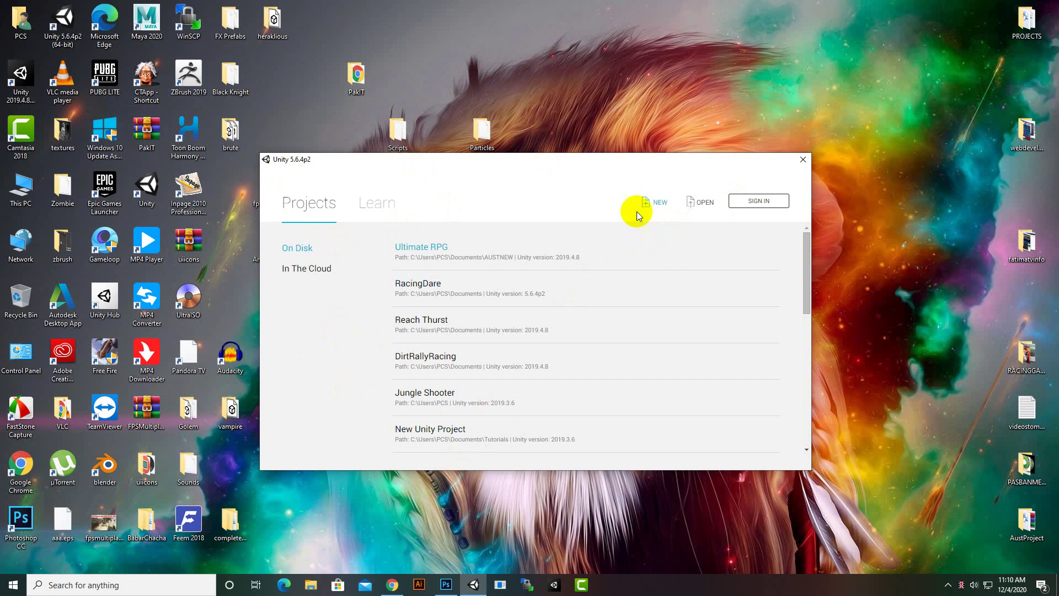
Step: Create a new 3D project named EasyMainMenu in C:\Users\PCS\Documents
click(656, 203)
drag(573, 275, 320, 291)
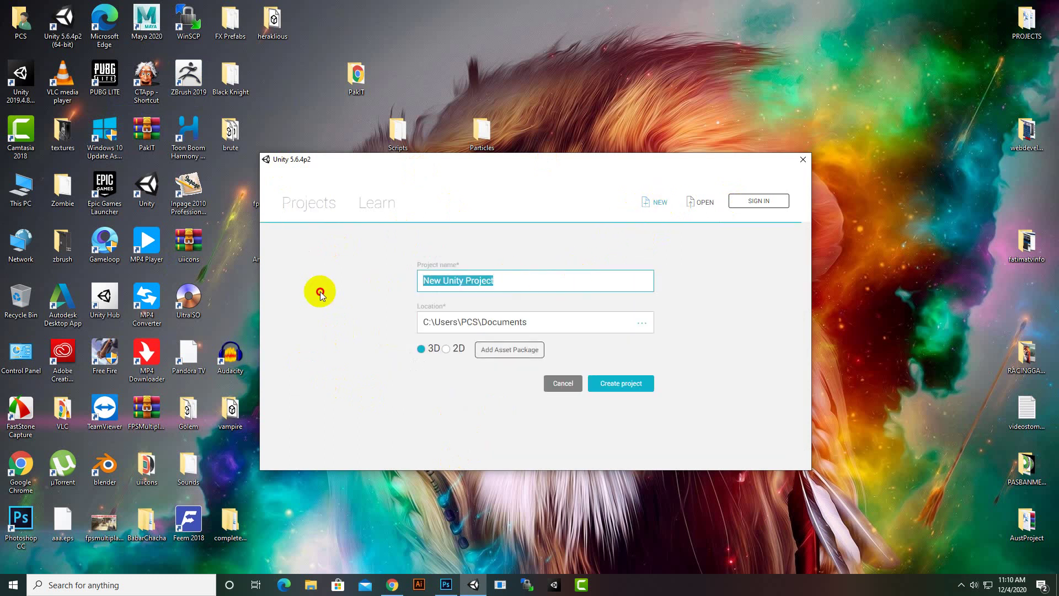
text(Ea)
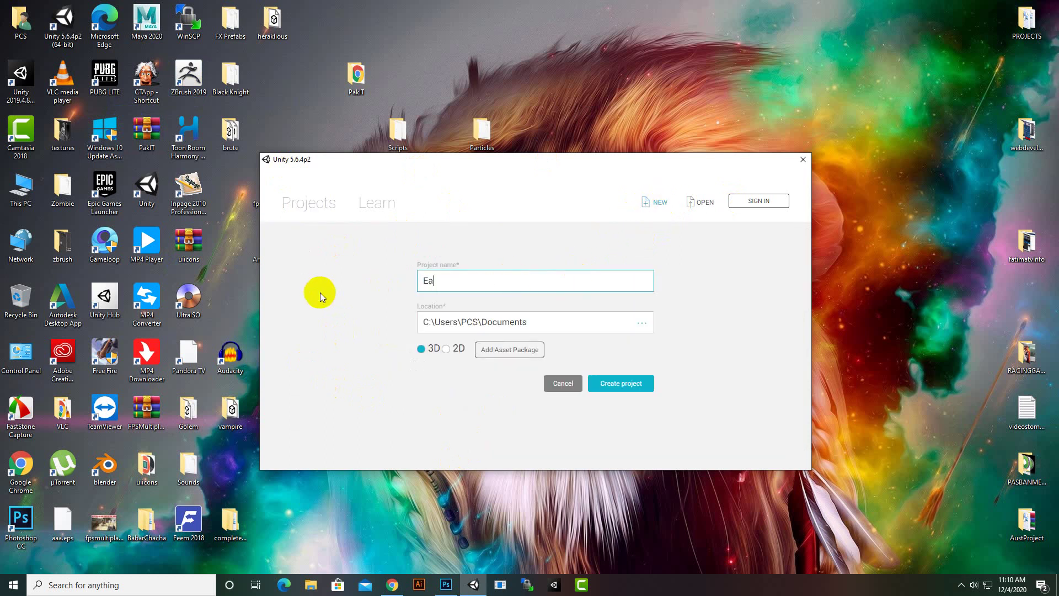
text(syMainMenu)
key(Return)
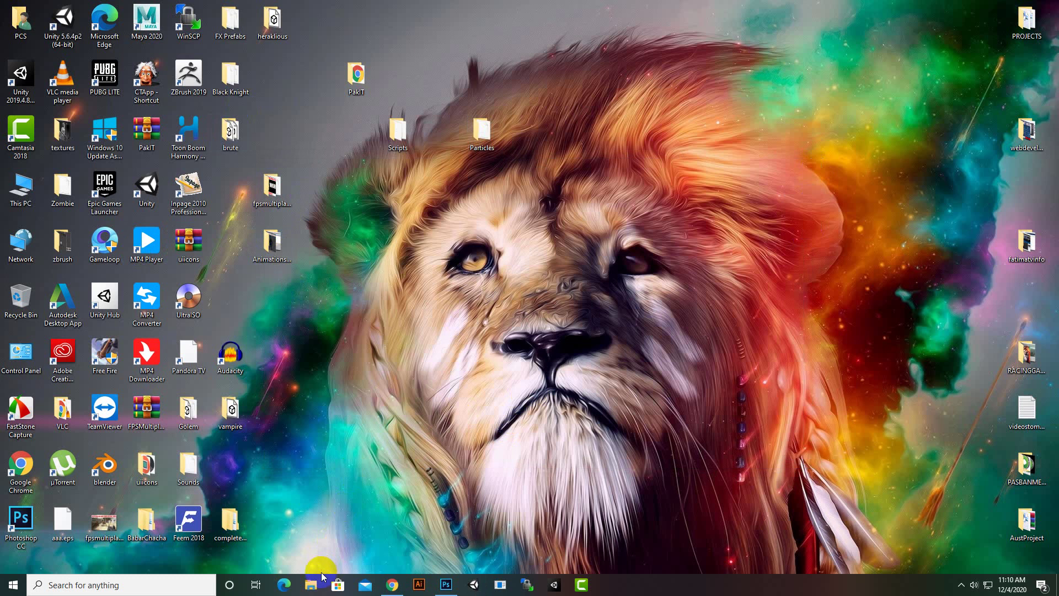
Step: In File Explorer, open D:\assets\unity\Framework\invectorwithaddons and move its window aside so the Unity project's Assets area is reachable
click(317, 589)
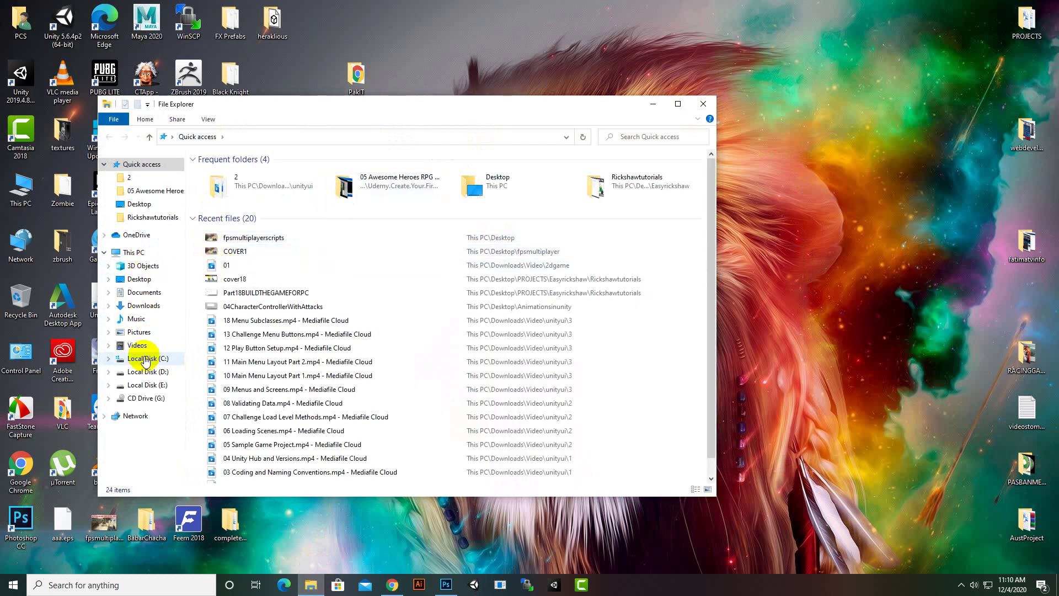
click(146, 385)
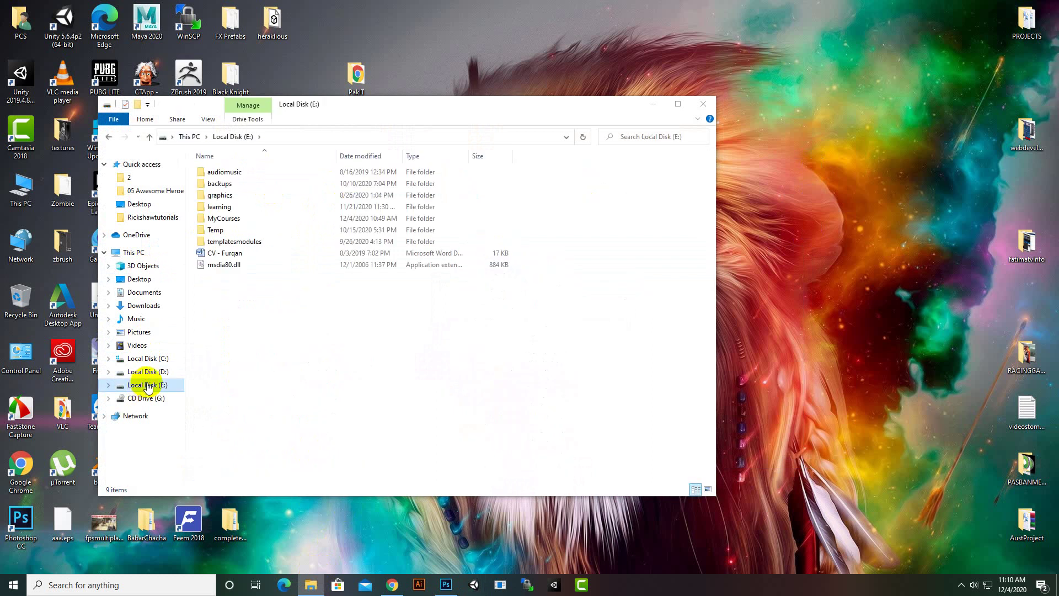
click(160, 373)
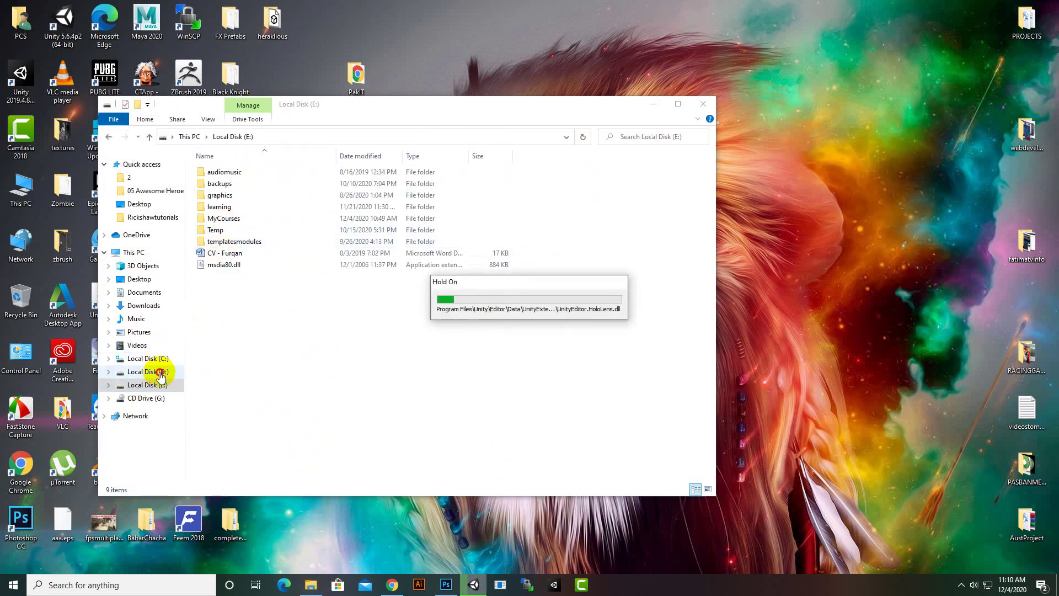
double_click(217, 172)
click(219, 211)
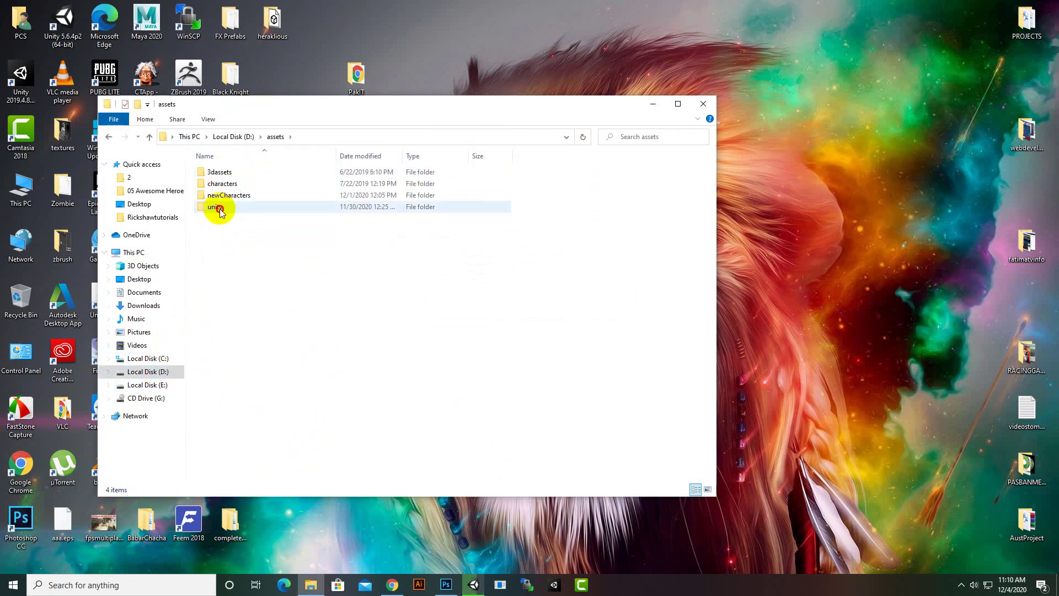
double_click(220, 211)
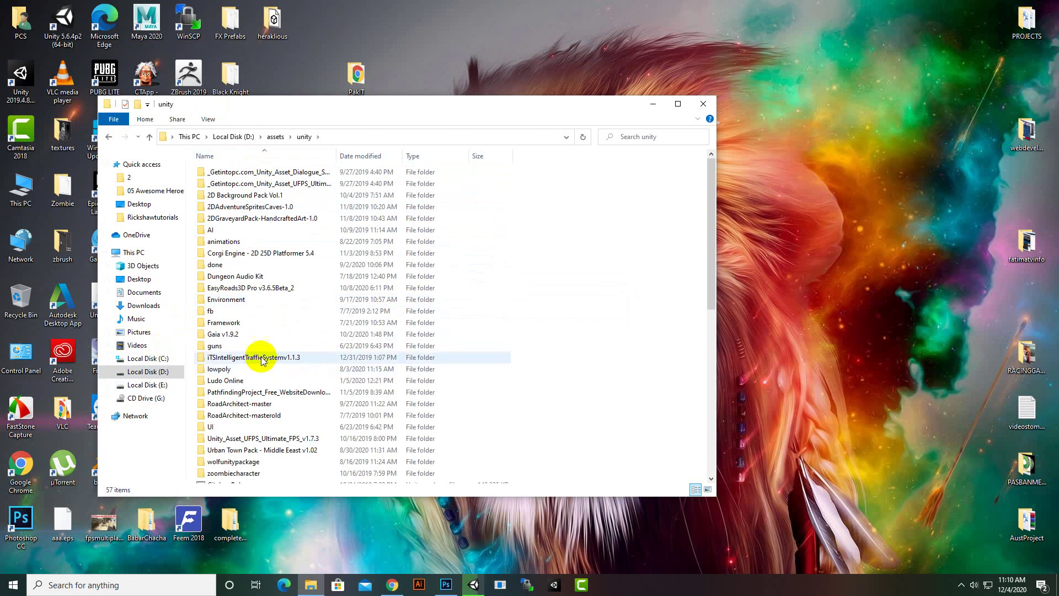
double_click(261, 322)
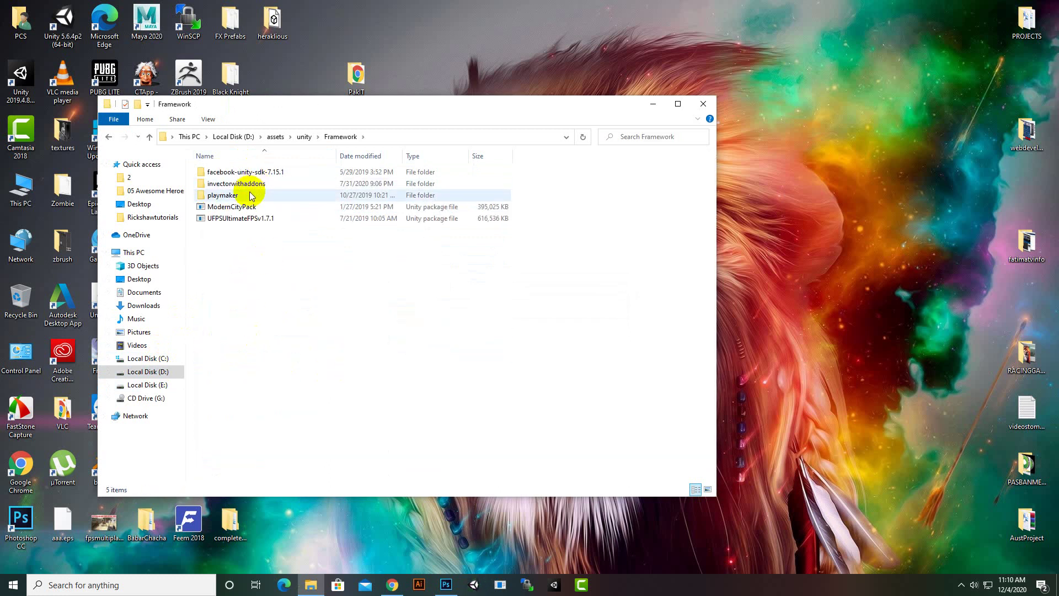
double_click(250, 183)
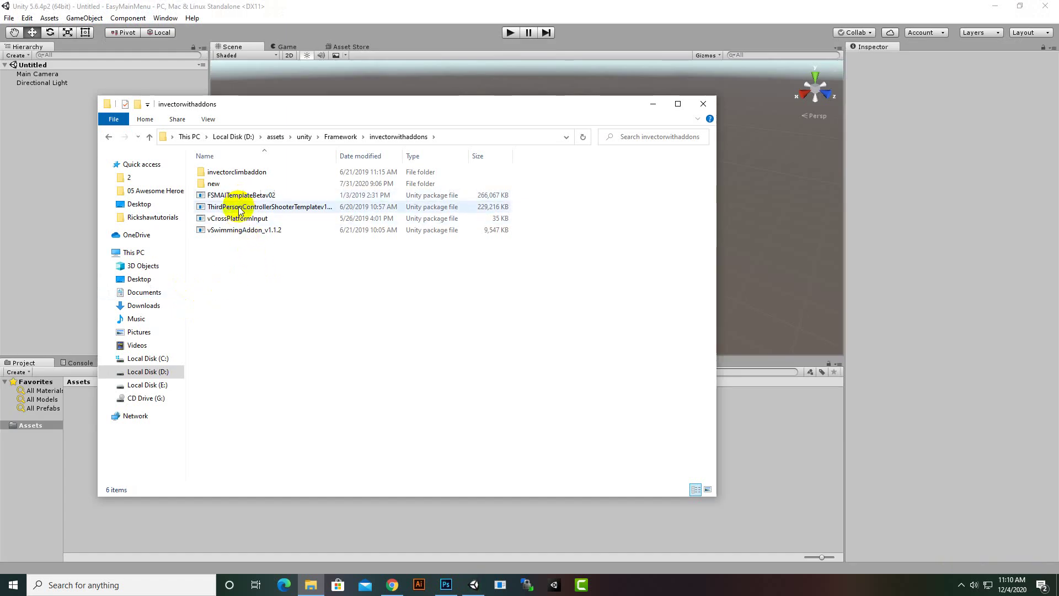
click(240, 209)
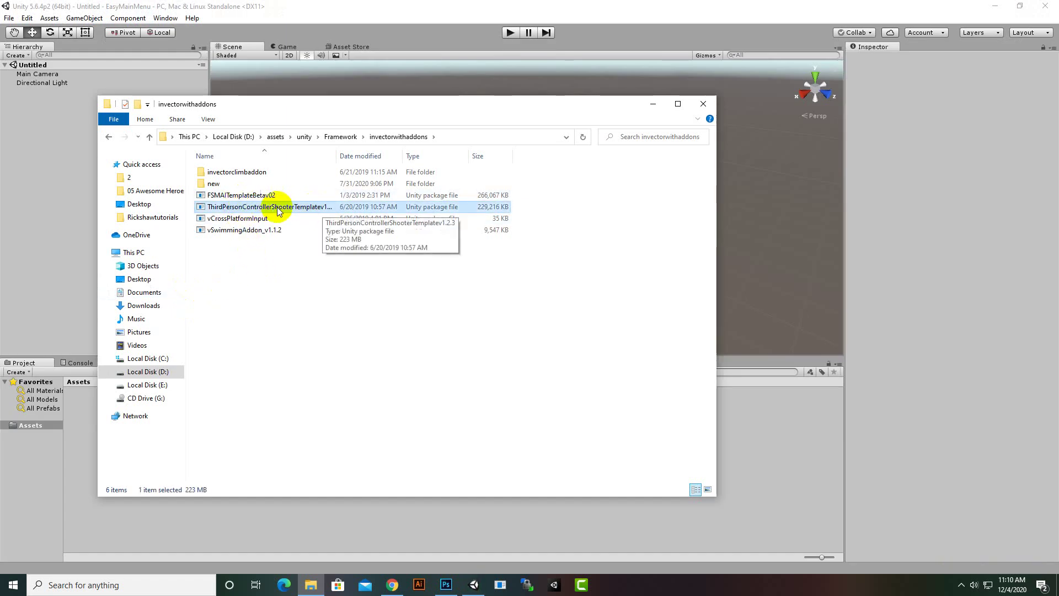
drag(497, 105, 843, 116)
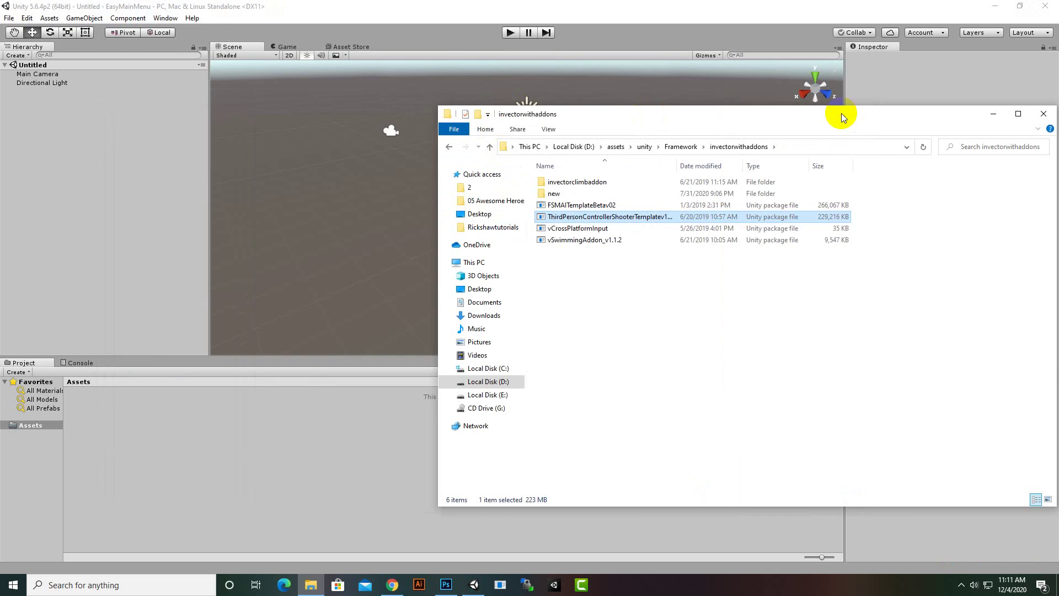
click(575, 196)
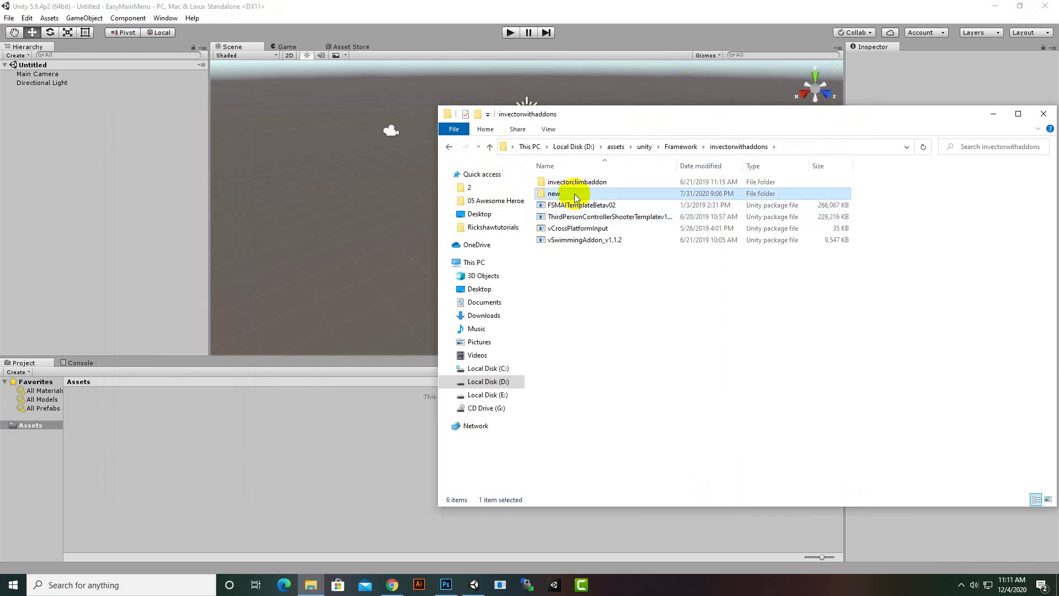
double_click(575, 196)
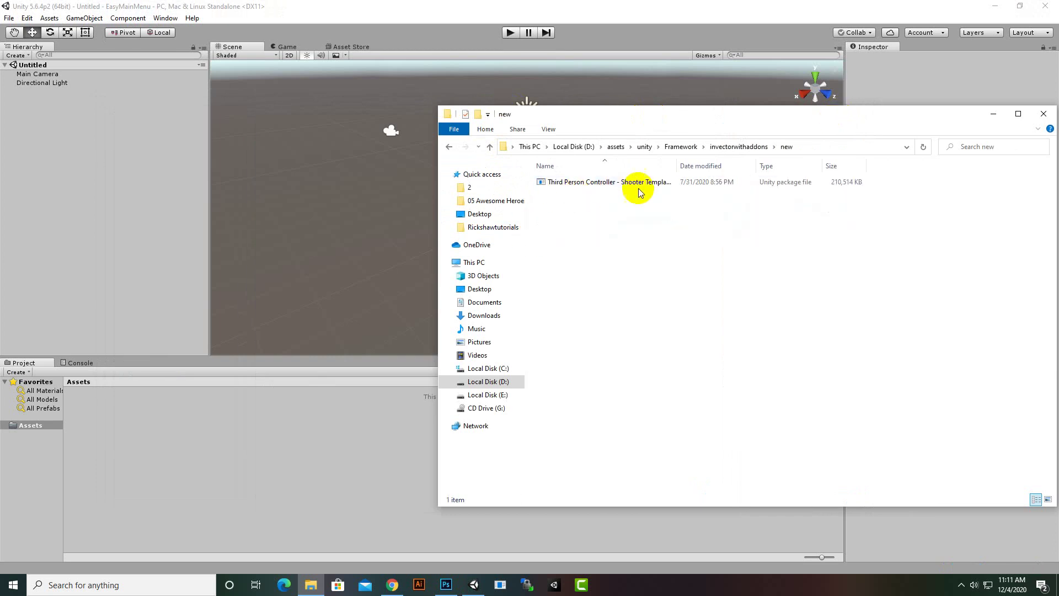
click(738, 147)
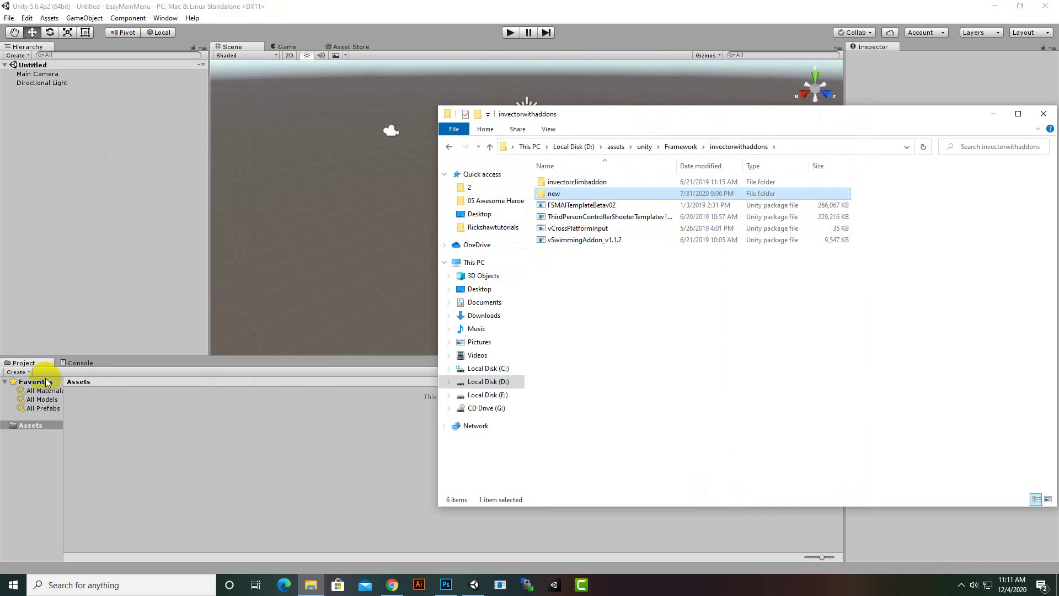
Step: Import the ThirdPersonControllerShooterTemplatev1.2.3 package from the invectorwithaddons folder into the Unity project's Assets
click(168, 8)
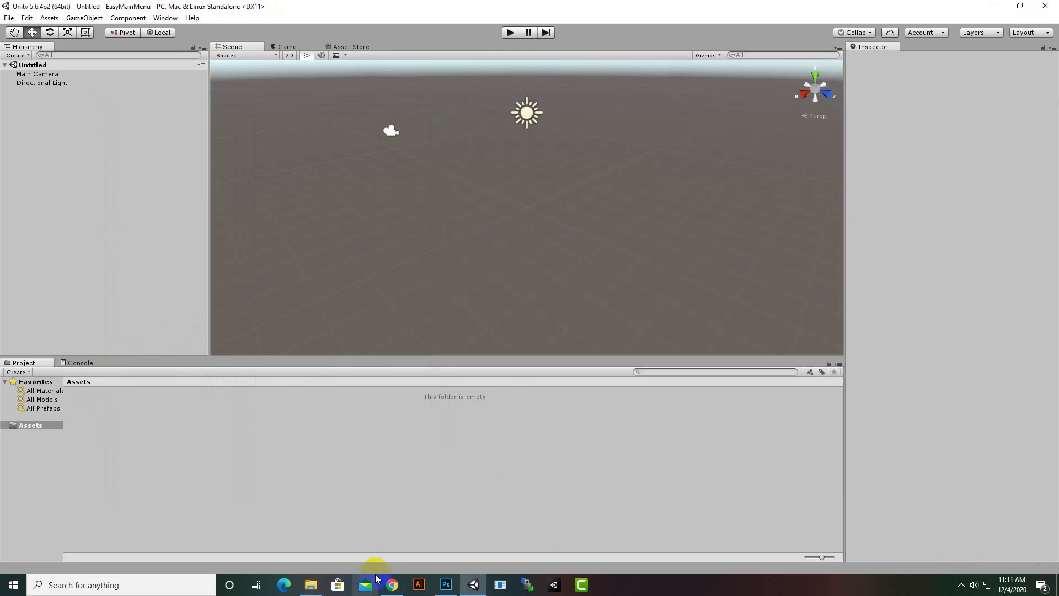
click(310, 585)
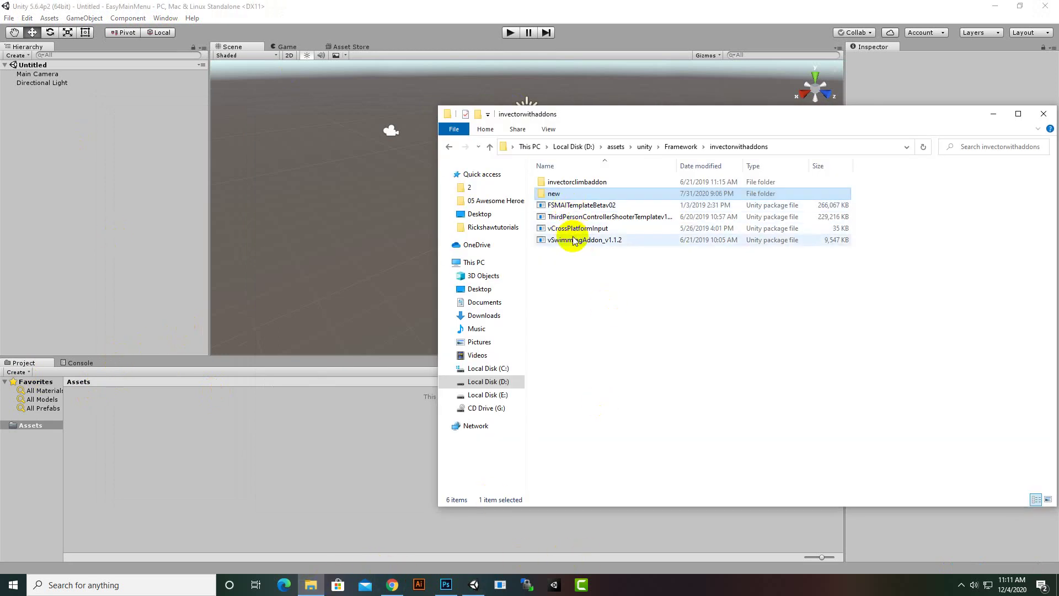
drag(562, 216, 234, 489)
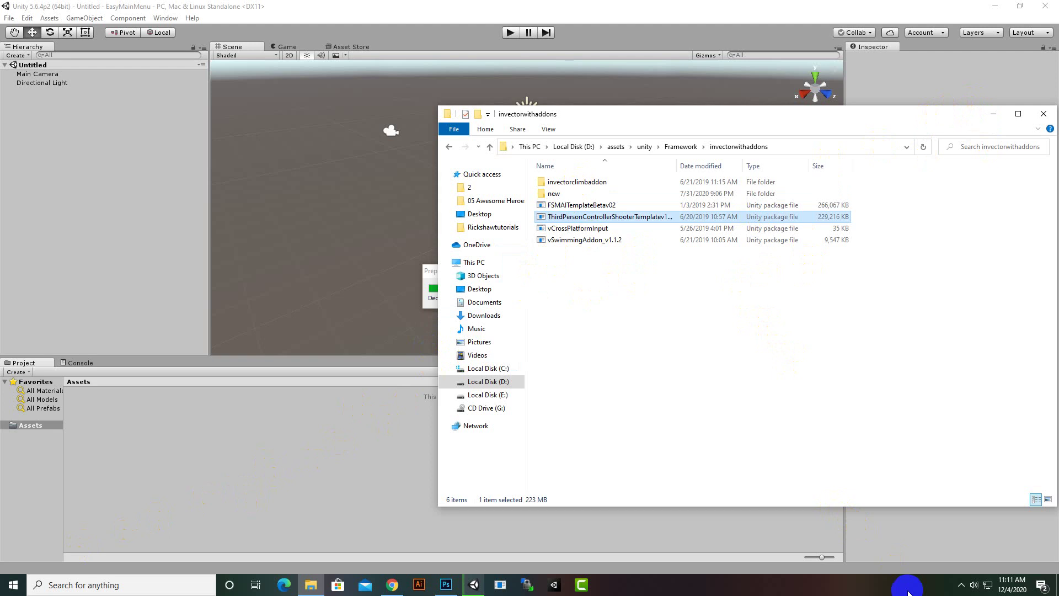
click(960, 589)
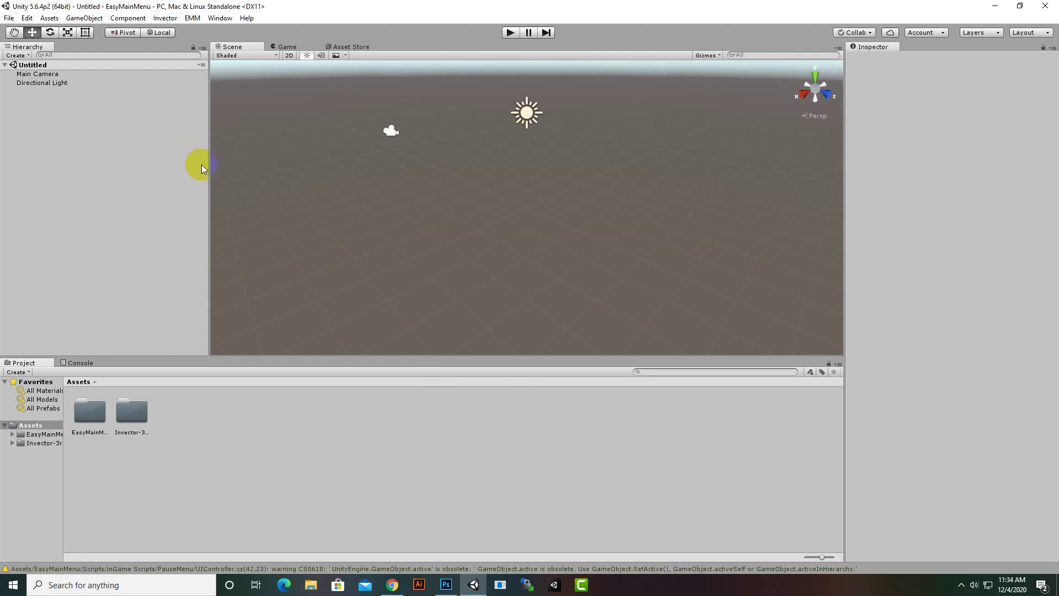
Step: Create a folder named Scenes in the project's Assets
right_click(217, 429)
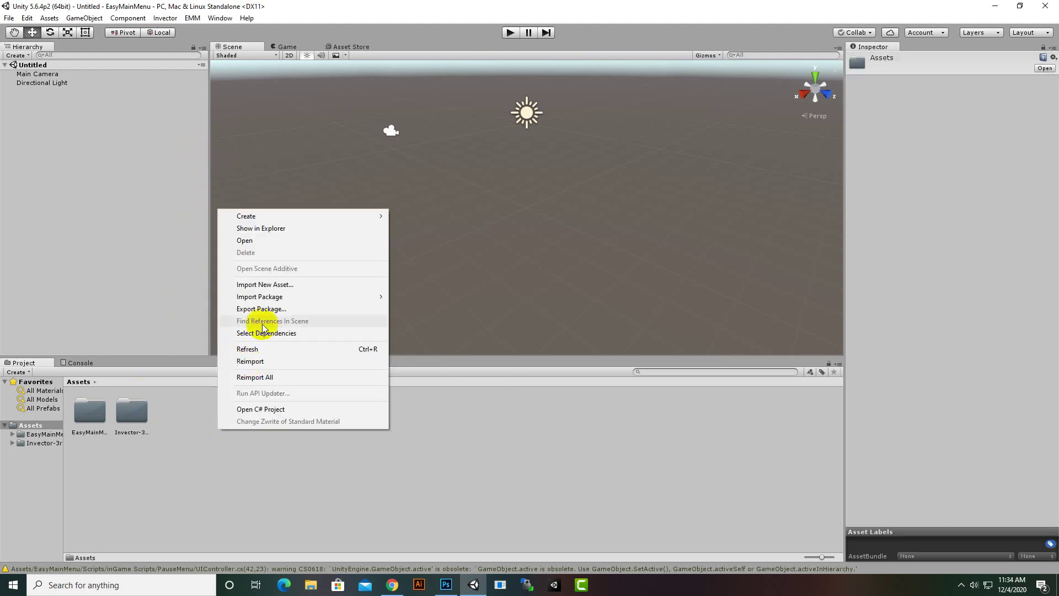
mouse_move(268, 215)
click(499, 228)
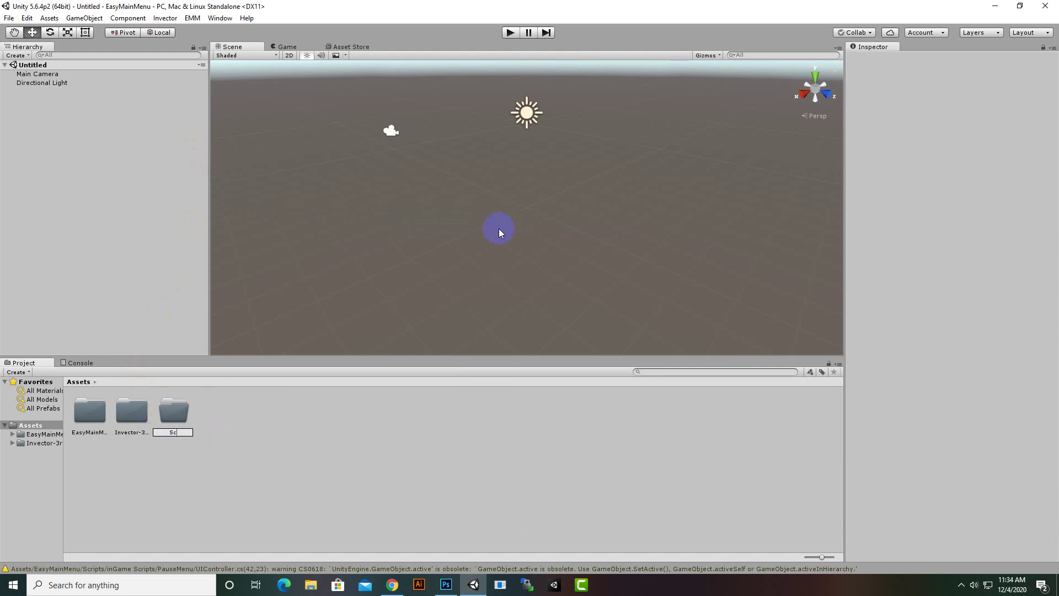
key(Return)
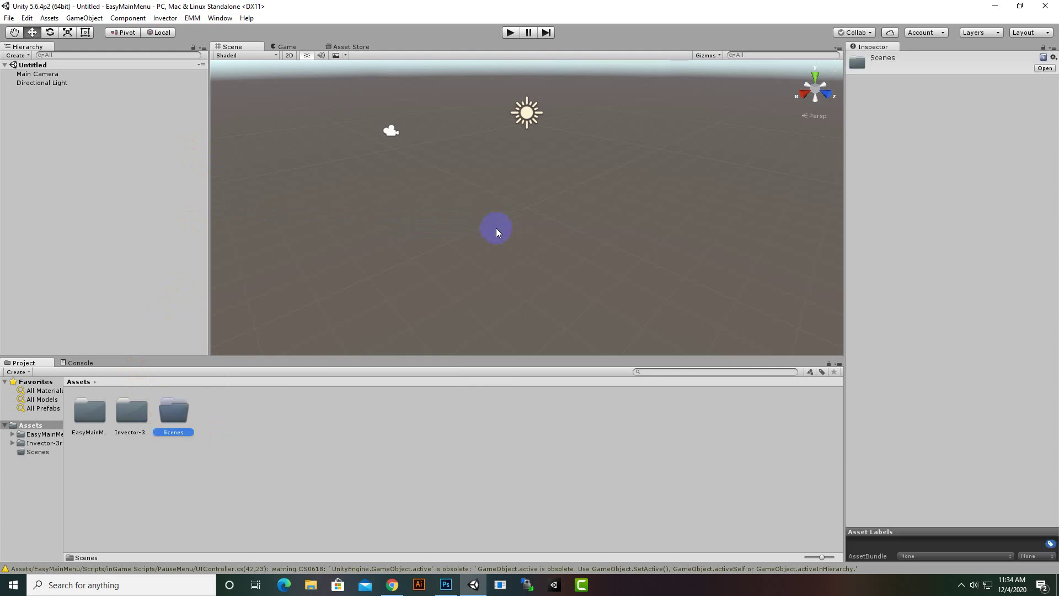
Step: Open the vShooterMelee_DemoScene scene from Invector-3rdPersonController/Shooter/DemoScenes
double_click(131, 411)
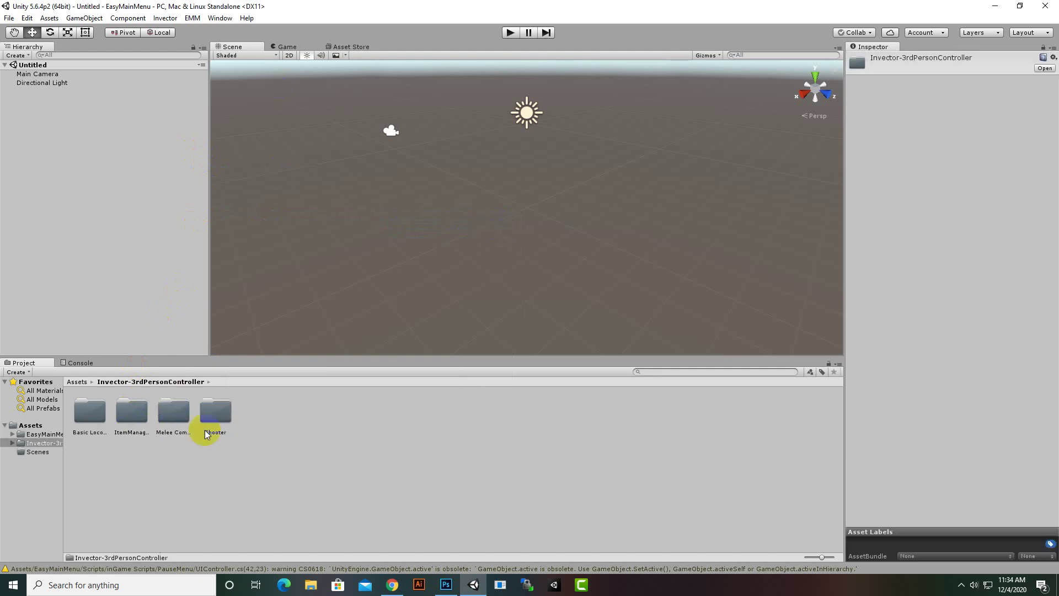
double_click(221, 429)
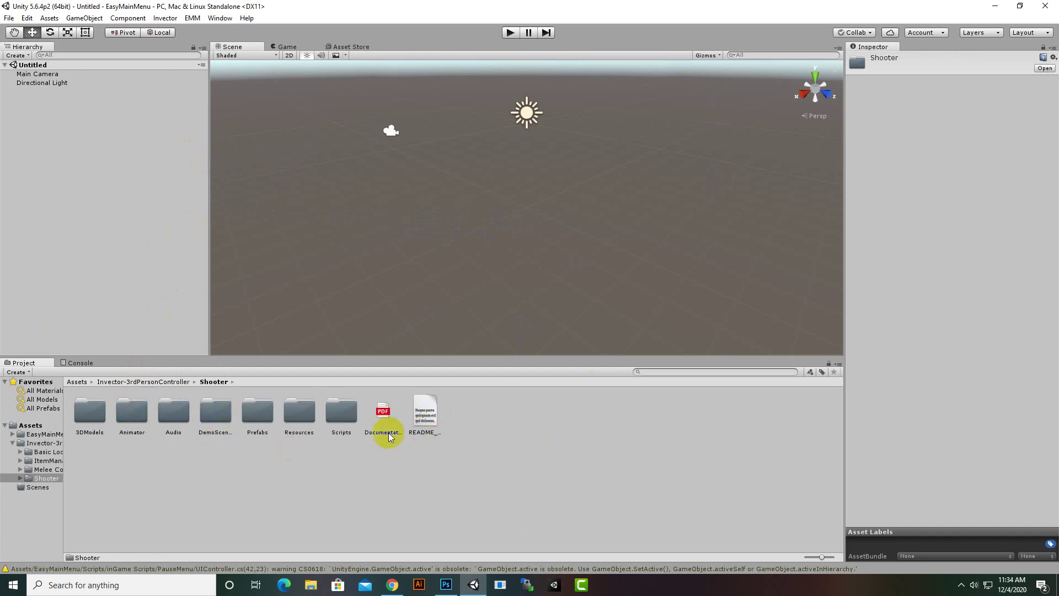
double_click(215, 410)
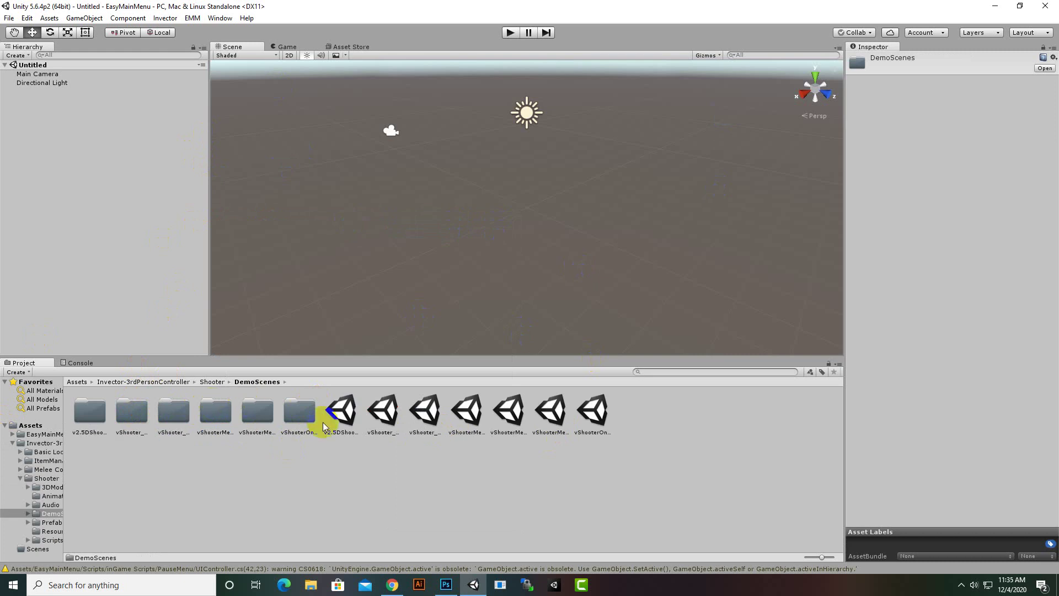
click(341, 419)
click(391, 457)
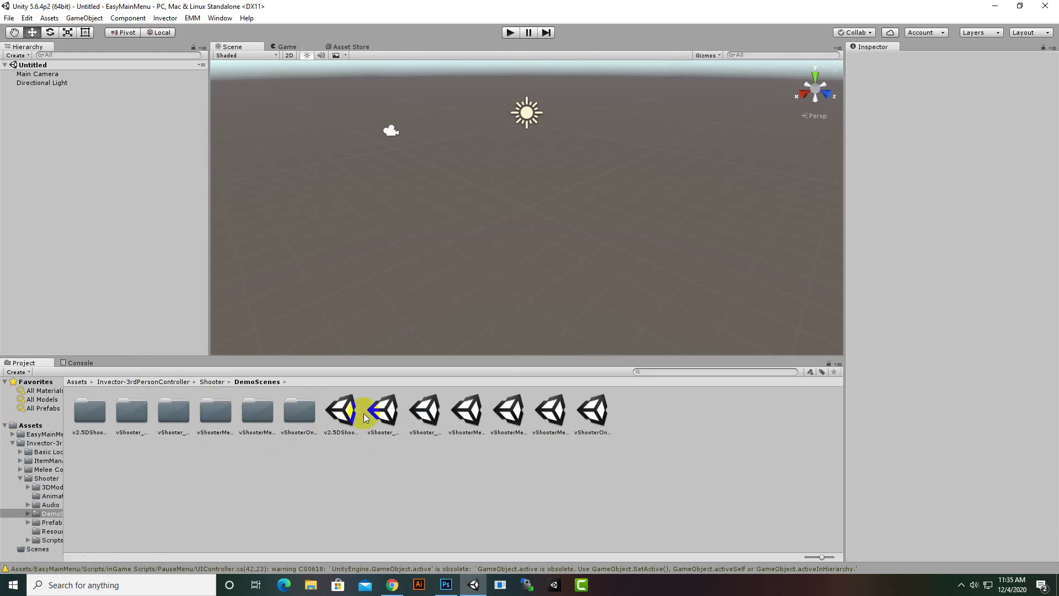
click(380, 411)
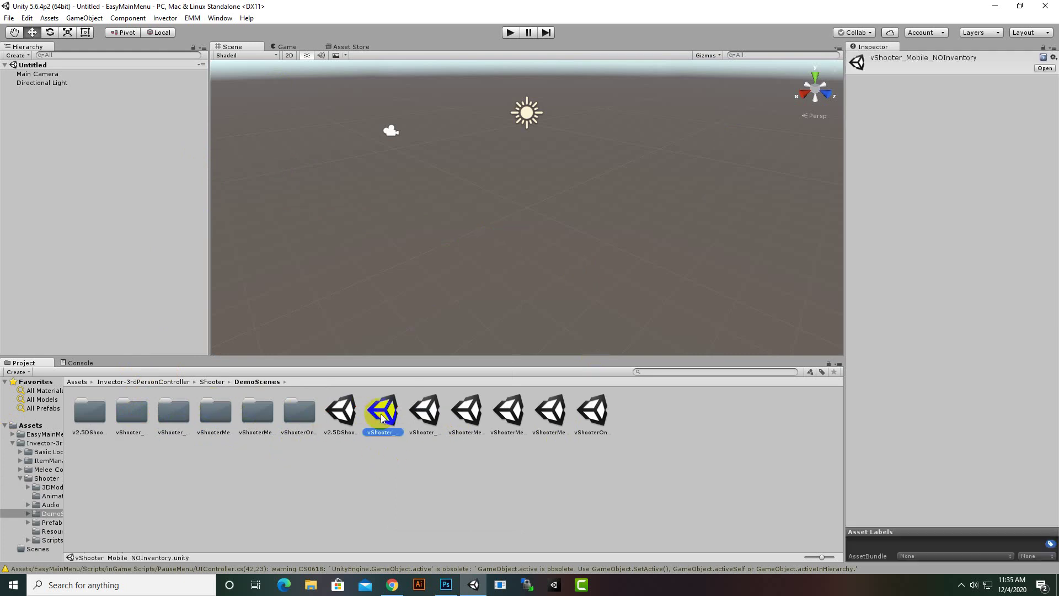
click(428, 422)
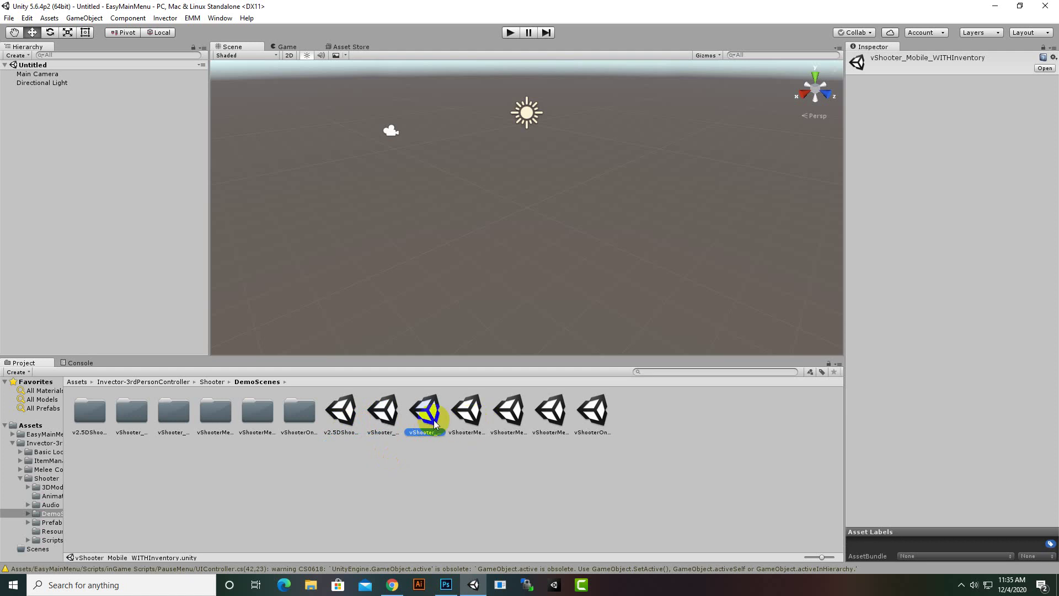
click(465, 423)
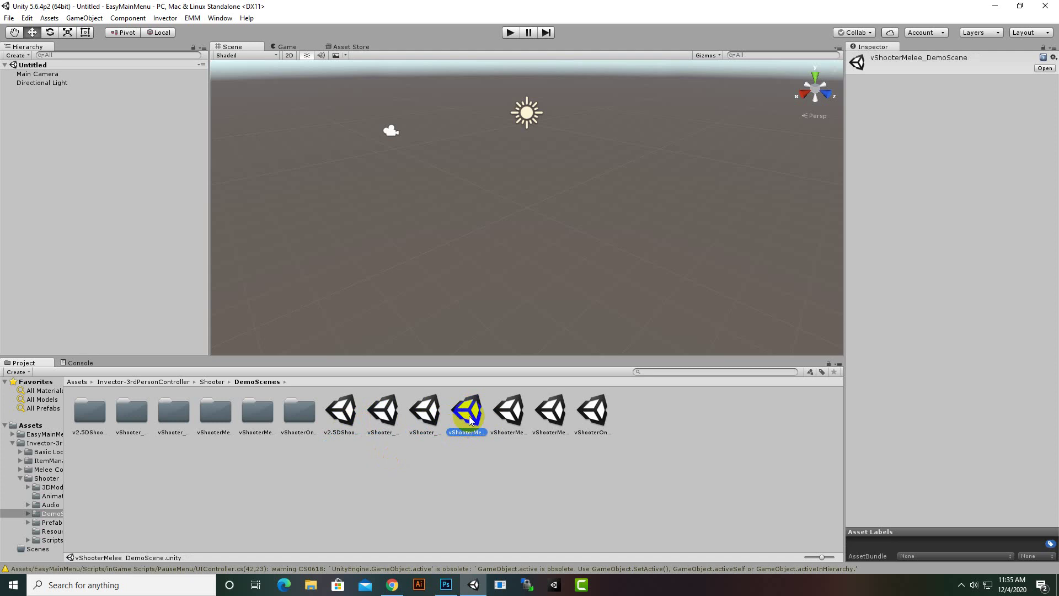
double_click(470, 418)
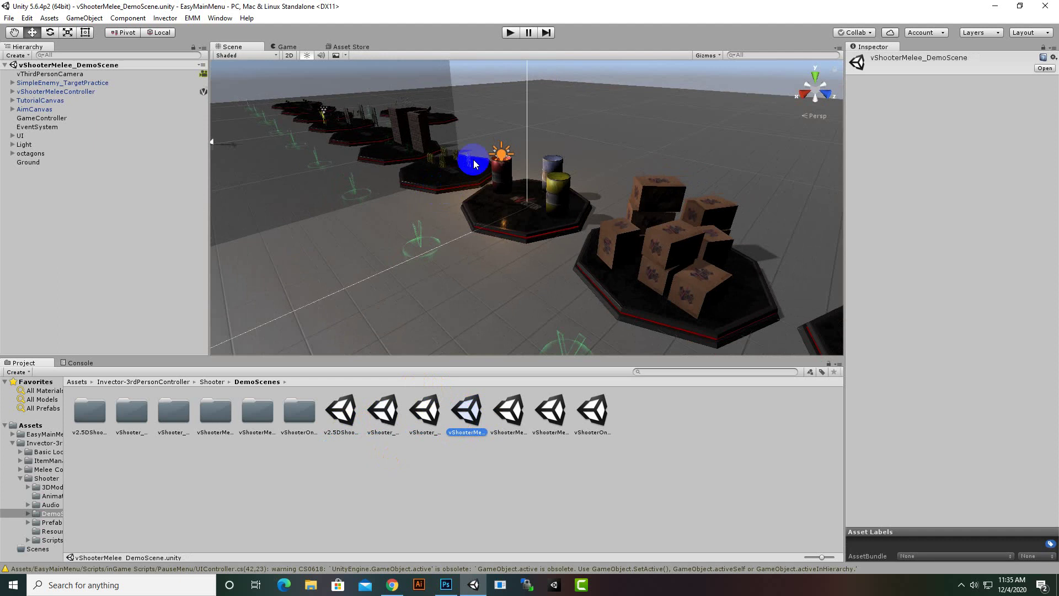
Step: Play-test the demo scene by walking the character to the weapon platforms and picking up weapons, and stop play mode
click(507, 32)
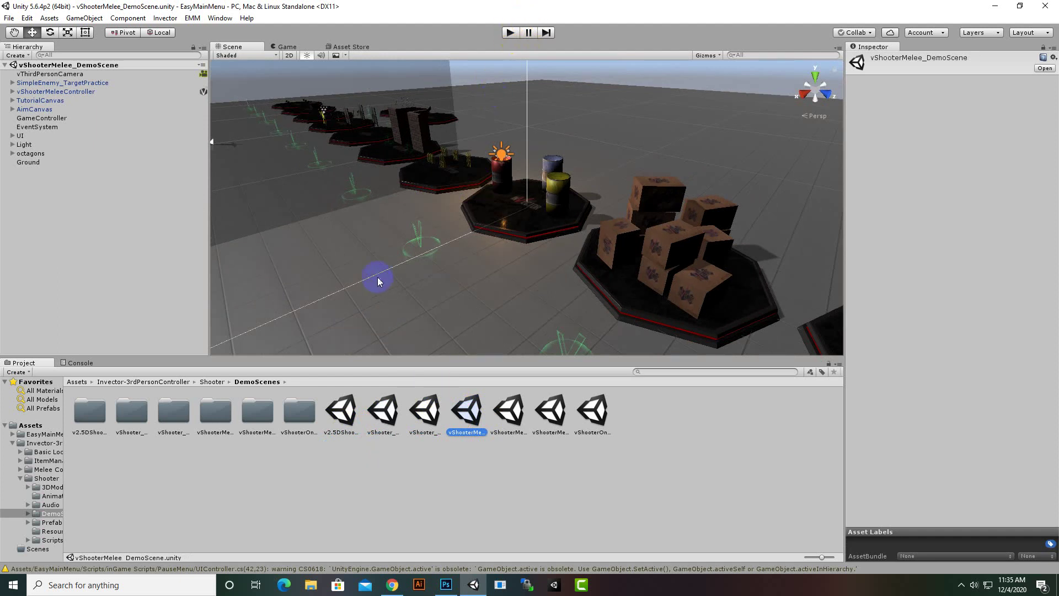
click(508, 33)
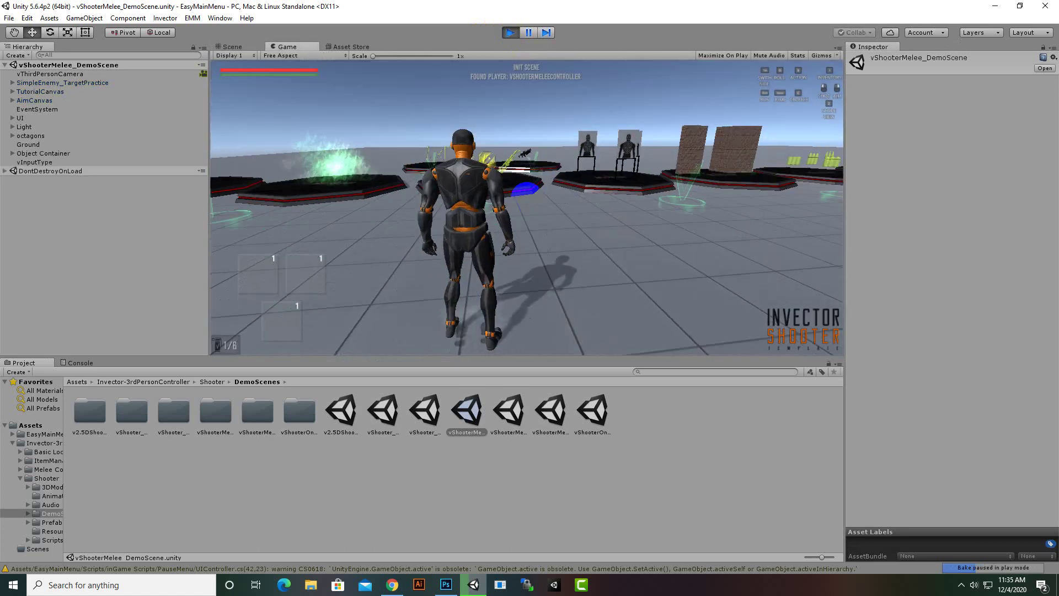
key(w)
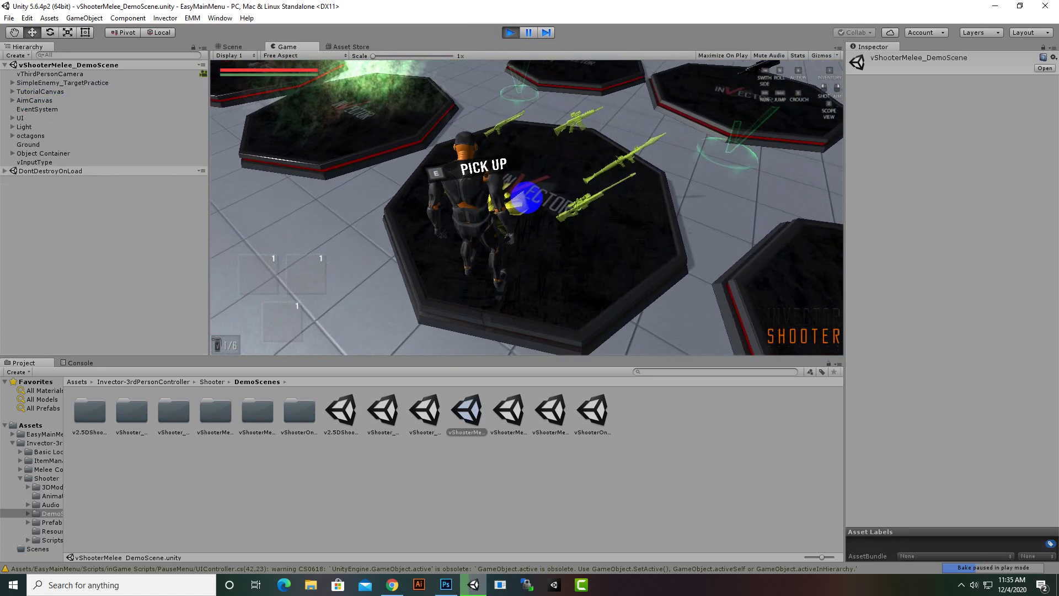
key(e)
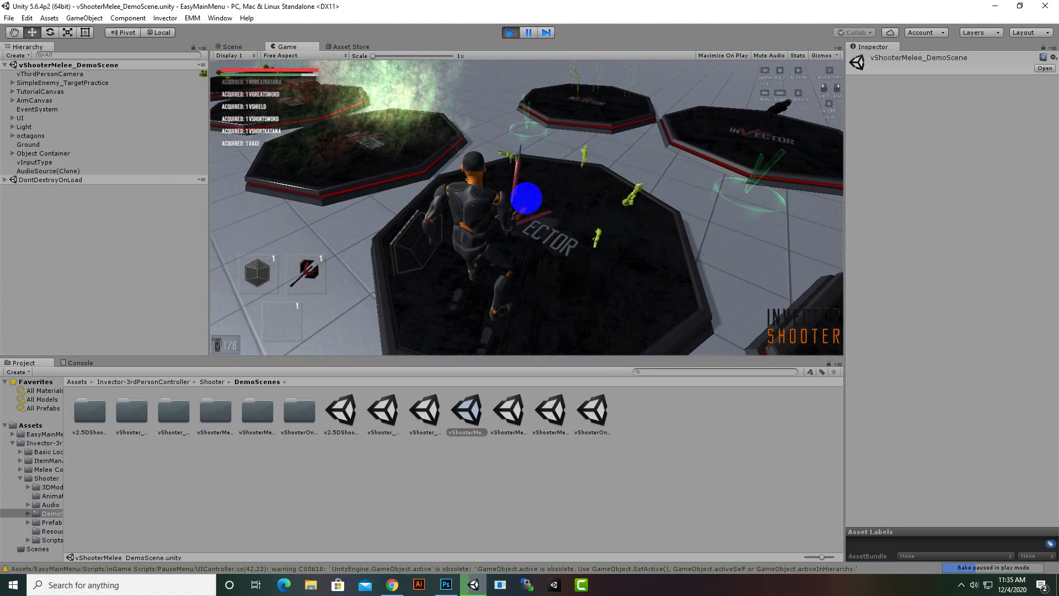
key(Escape)
click(513, 32)
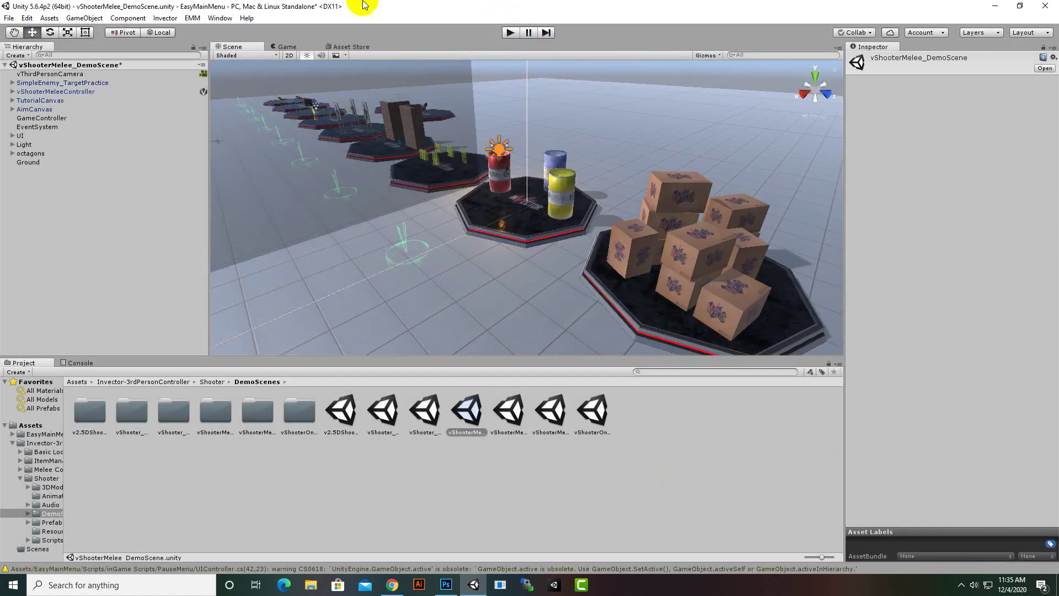
Step: Turn off Auto Generate in the scene's lighting settings and close the Lighting window
click(220, 20)
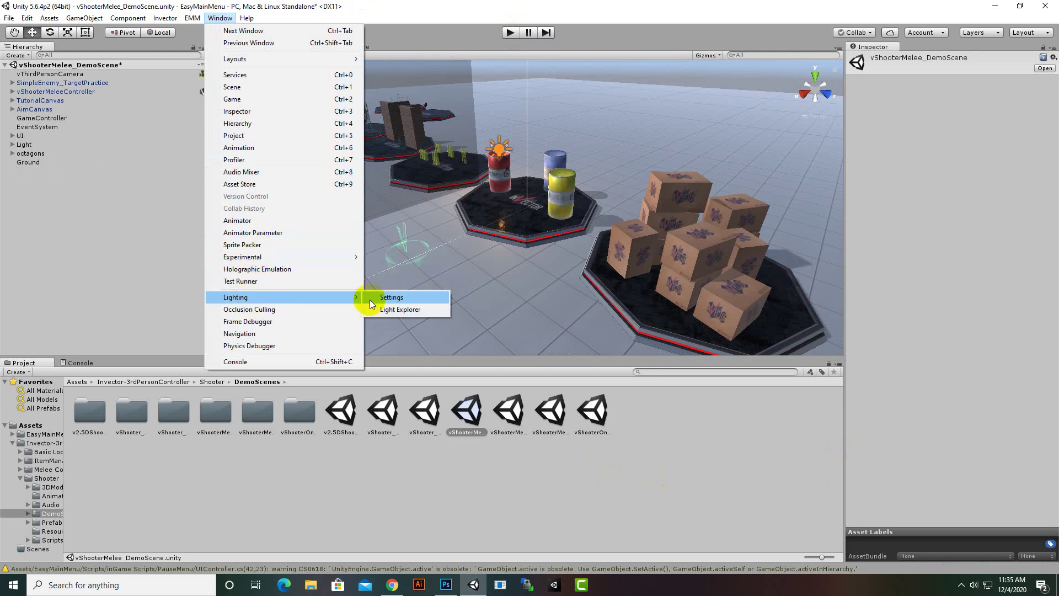
click(400, 297)
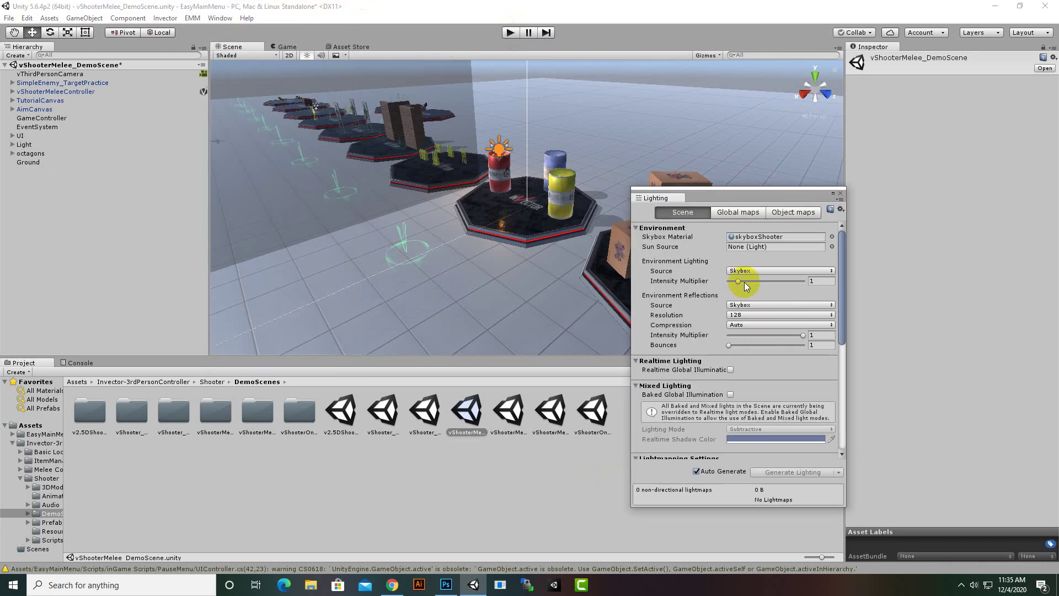
click(696, 471)
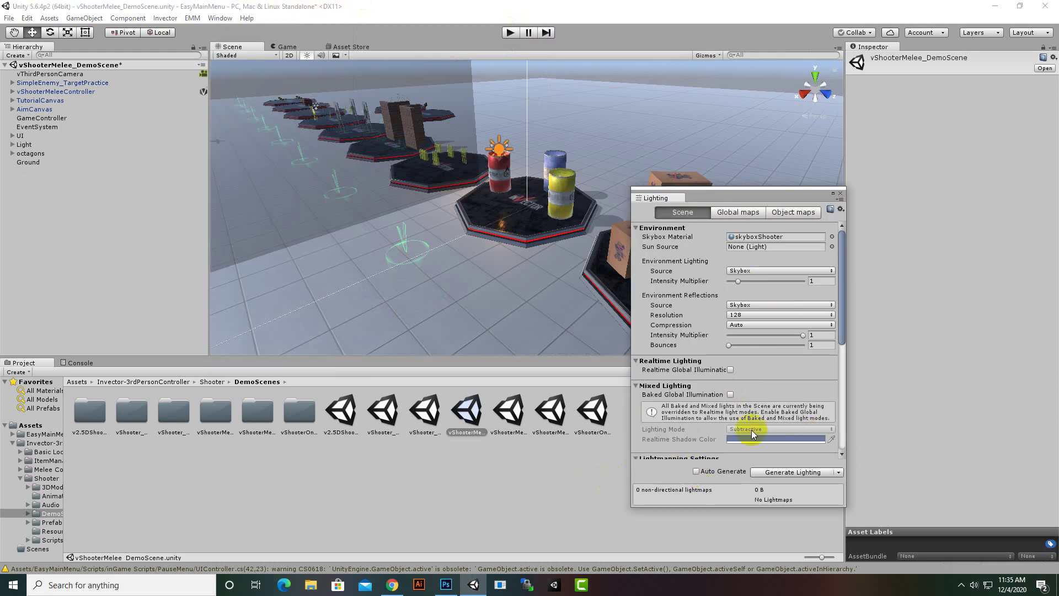
click(841, 194)
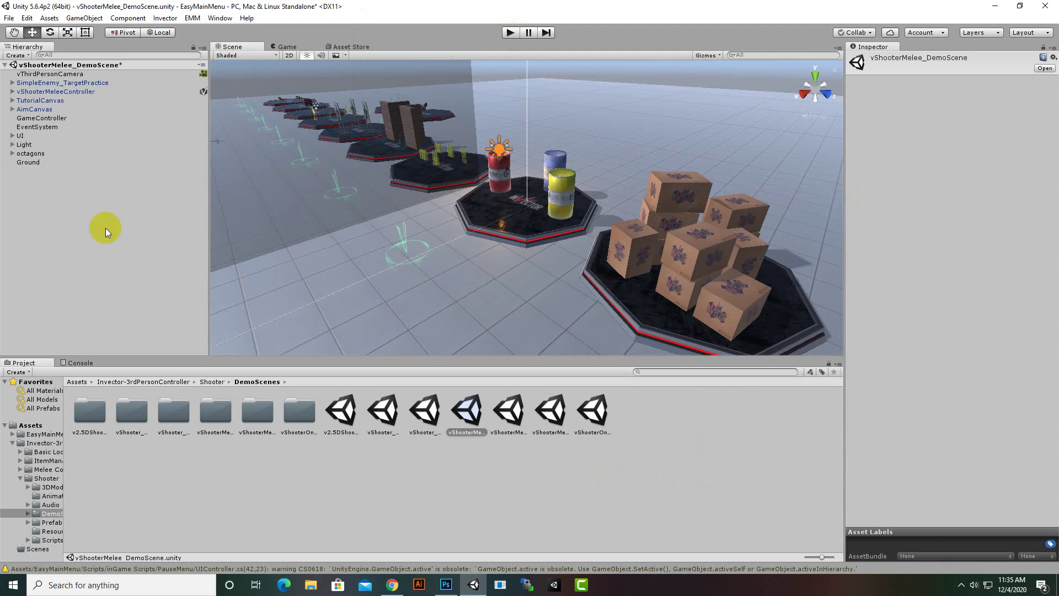
Step: Save the demo scene as Level1 in the project's Assets/Scenes folder
click(9, 17)
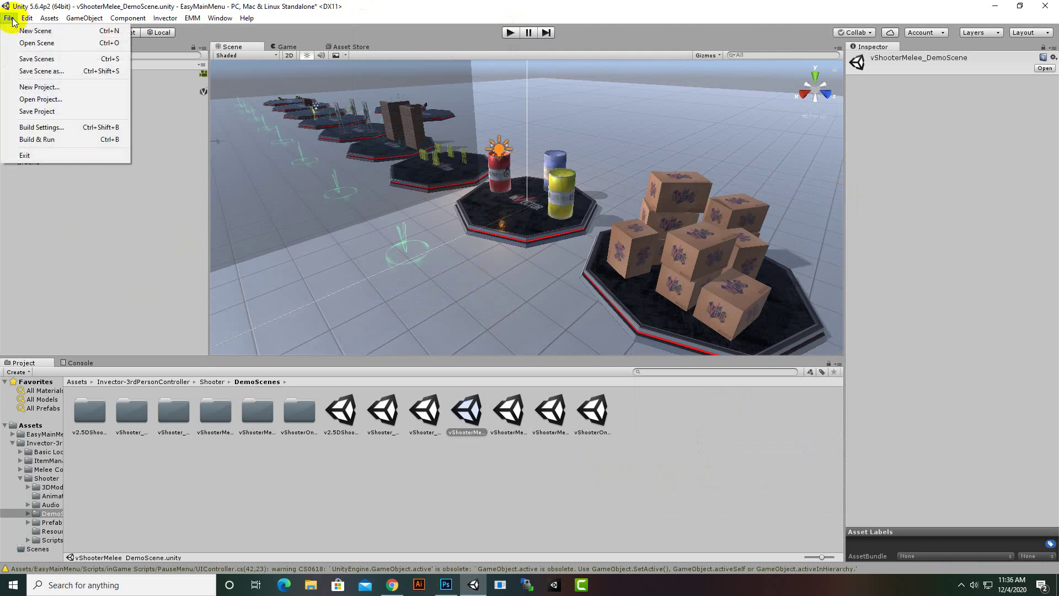
click(29, 75)
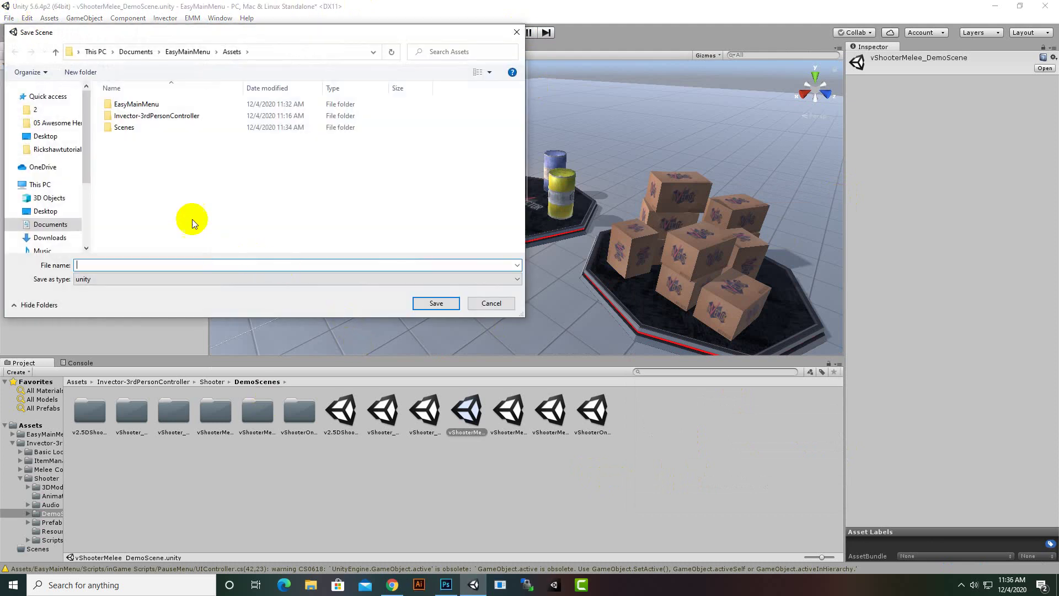
double_click(138, 127)
click(157, 264)
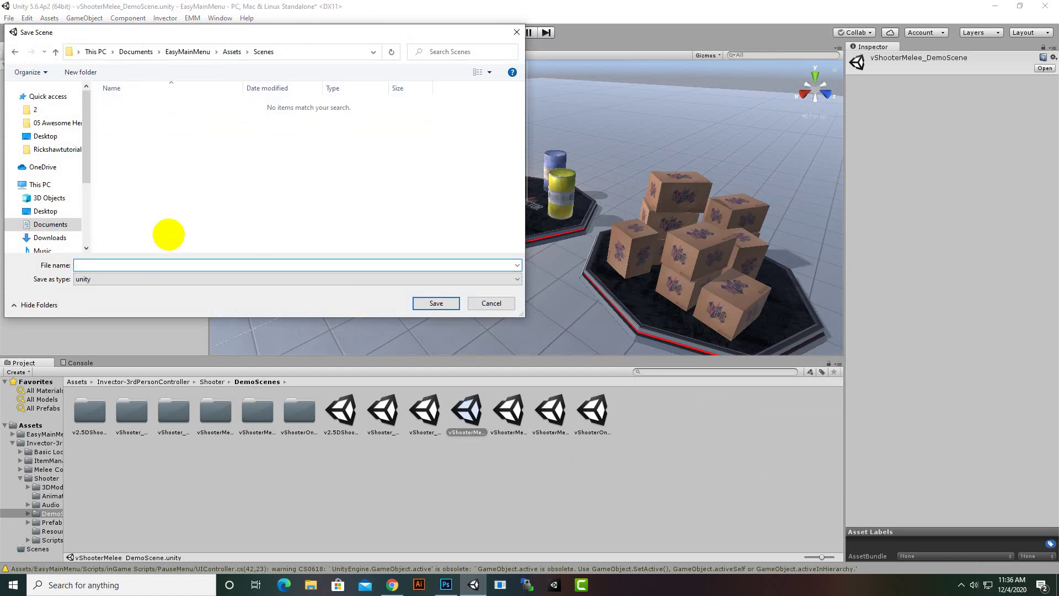
text(Level1)
key(Return)
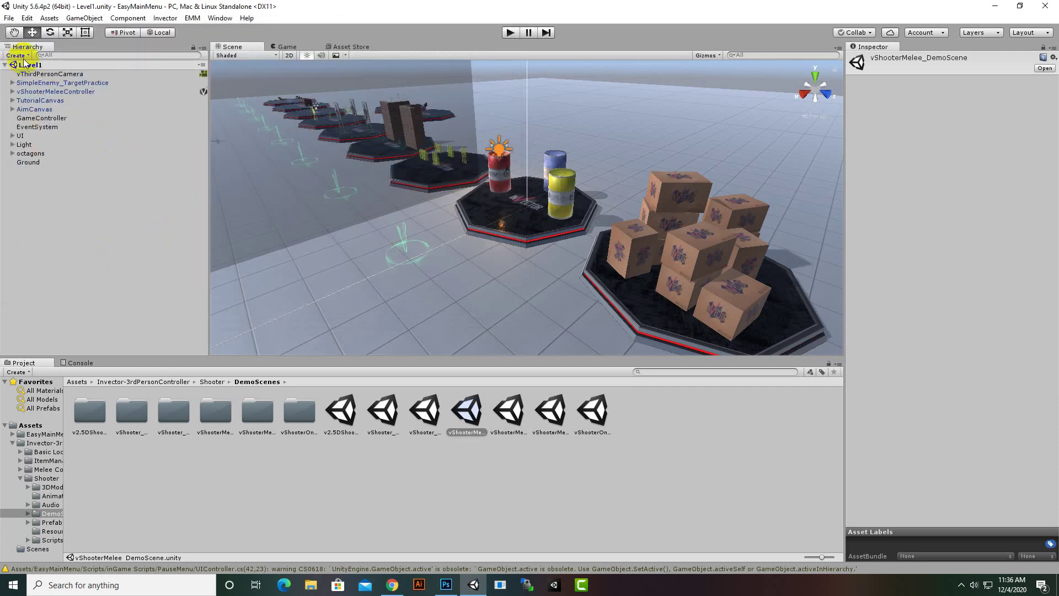
Step: Save another copy of the open scene as Level2 in Assets/Scenes
click(9, 18)
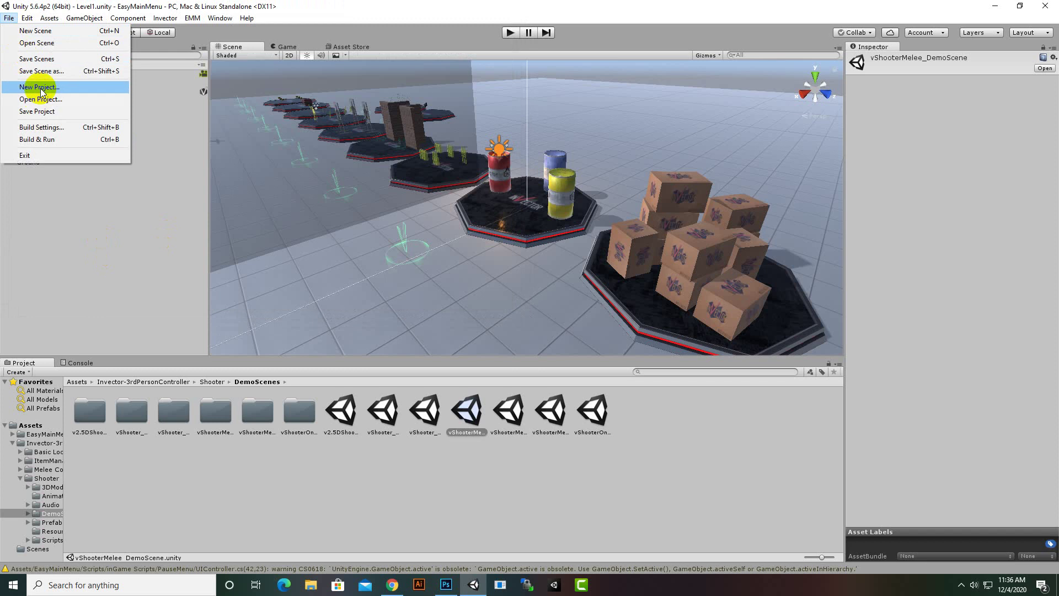
click(41, 79)
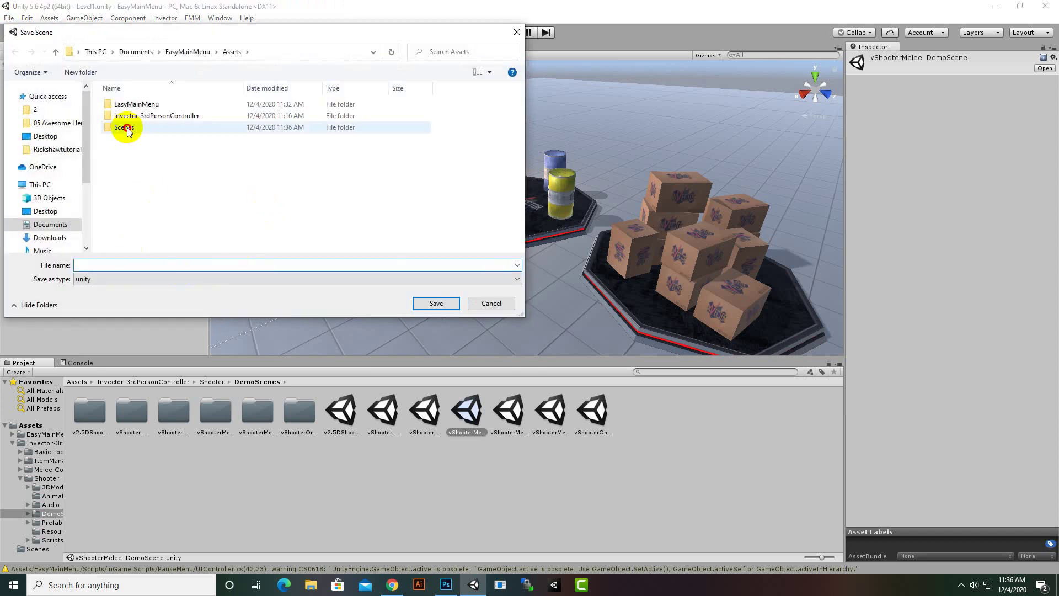
double_click(123, 129)
click(129, 266)
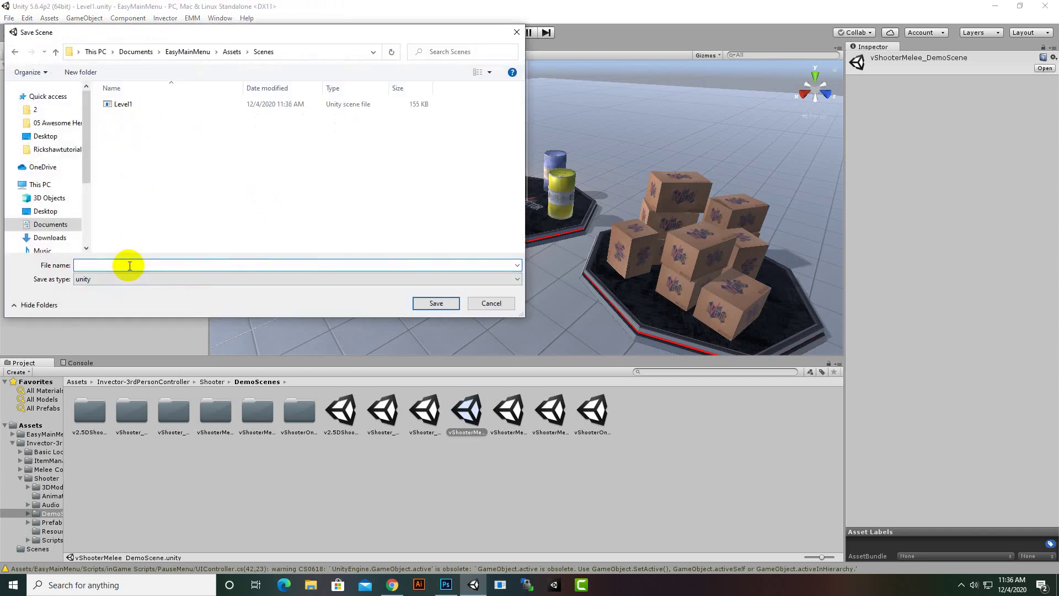
text(Level)
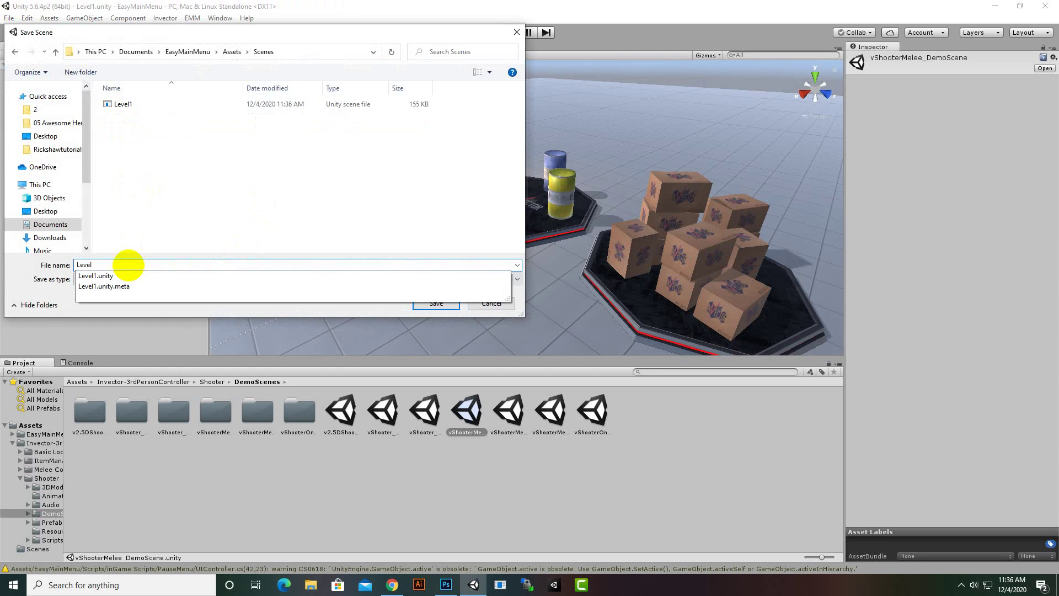
text(2)
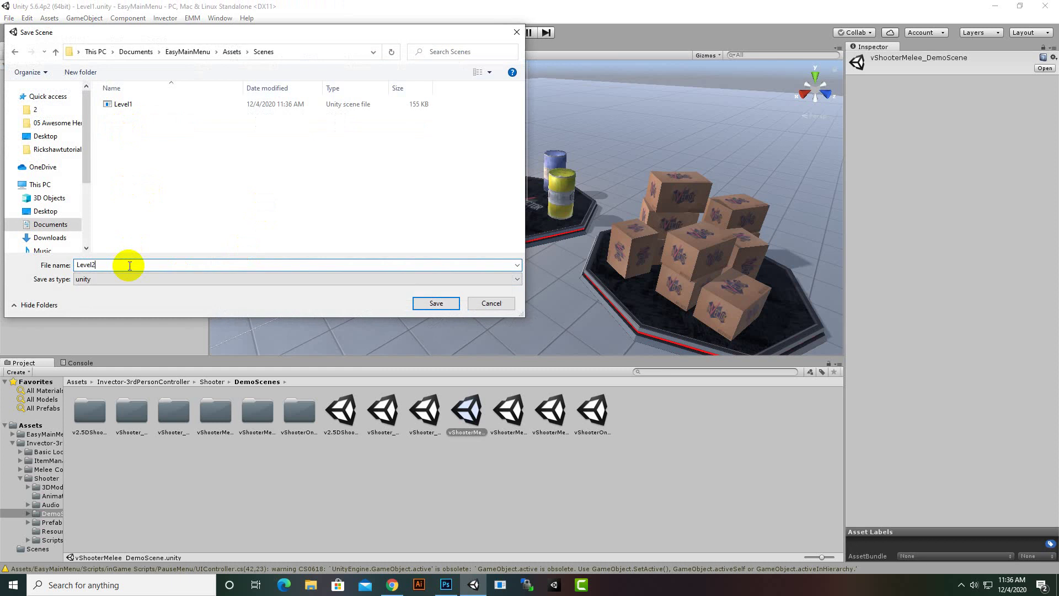
key(Return)
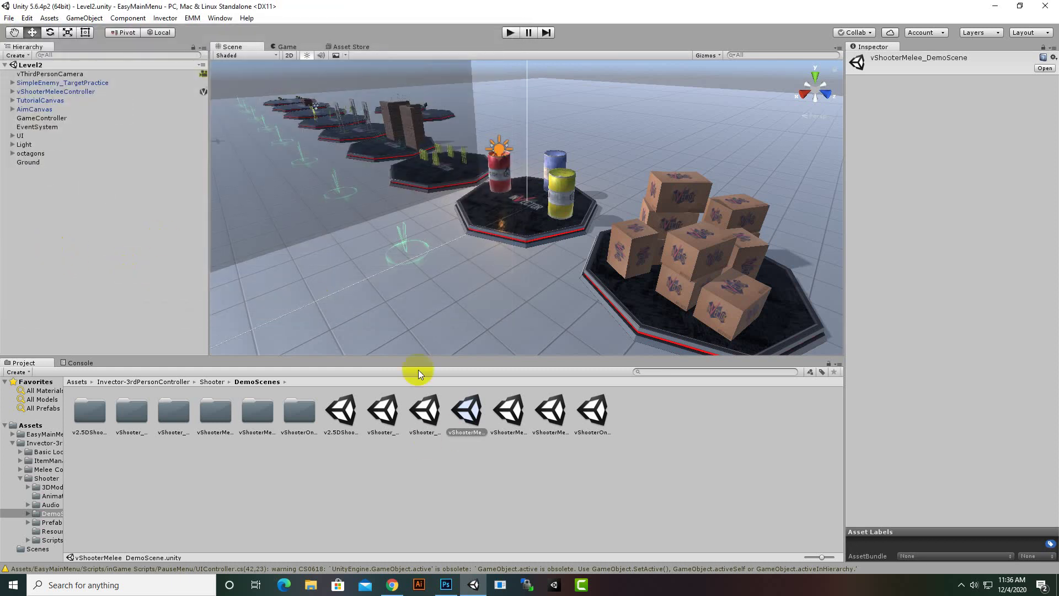
Step: Create a new material in the Assets root with its default name and set its albedo colour to pure red
click(77, 381)
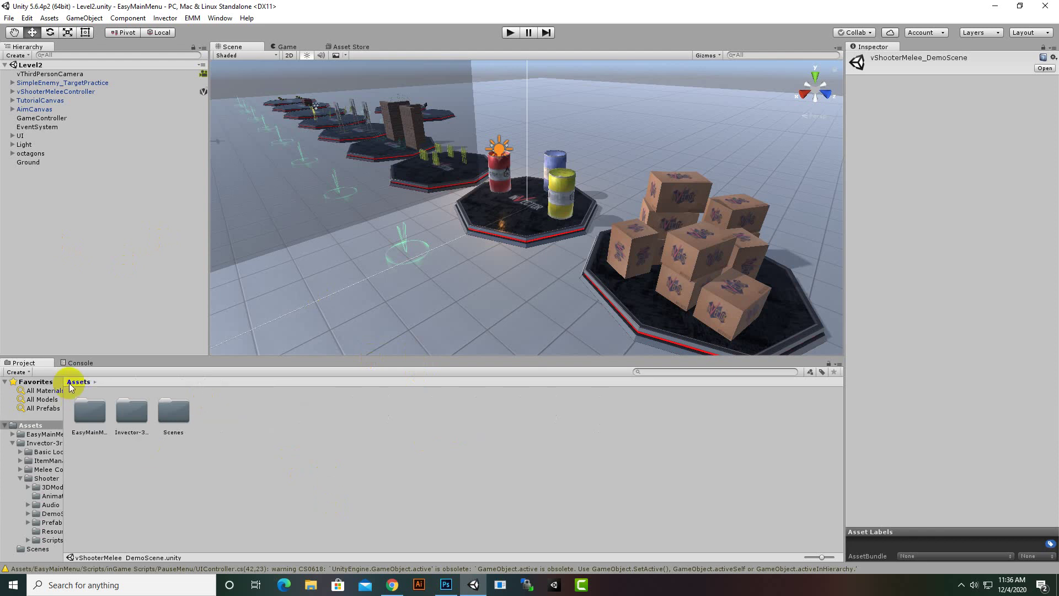
right_click(246, 506)
mouse_move(330, 294)
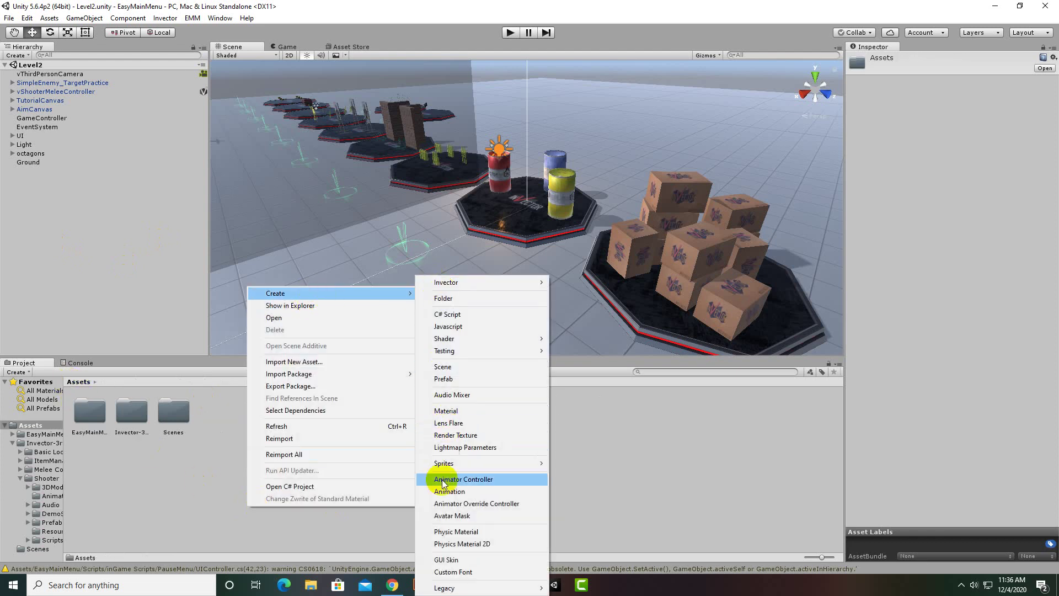
click(450, 412)
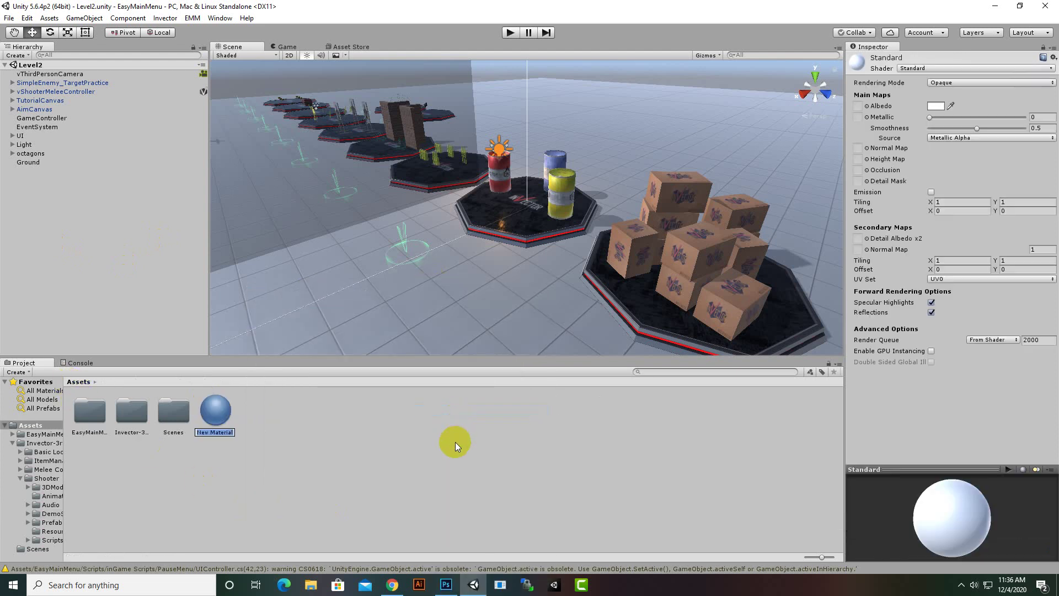
key(Return)
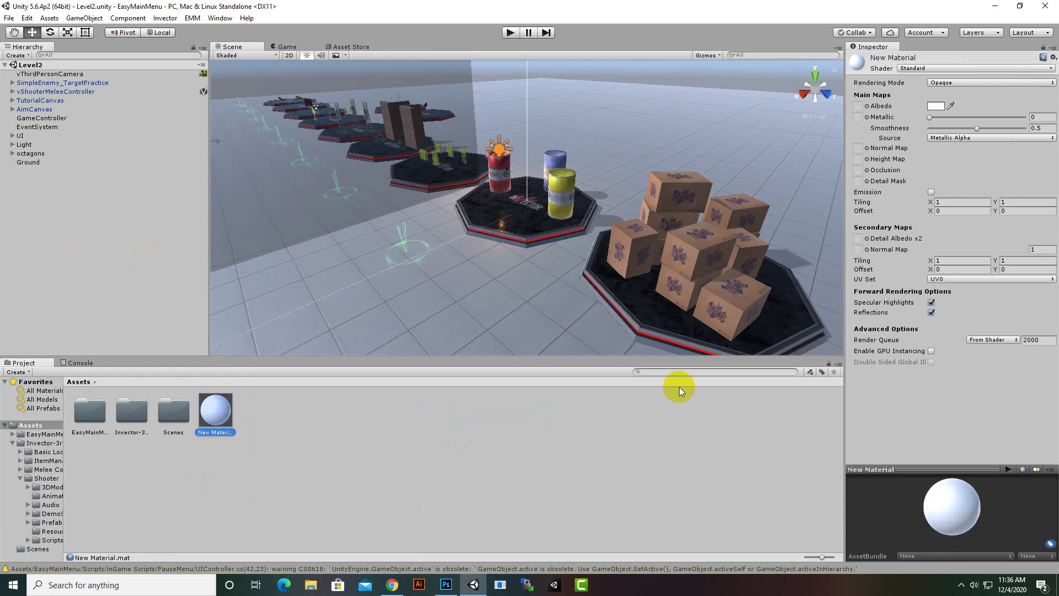
click(937, 106)
drag(779, 275, 825, 262)
click(814, 221)
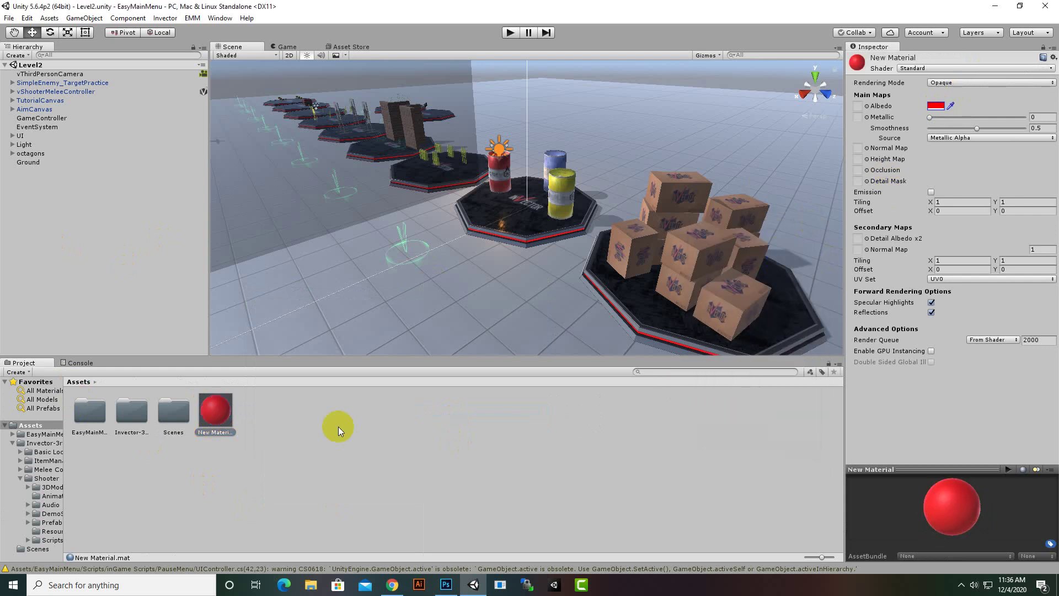
Step: Apply the red material to the ground of the Level2 scene and save the scene
drag(206, 426, 468, 328)
scroll(396, 260, down, 10)
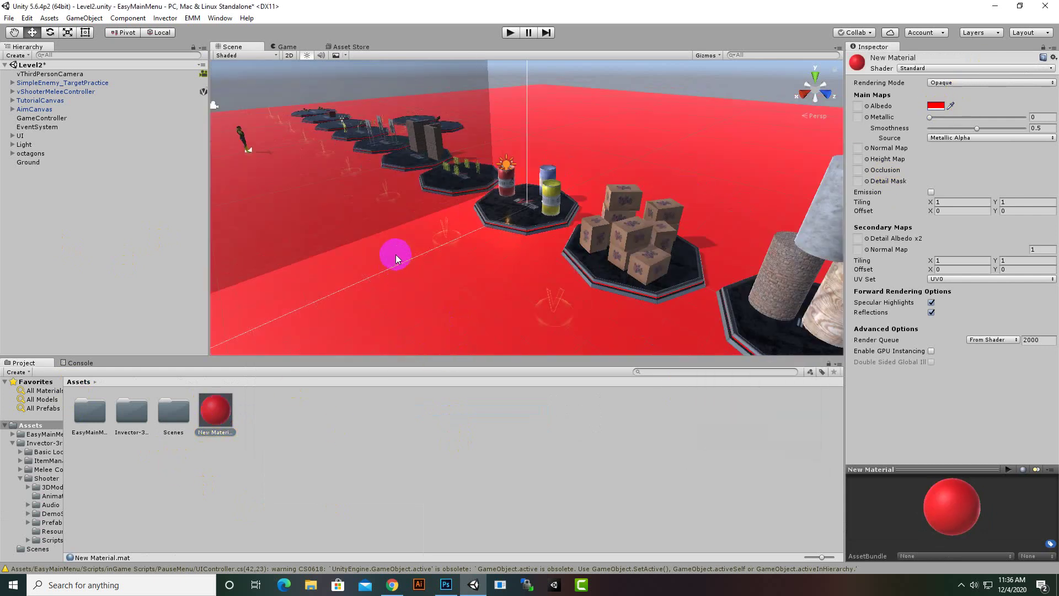
scroll(395, 274, down, 5)
scroll(541, 172, down, 3)
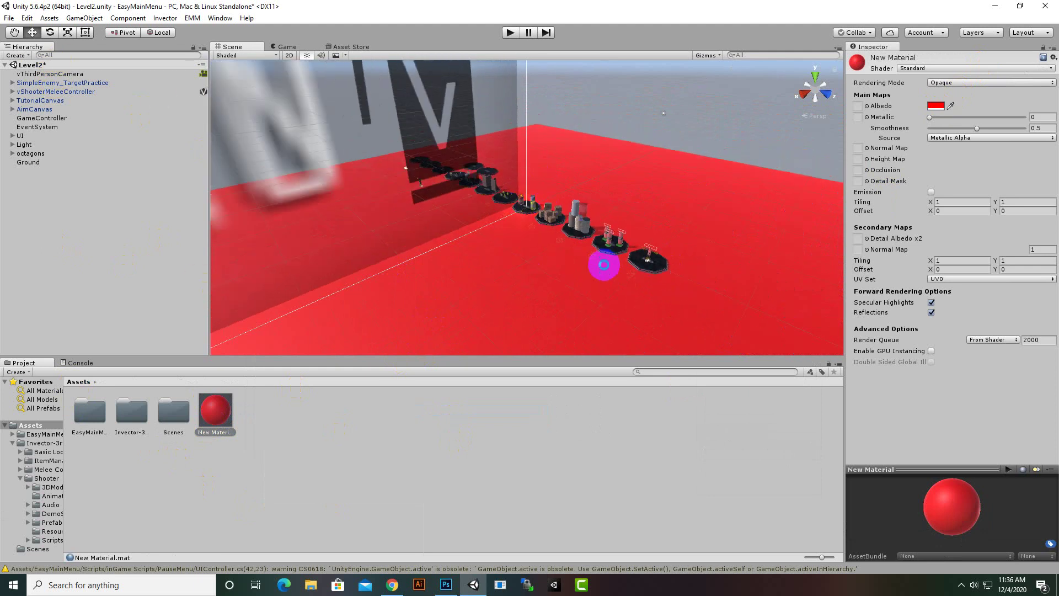
key(ctrl+s)
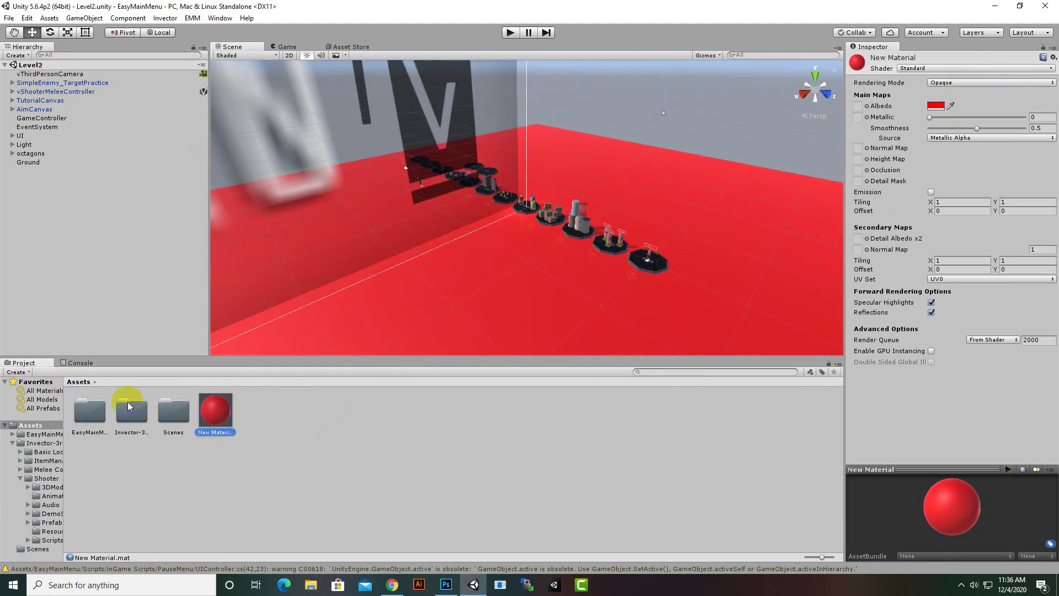
Step: Open the LoadingScreen scene from the EasyMainMenu/Scenes folder
double_click(172, 409)
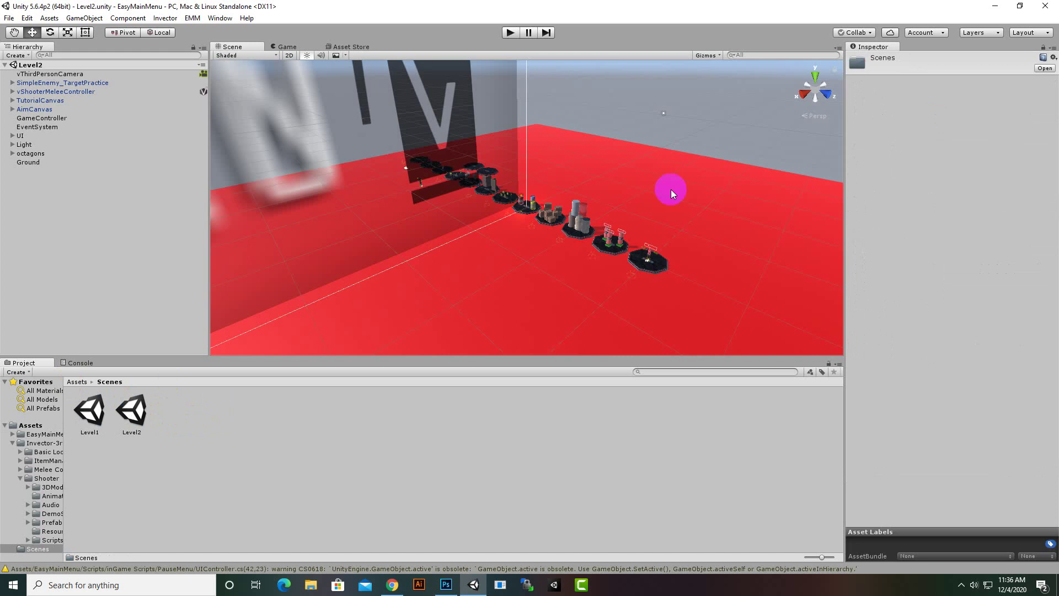
click(78, 382)
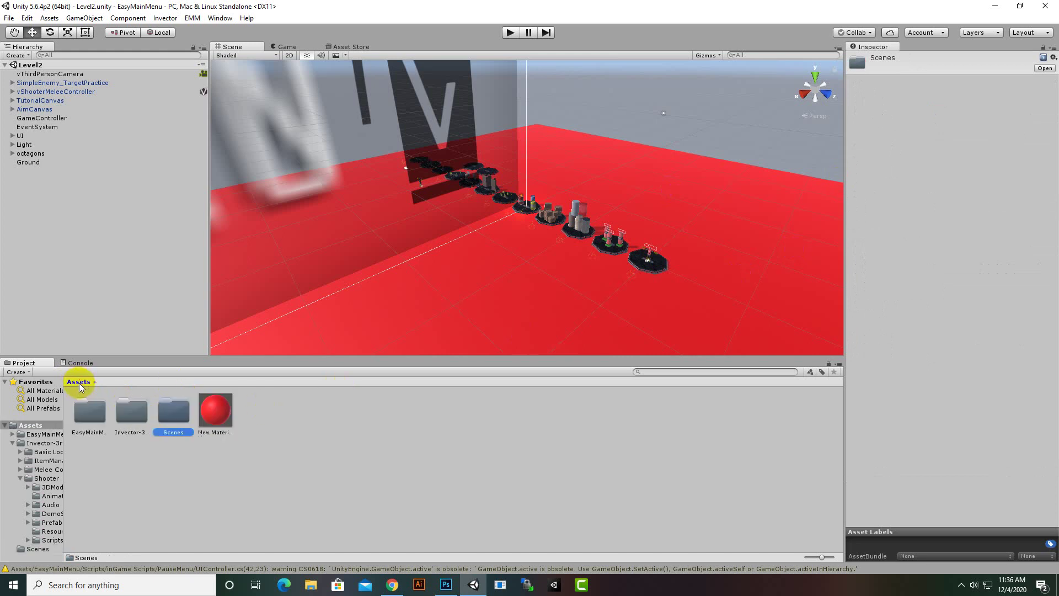
click(135, 437)
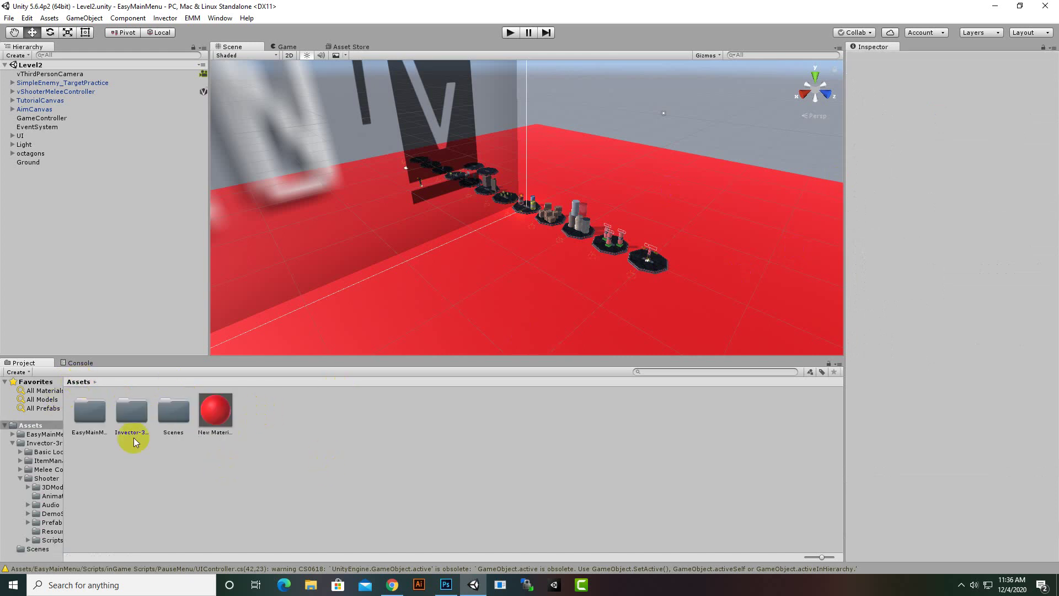
double_click(90, 411)
double_click(288, 416)
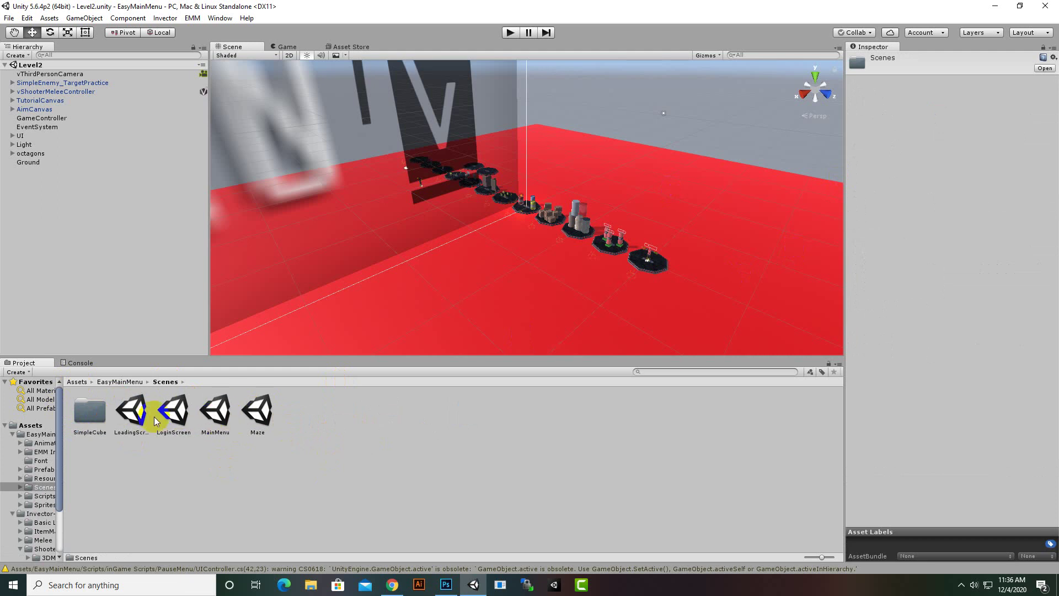
double_click(132, 414)
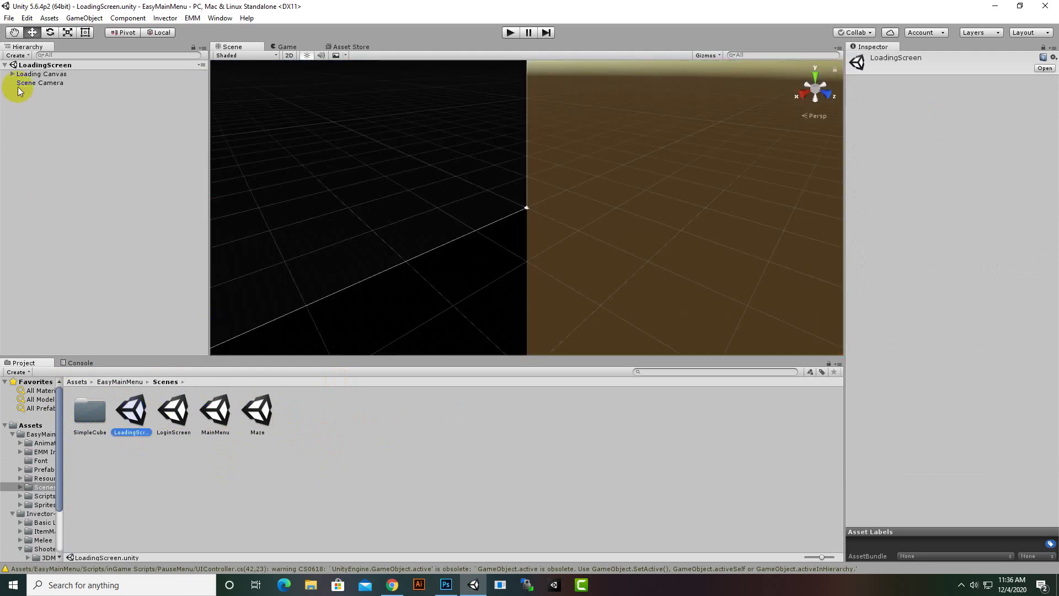
Step: Save a copy of the loading scene as LoadingScreen in Assets/Scenes
click(8, 19)
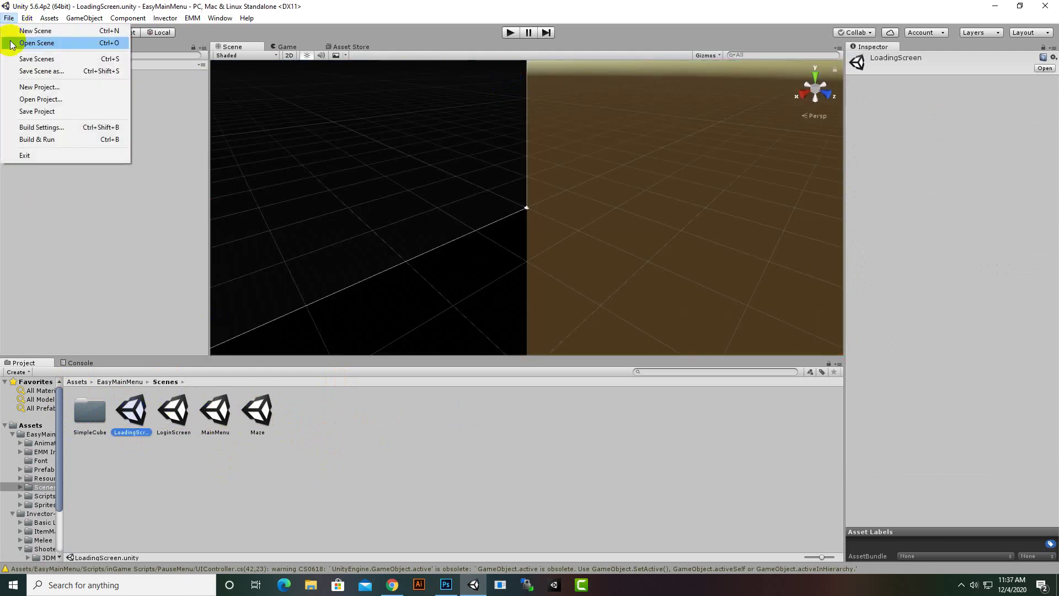
click(31, 71)
double_click(157, 133)
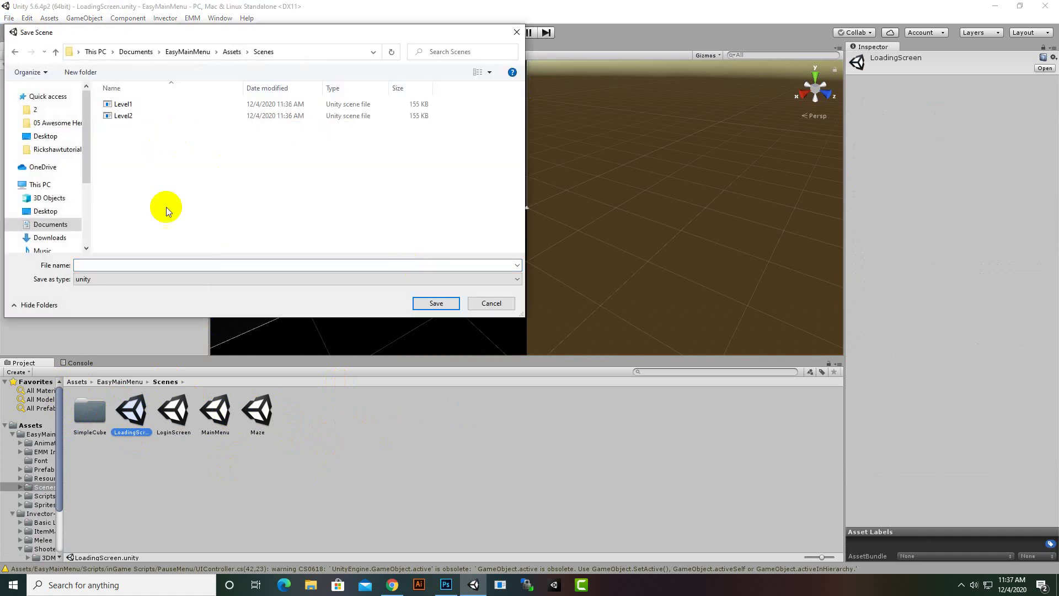
click(151, 270)
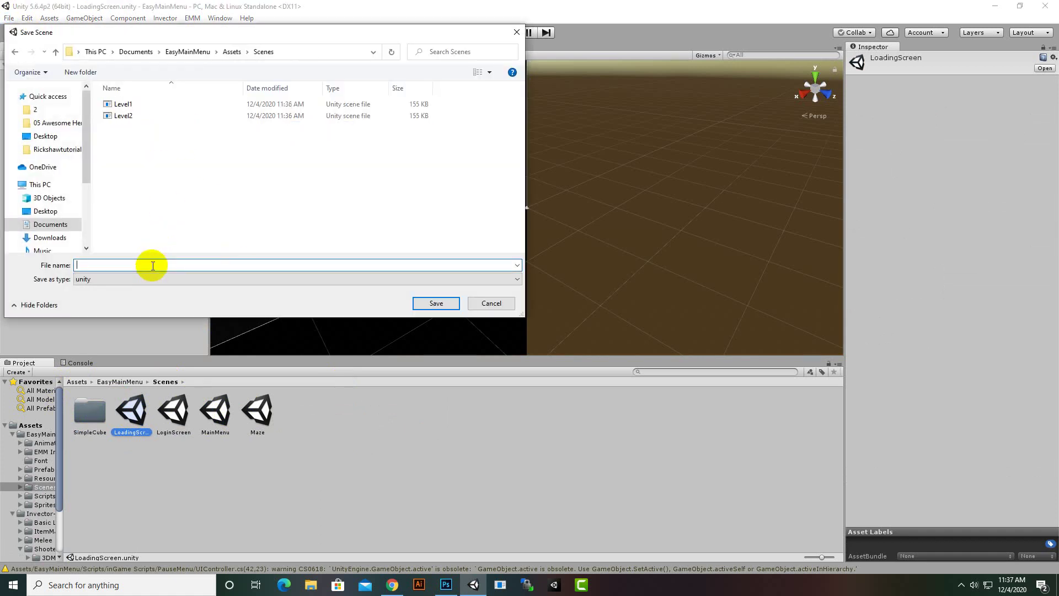
text(LoadingScreen)
key(Return)
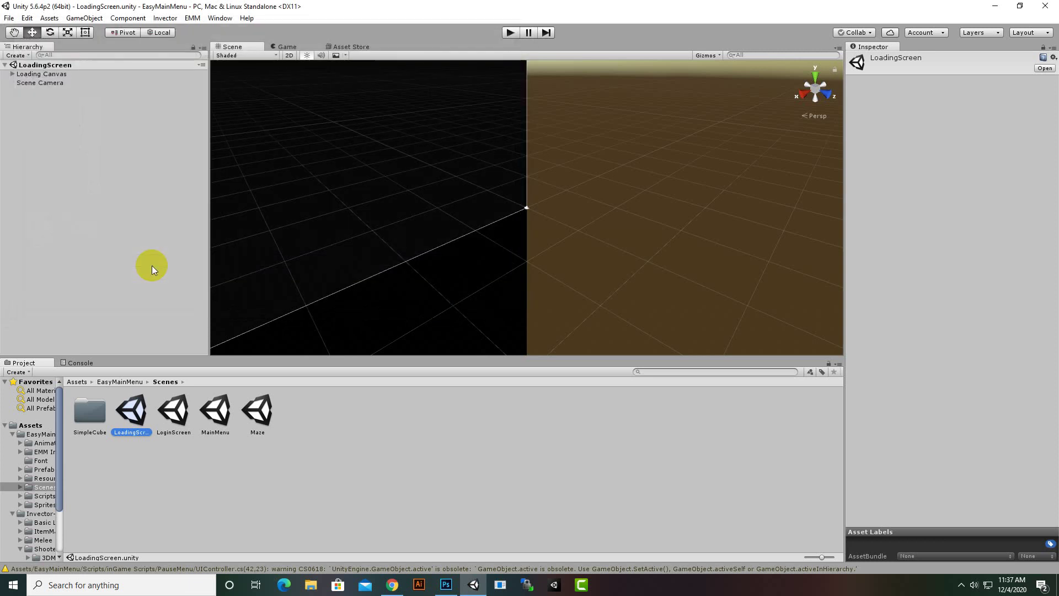
Step: Open the MainMenu scene from EasyMainMenu/Scenes and save a copy as MainMenu in Assets/Scenes
double_click(212, 423)
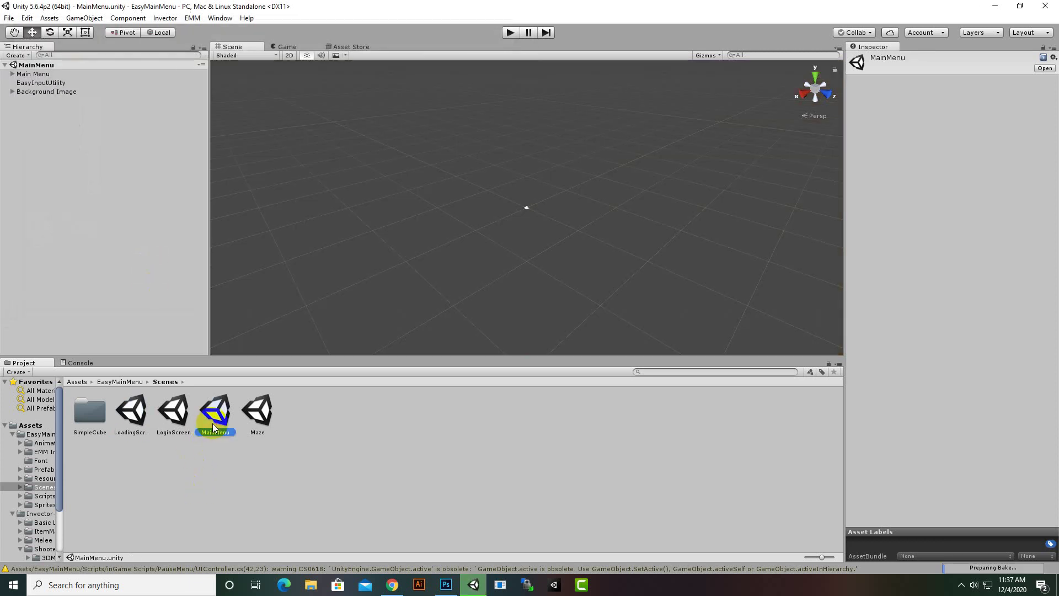
click(9, 17)
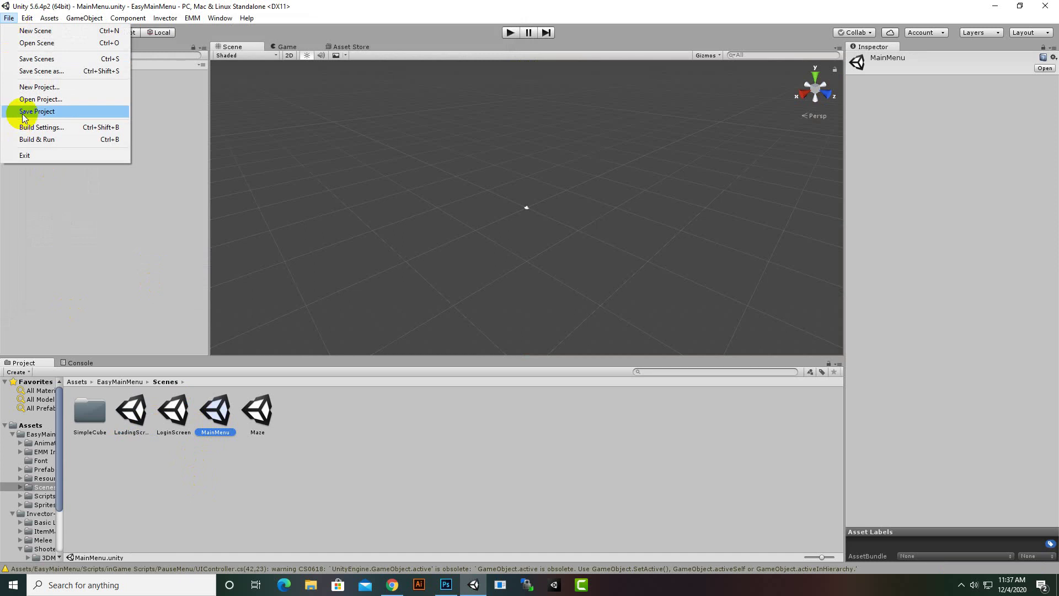
click(24, 71)
click(125, 127)
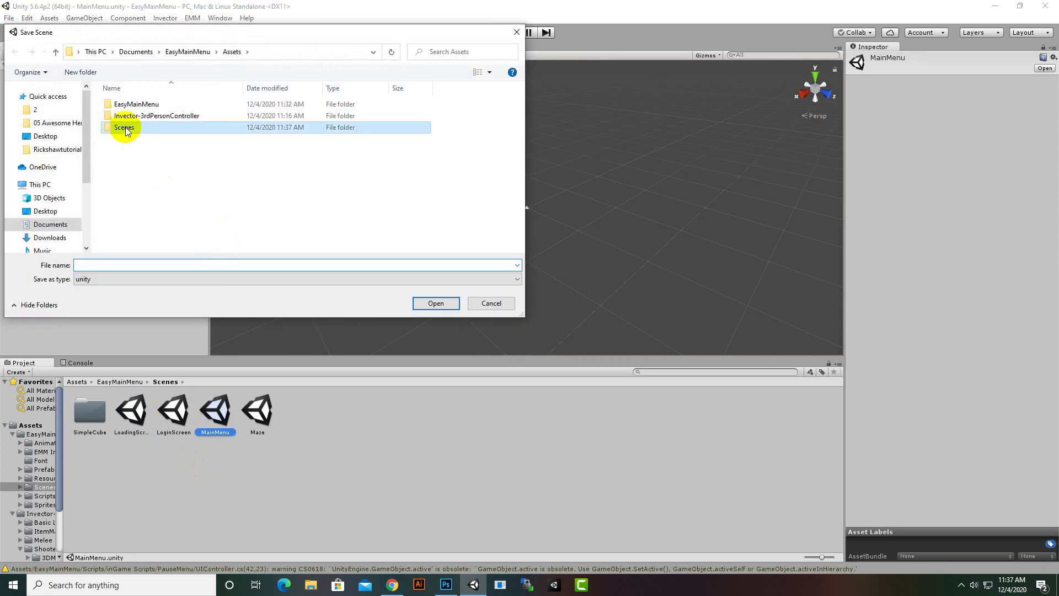
double_click(124, 127)
click(156, 265)
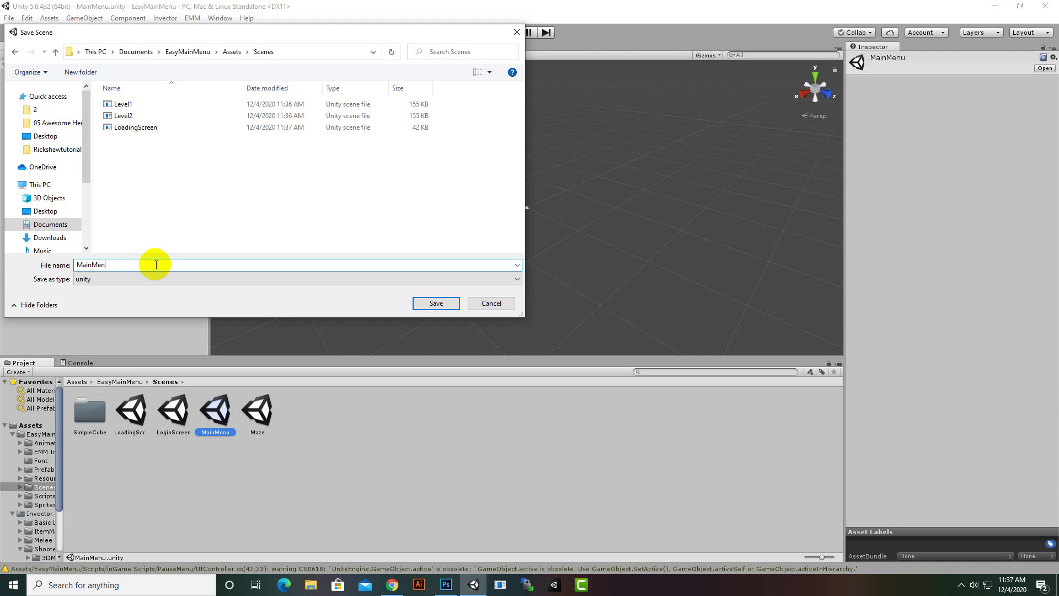
key(Return)
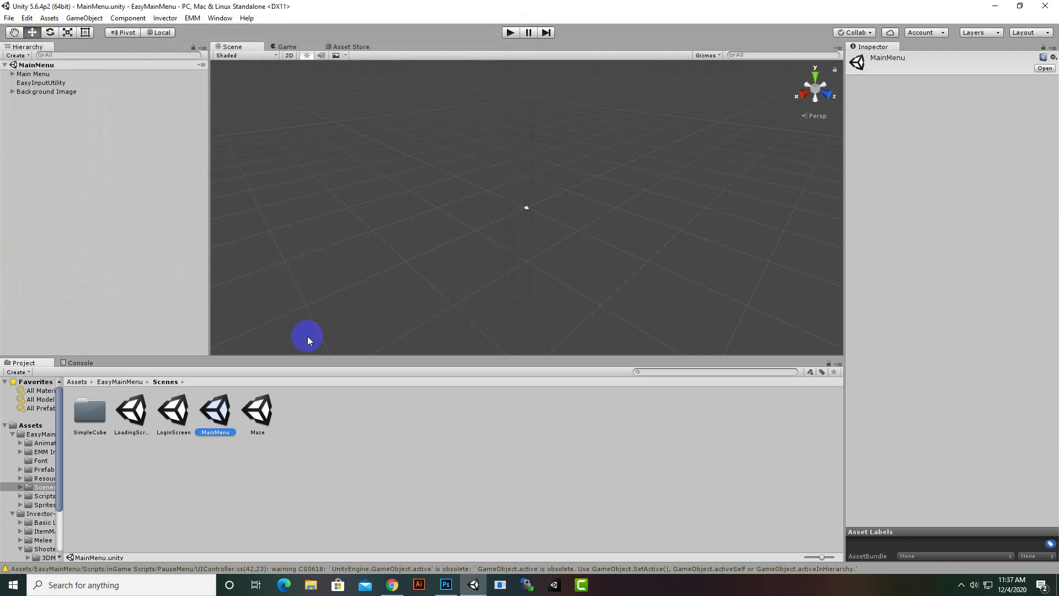
Step: Open the LoadingScreen scene copy from the Assets/Scenes folder
click(78, 381)
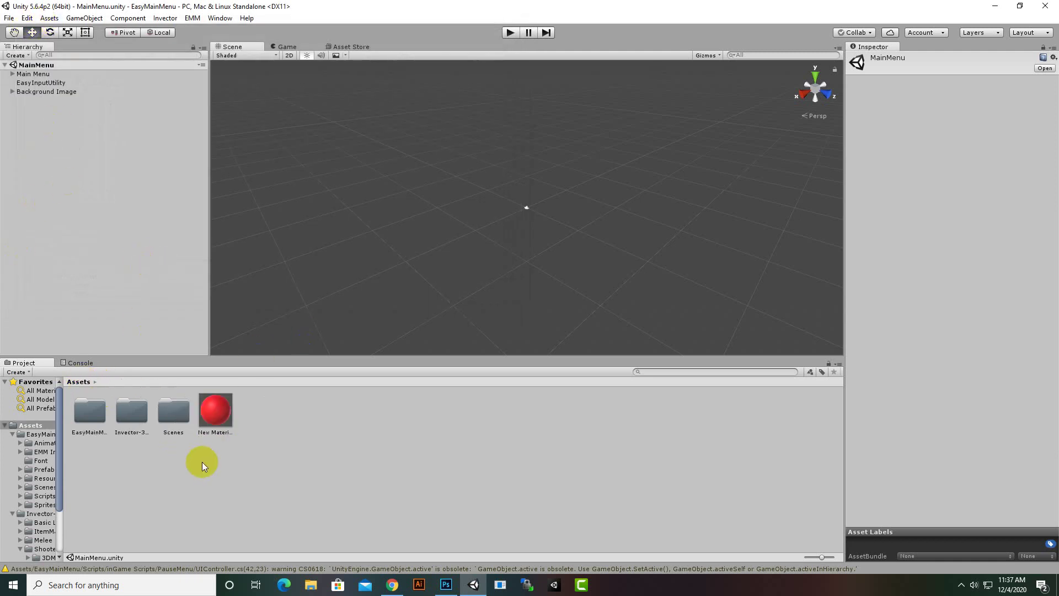
double_click(182, 420)
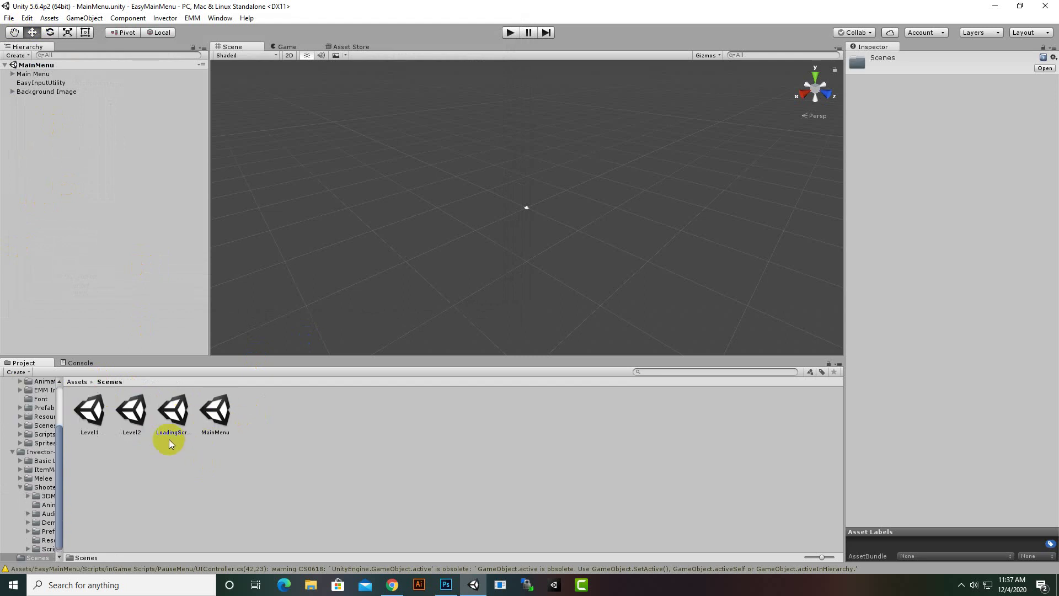
double_click(184, 416)
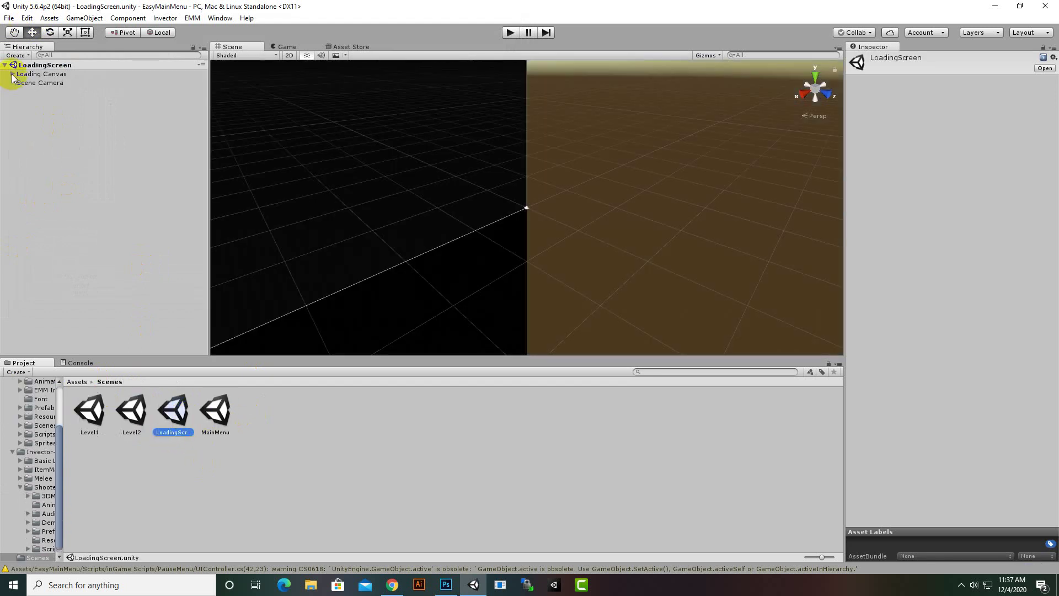
Step: In the Loading Canvas's scene-specific loading image settings, rename the Maze entry's scene to Level1 and save the scene
click(24, 73)
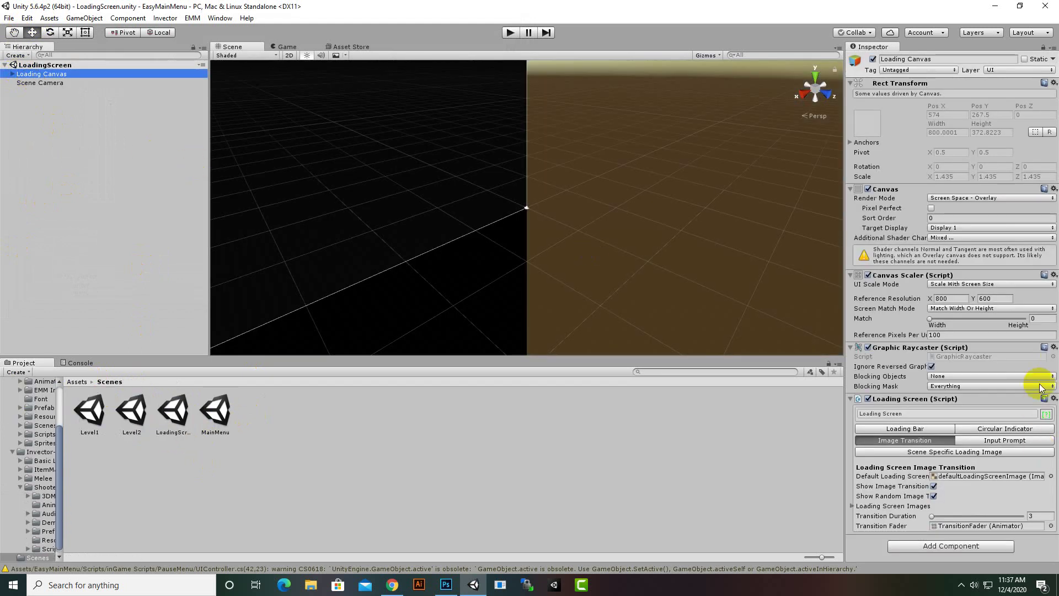
click(921, 431)
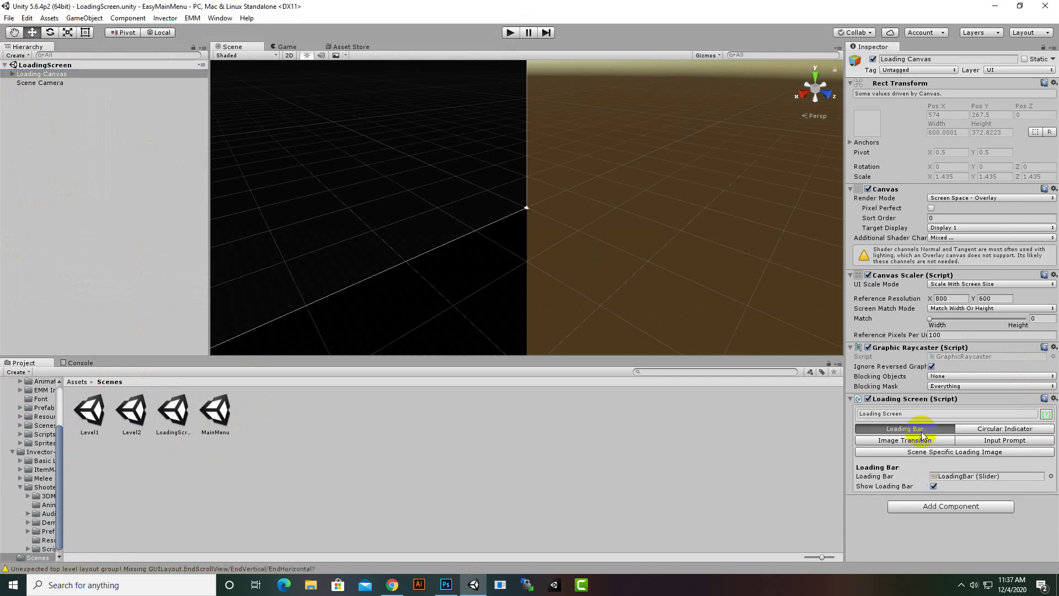
click(1004, 429)
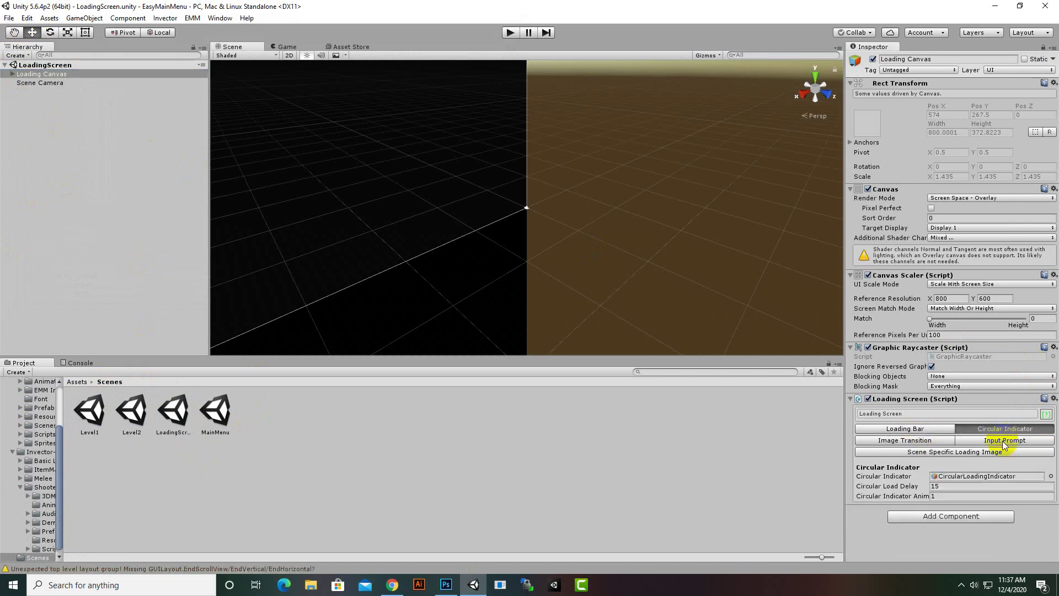
click(1003, 441)
click(986, 452)
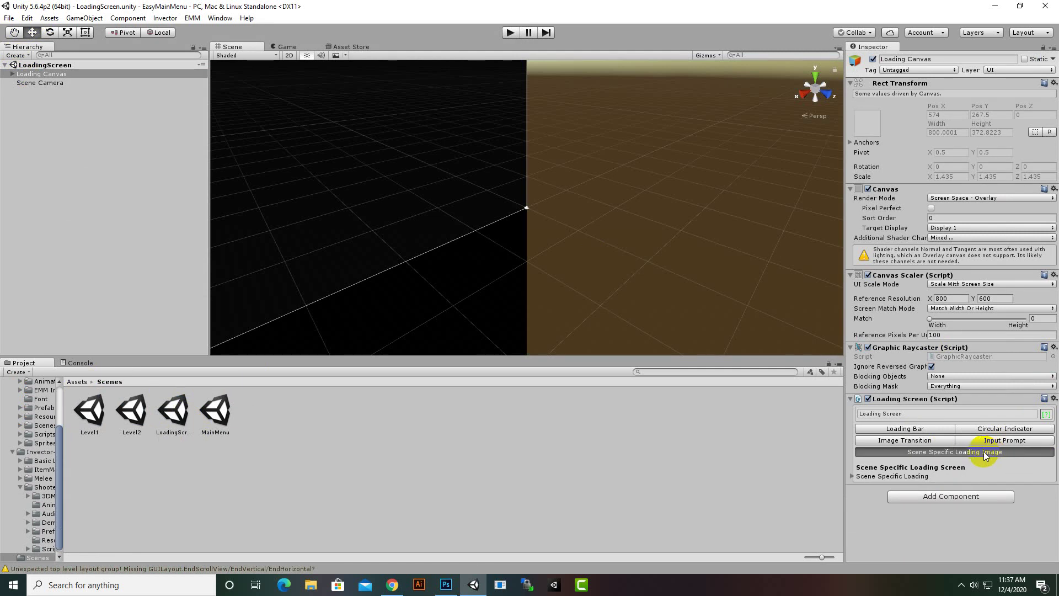
click(855, 476)
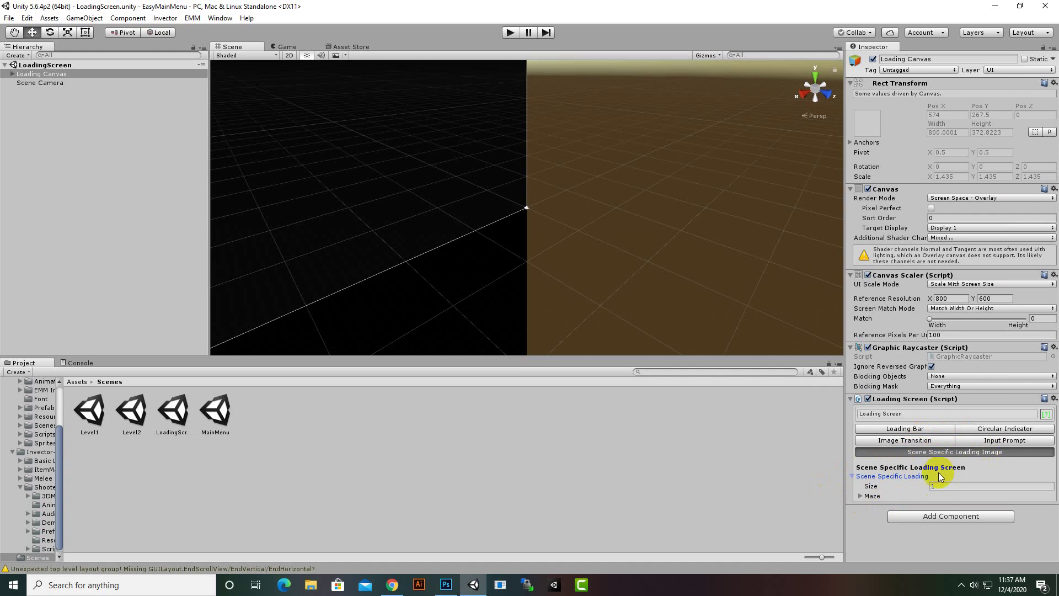
click(861, 497)
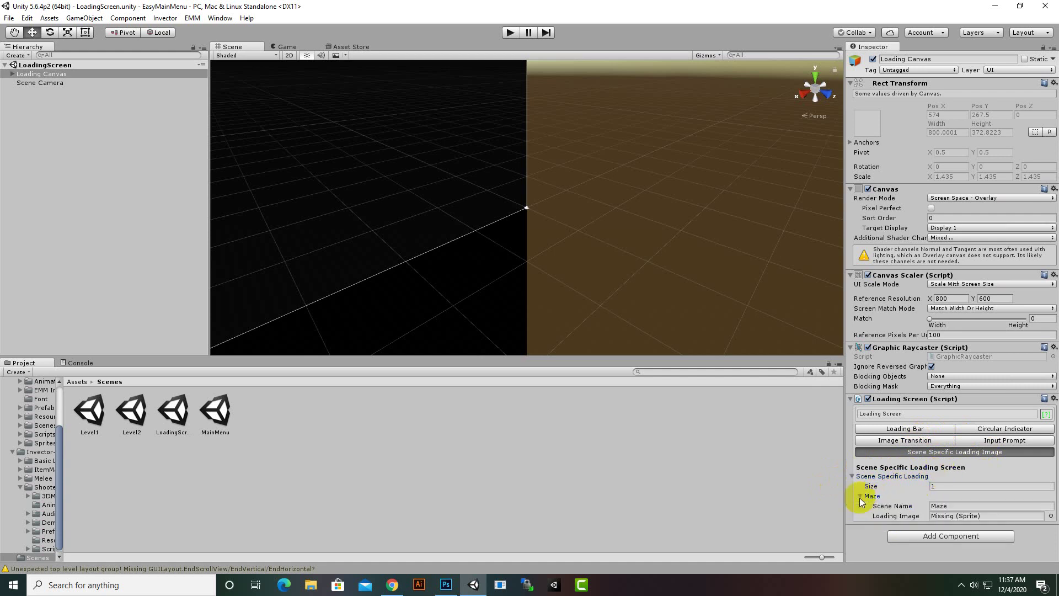
click(938, 505)
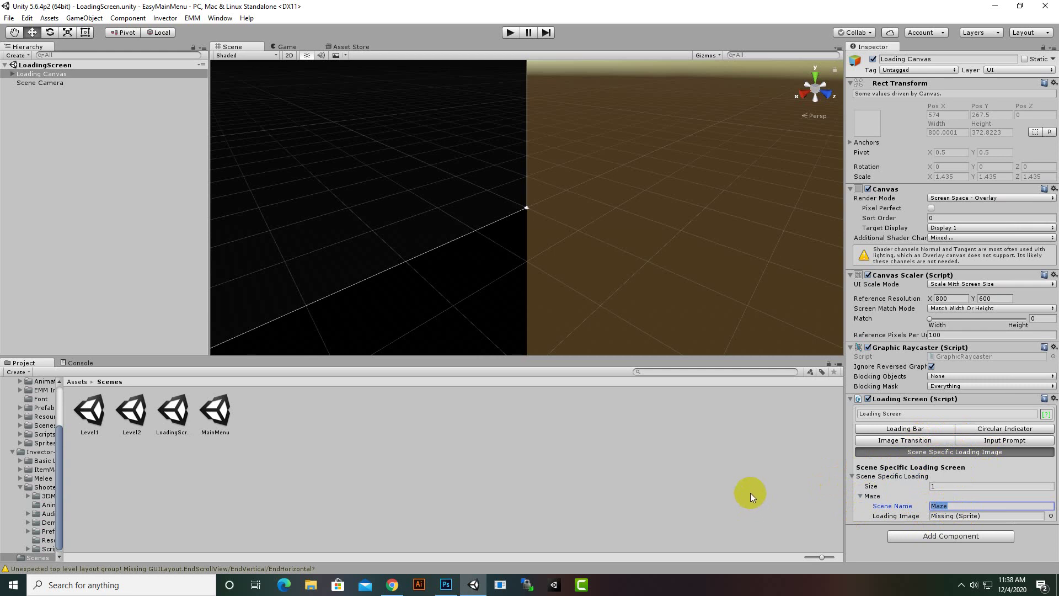
text(M)
key(BackSpace)
text(Level1)
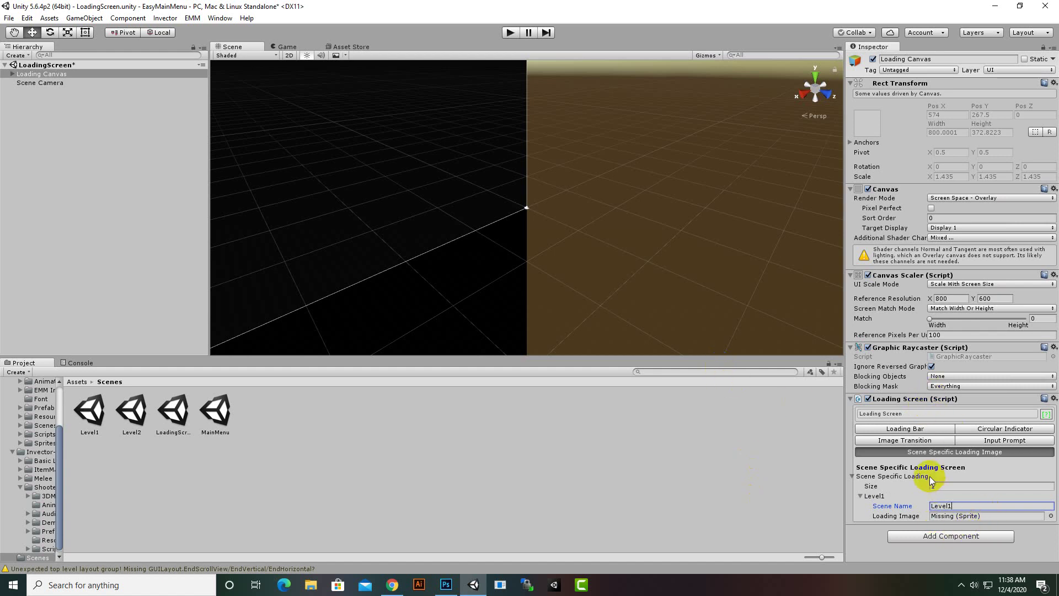
key(ctrl+s)
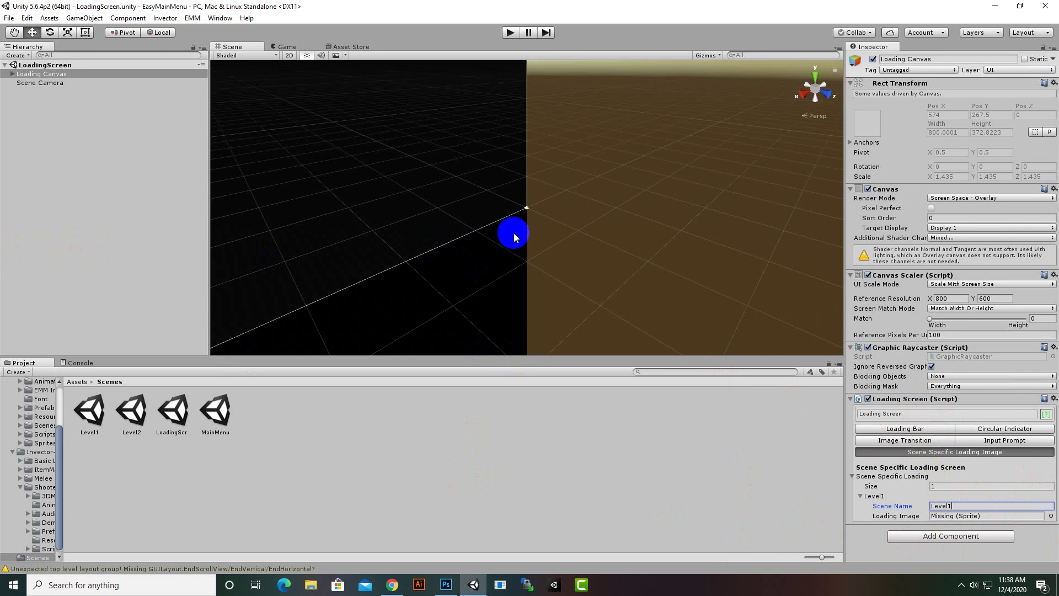
Step: Add LoadingScreen, MainMenu, Level1 and Level2 from Assets/Scenes to the build scenes in that order, then close the build settings
click(10, 18)
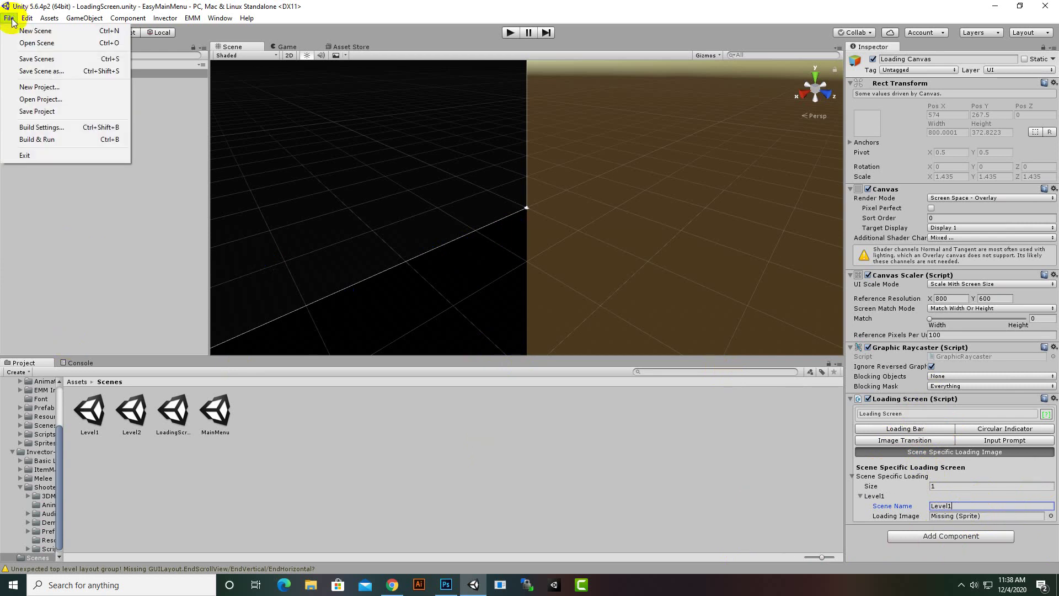
click(35, 127)
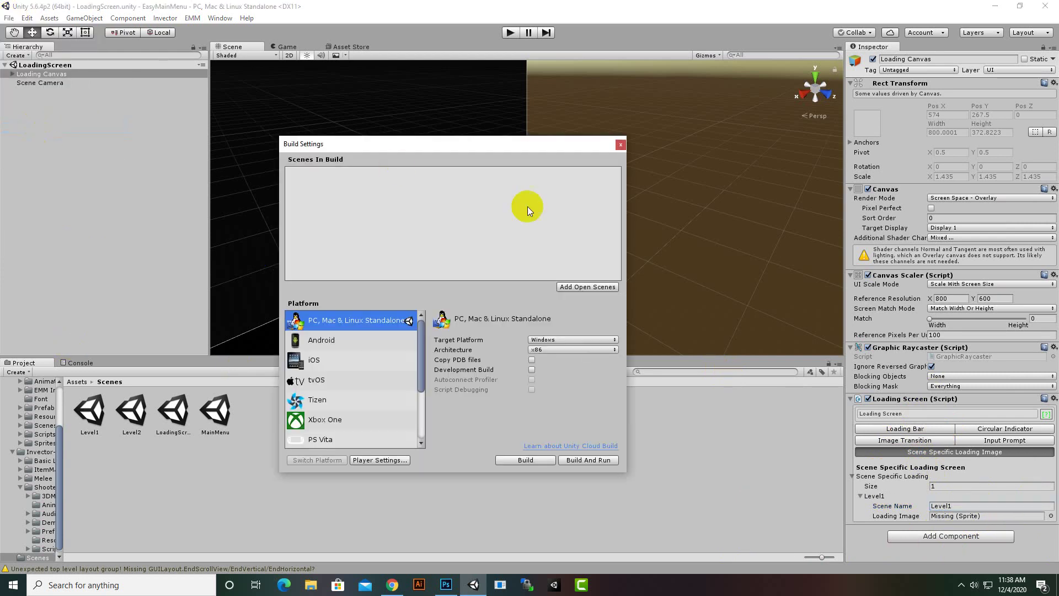
drag(518, 158, 711, 168)
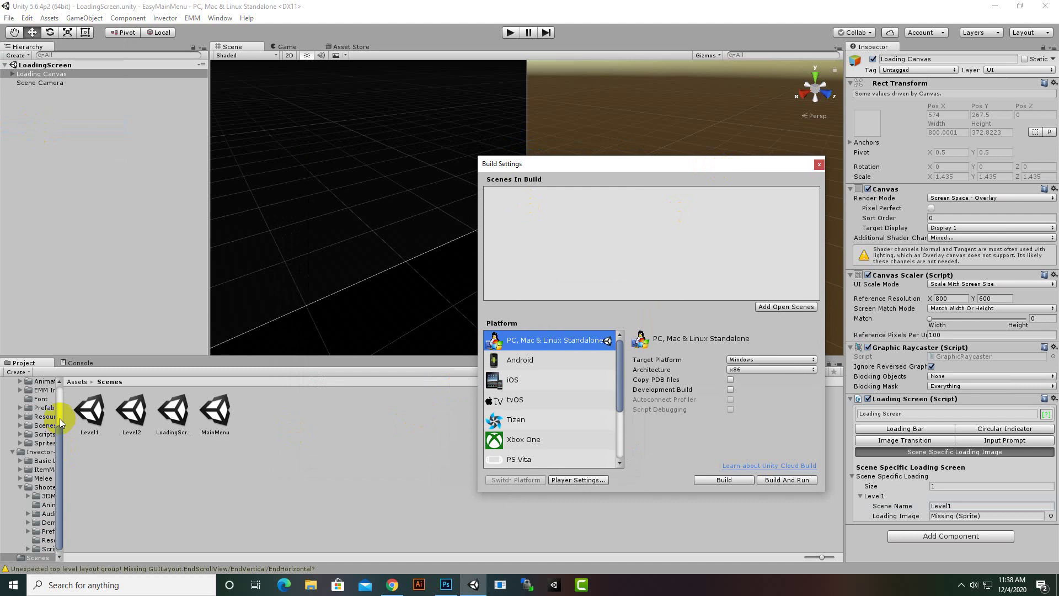
click(128, 422)
click(214, 412)
drag(173, 413, 567, 213)
click(219, 407)
drag(218, 407, 503, 267)
drag(91, 413, 624, 235)
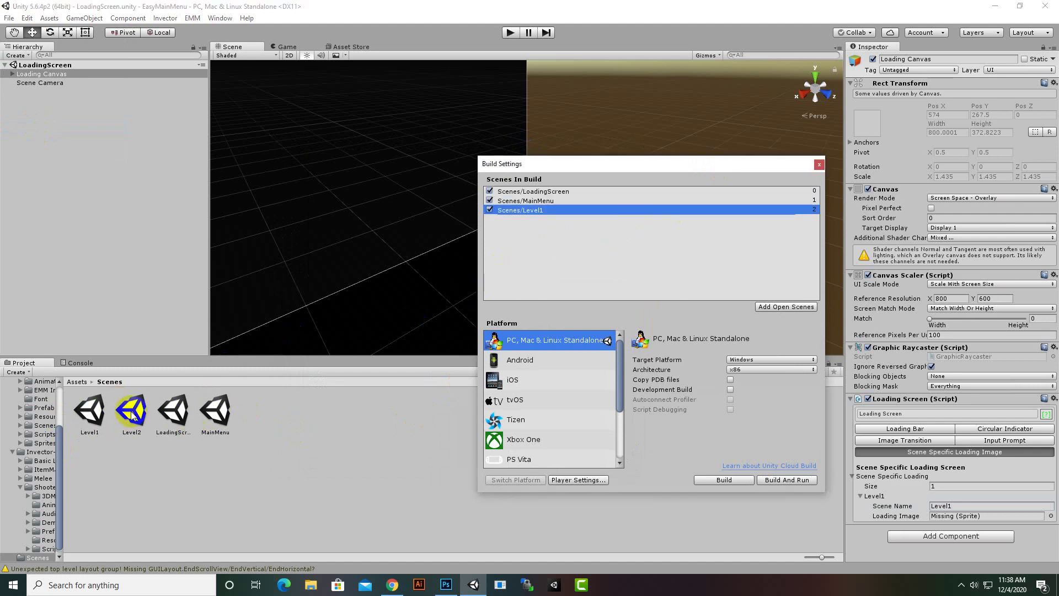
drag(132, 410, 609, 265)
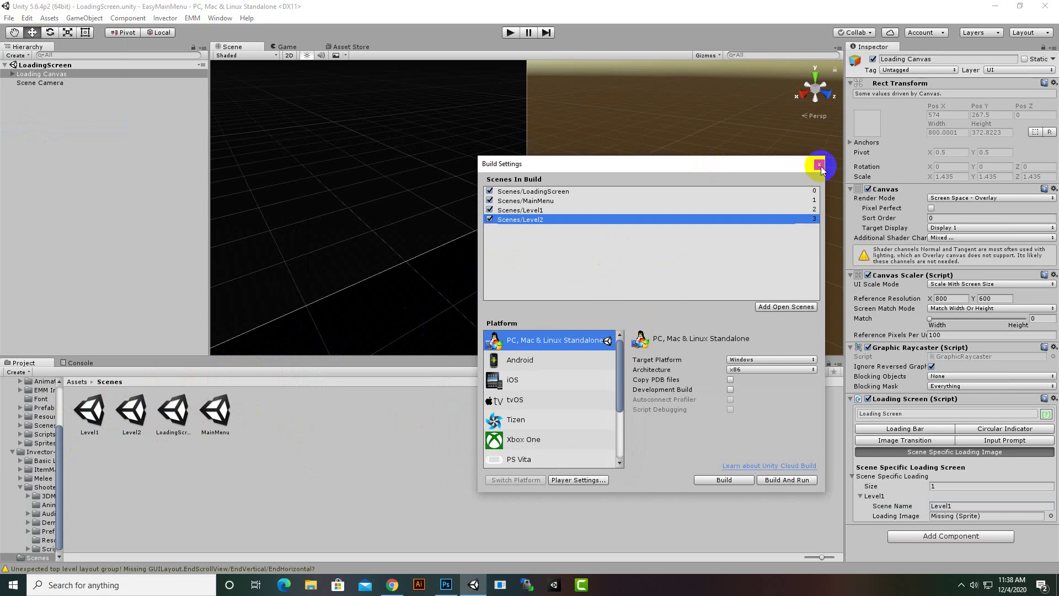
click(820, 165)
Step: Run the LoadingScreen scene briefly to check its loading prompt and stop playback
click(514, 36)
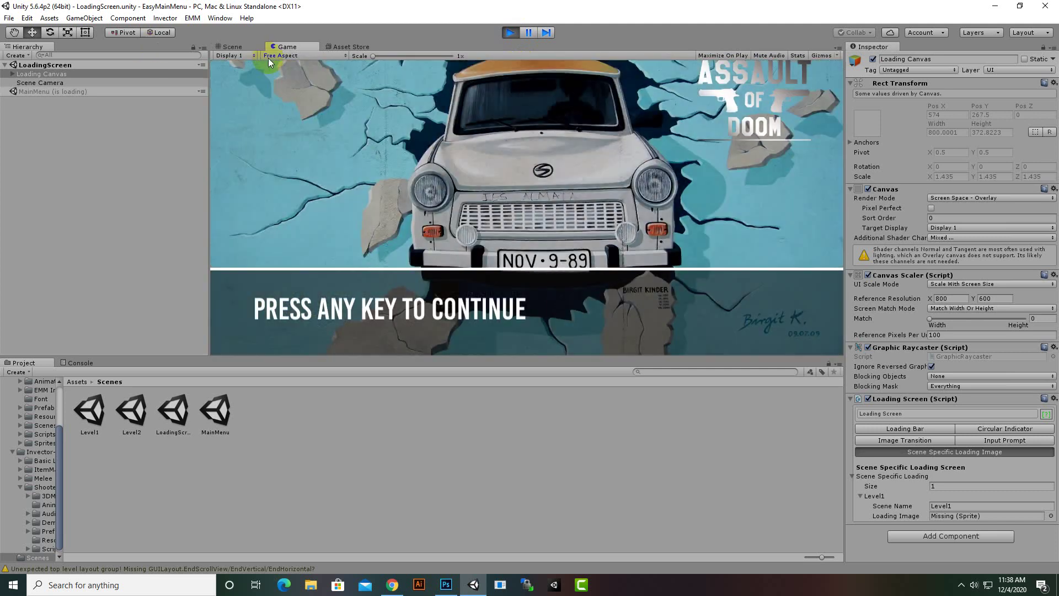
click(268, 58)
click(508, 35)
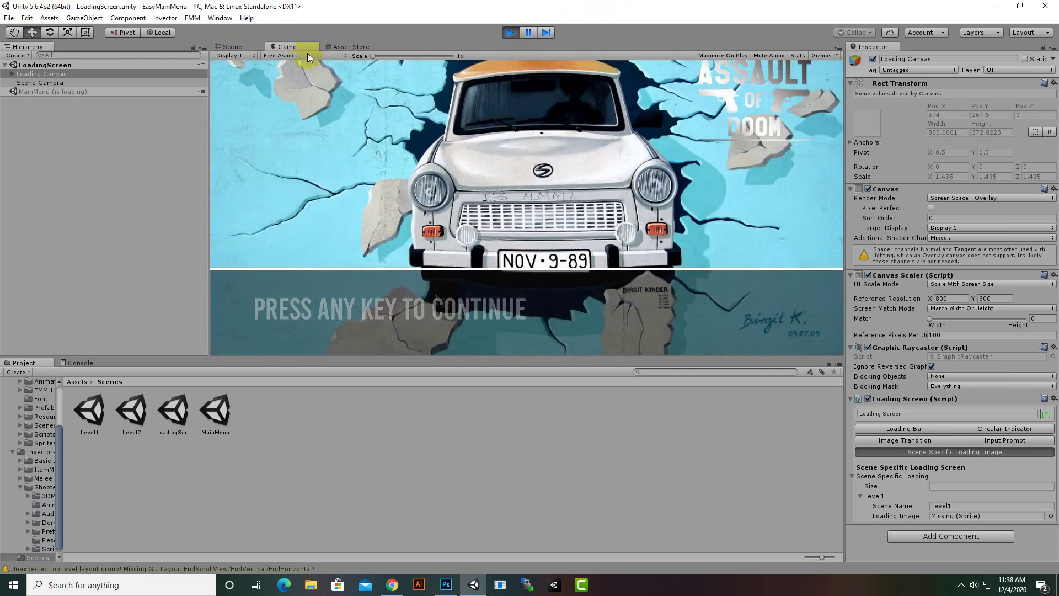
click(510, 32)
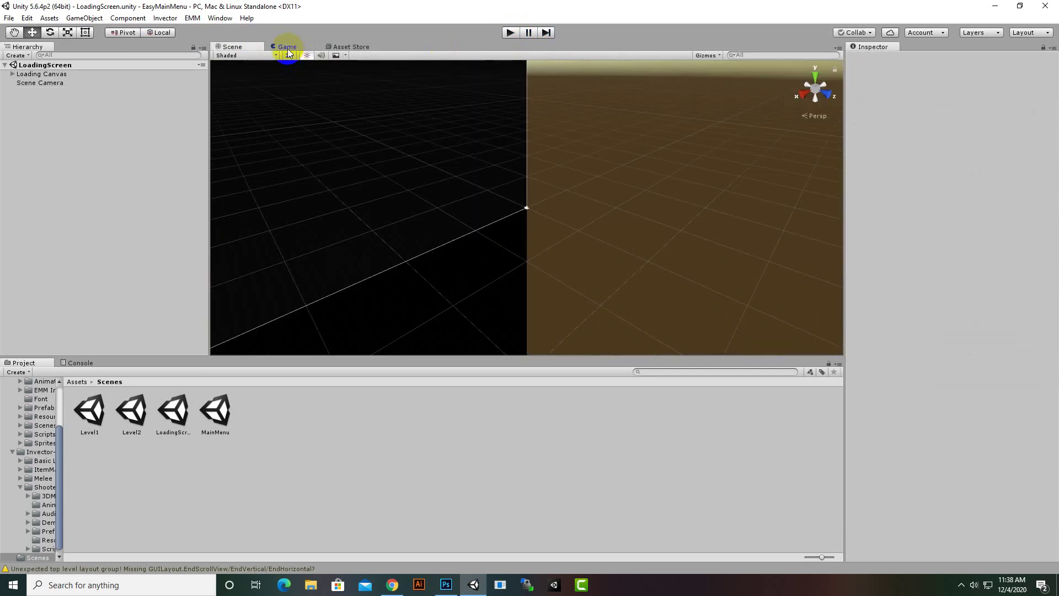
Step: Set the Game view's aspect to 1280:720
click(288, 46)
click(293, 56)
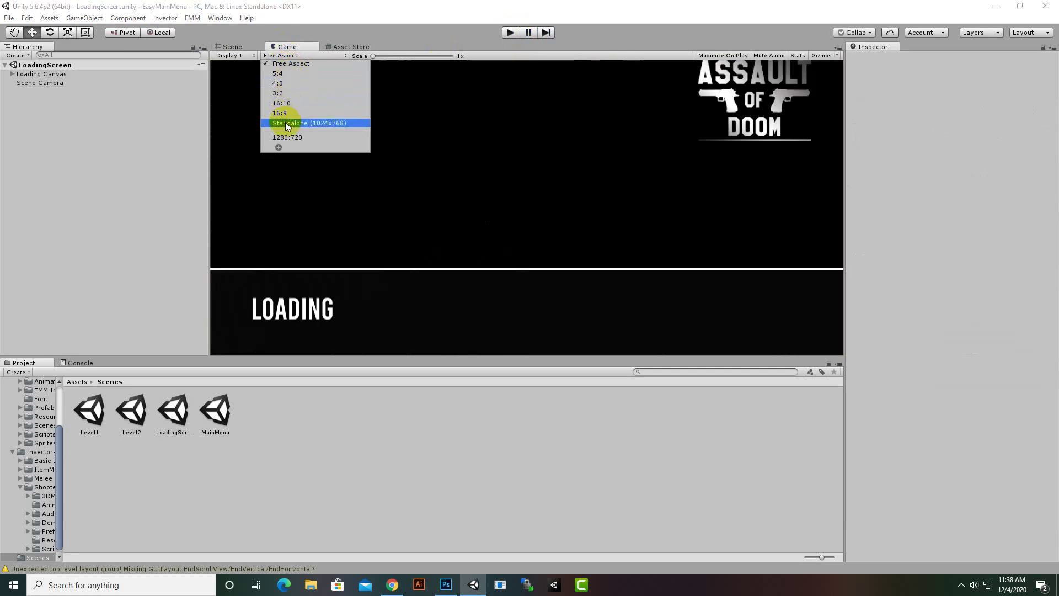
click(287, 138)
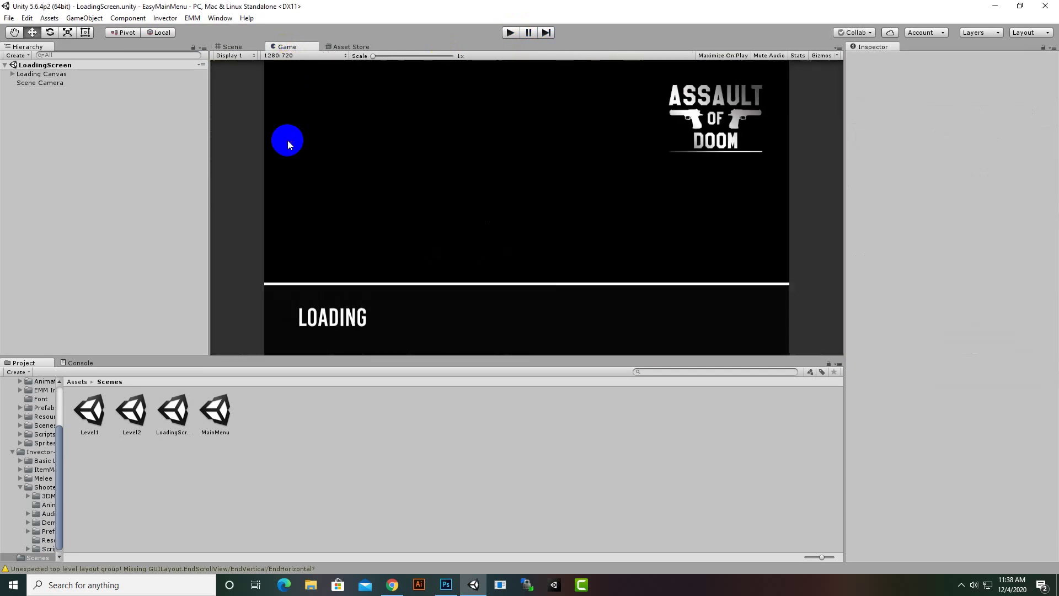
Step: Play-test from the loading screen through the options menu and the GTA 5 level selection, and stop playback
click(508, 34)
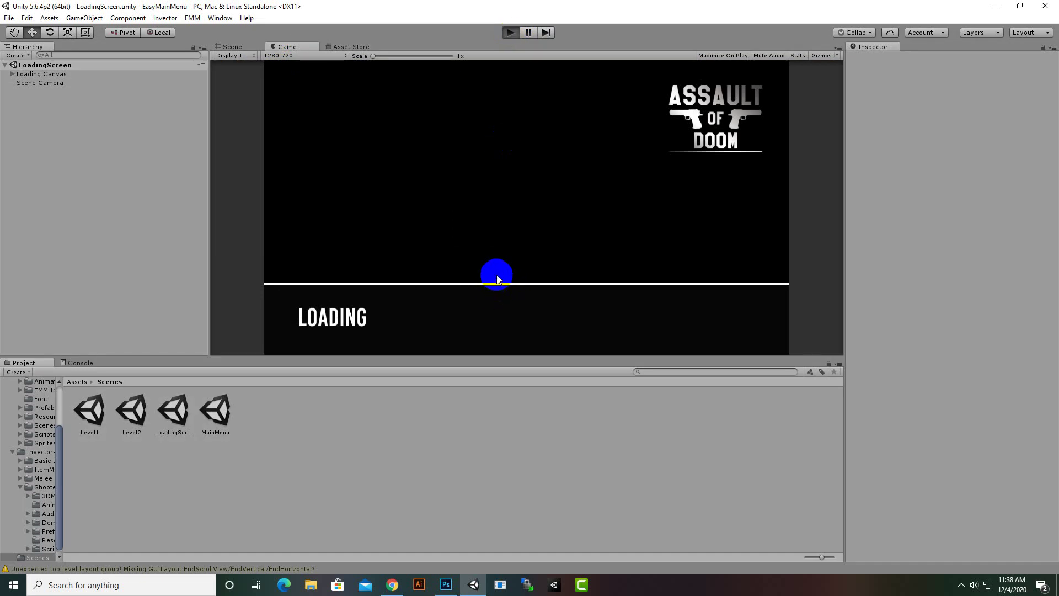
click(603, 198)
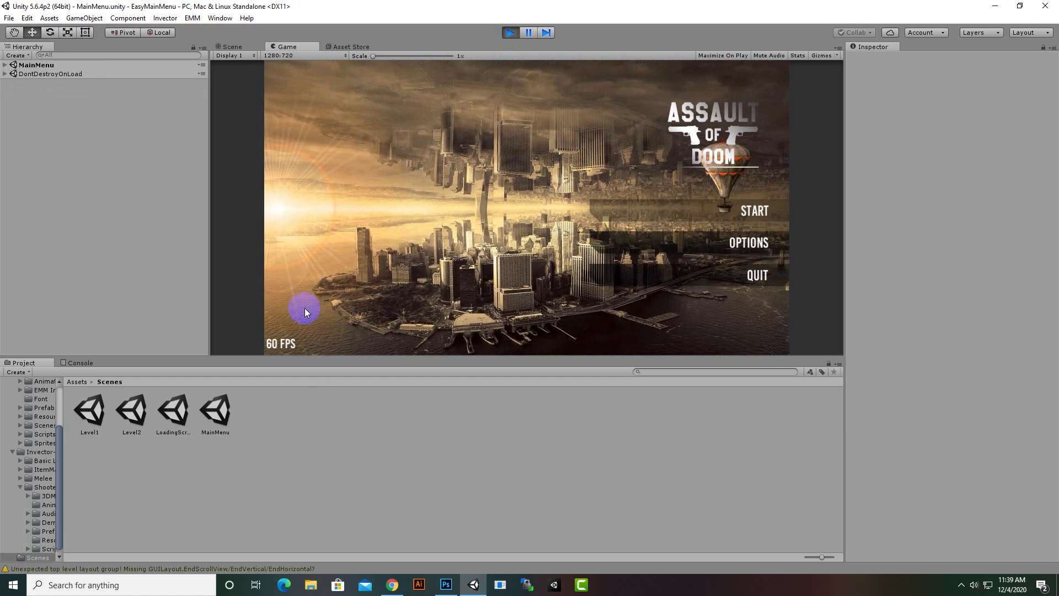
click(707, 246)
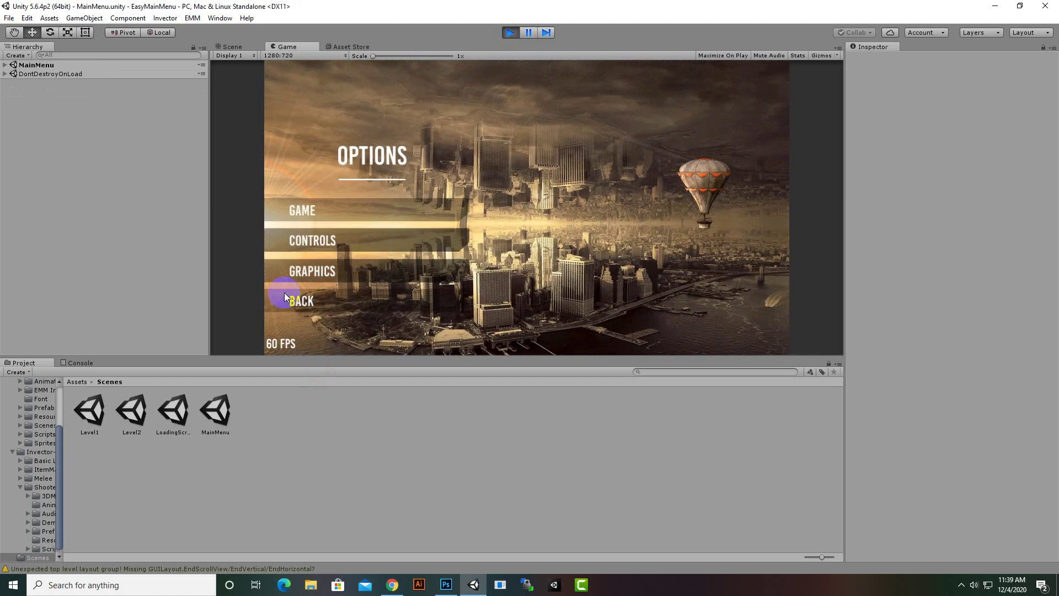
click(292, 305)
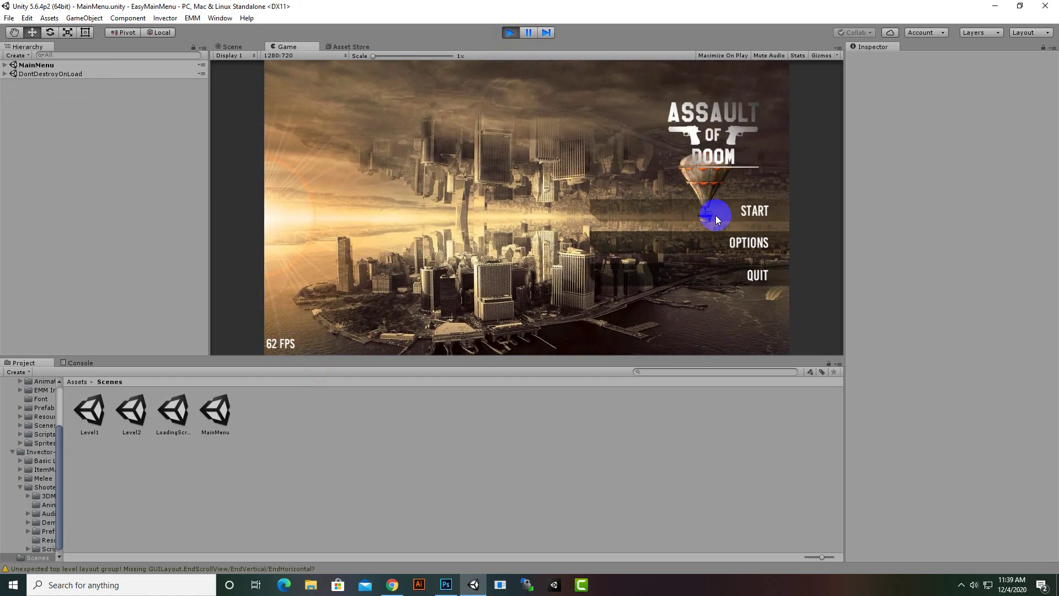
click(716, 215)
click(326, 208)
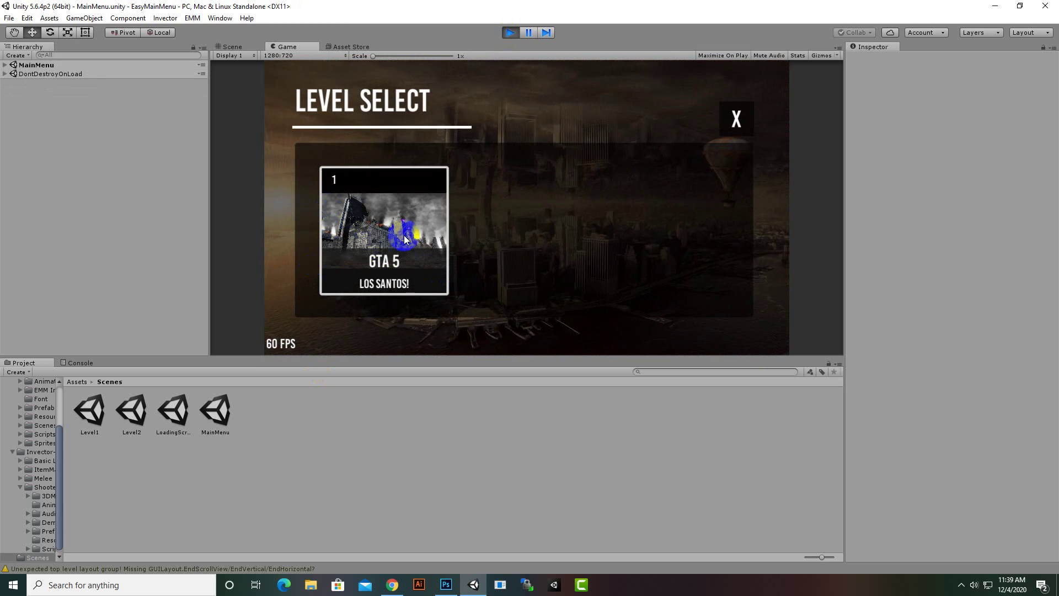
click(404, 235)
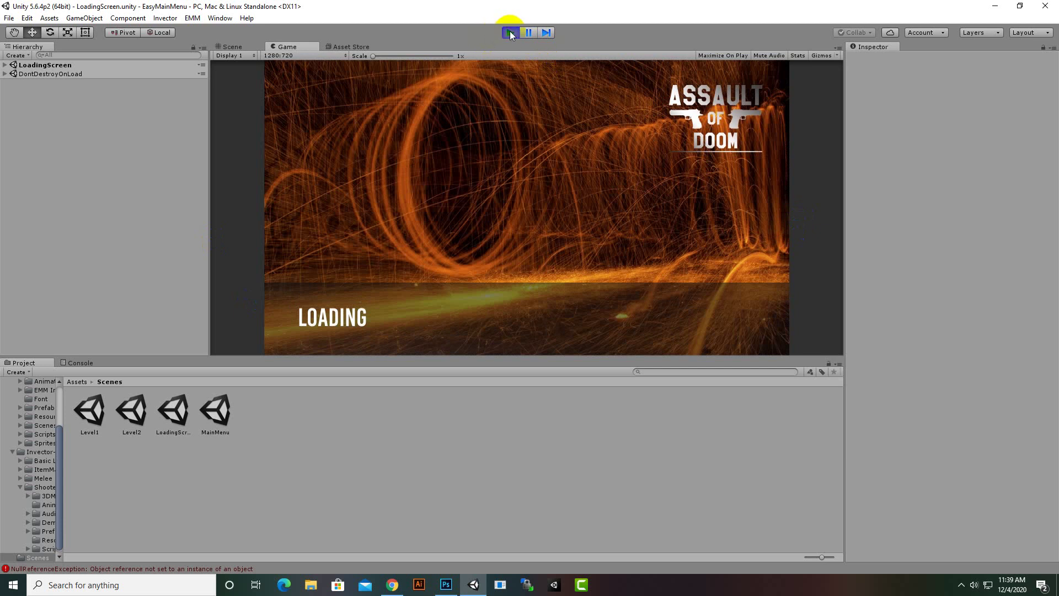
click(509, 32)
Step: Open the MainMenu scene and set the New Game Scene Name of MainMenuCanvas's Main Menu Controller to Level1
double_click(214, 415)
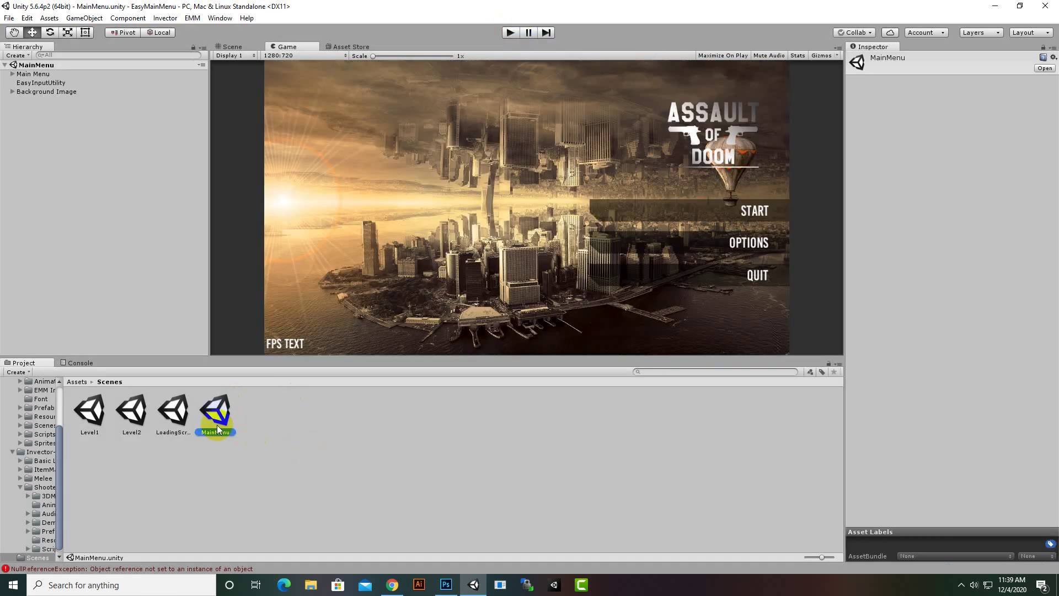
click(25, 74)
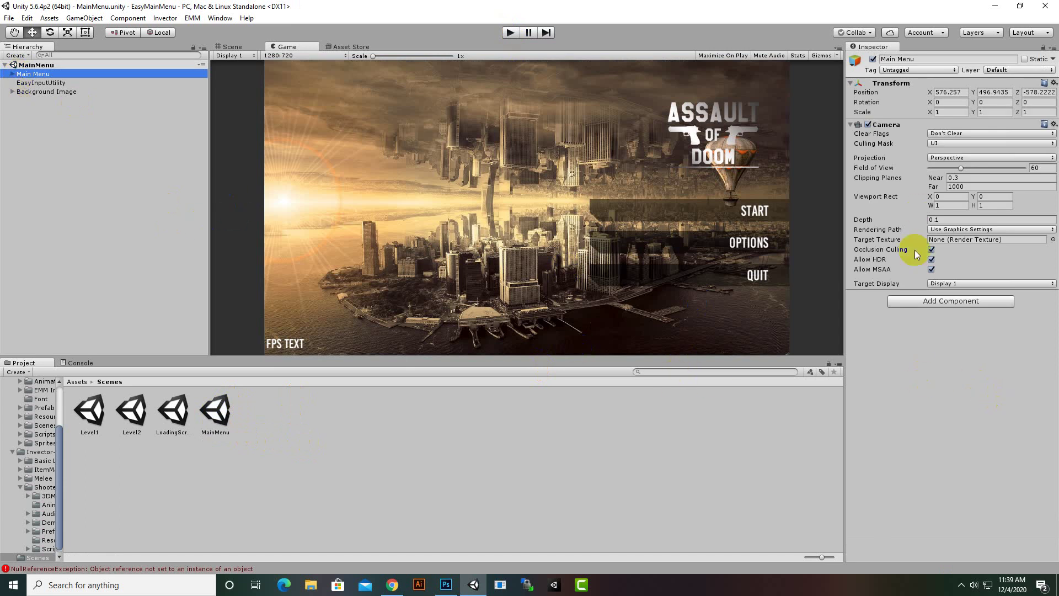
click(12, 75)
click(35, 84)
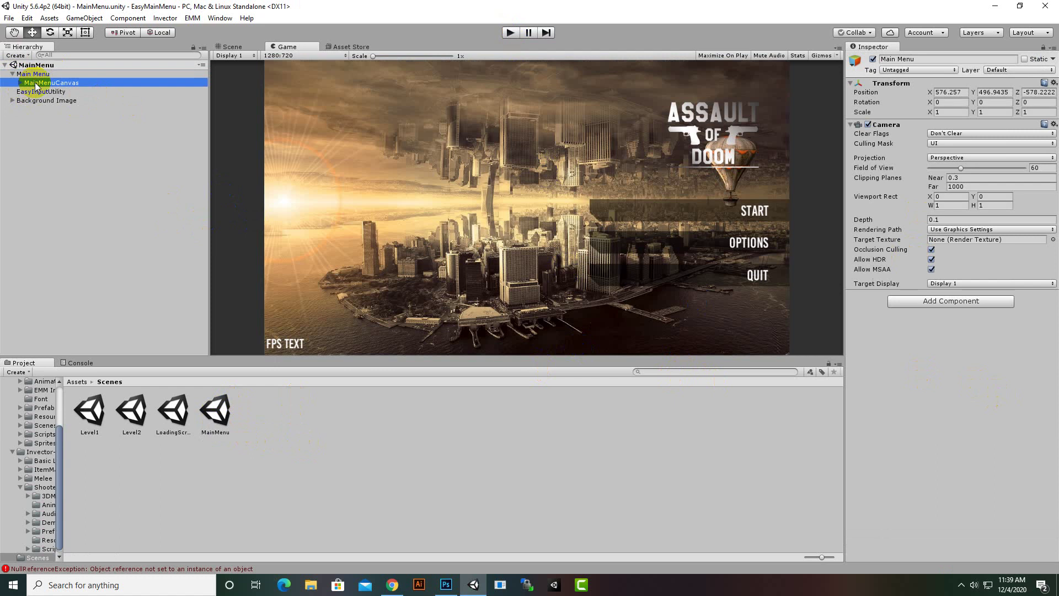
scroll(988, 380, down, 5)
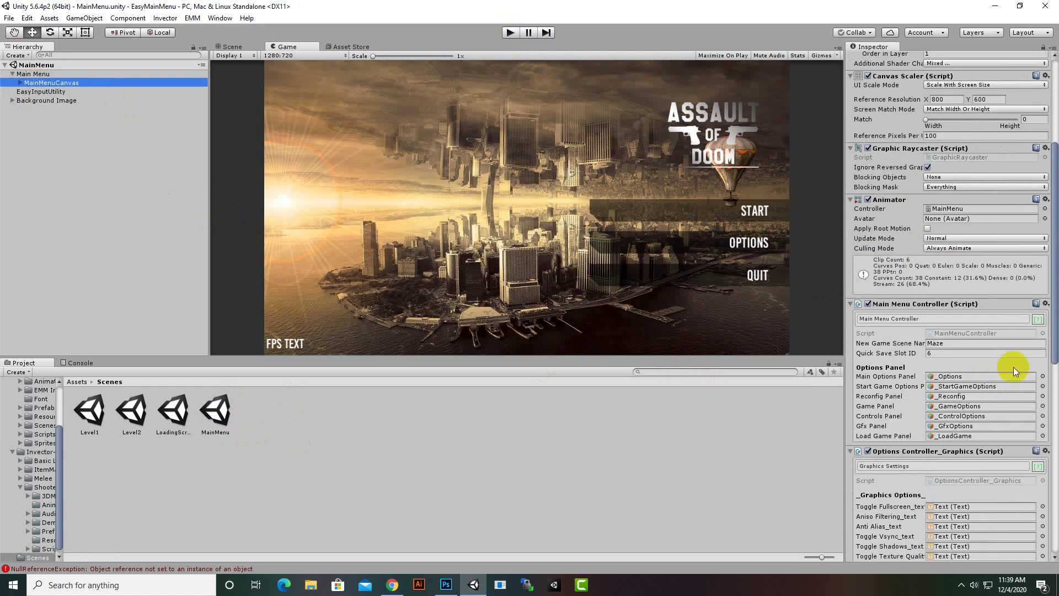
click(962, 343)
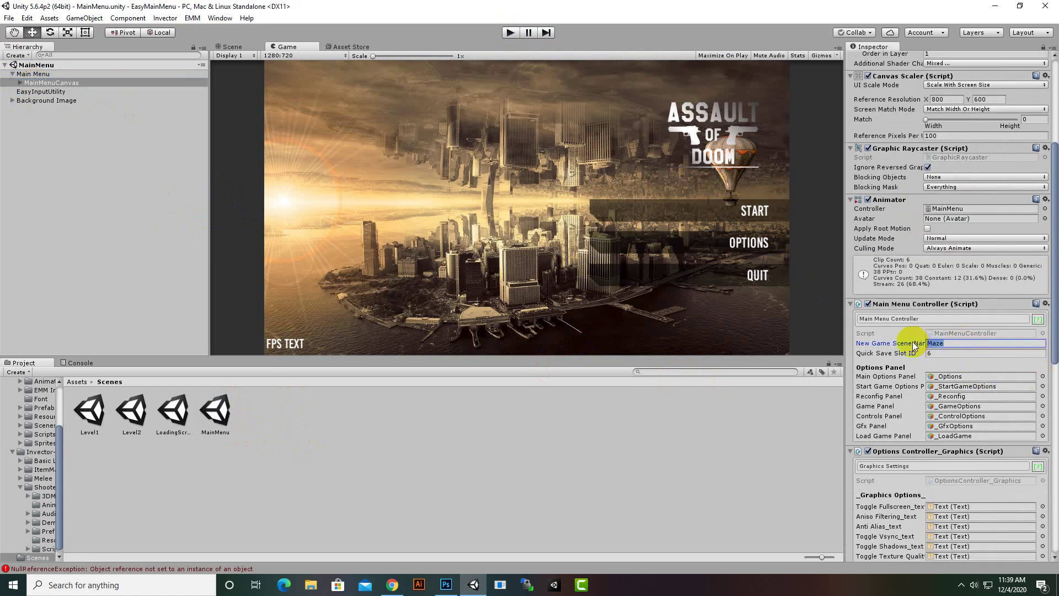
text(Level1)
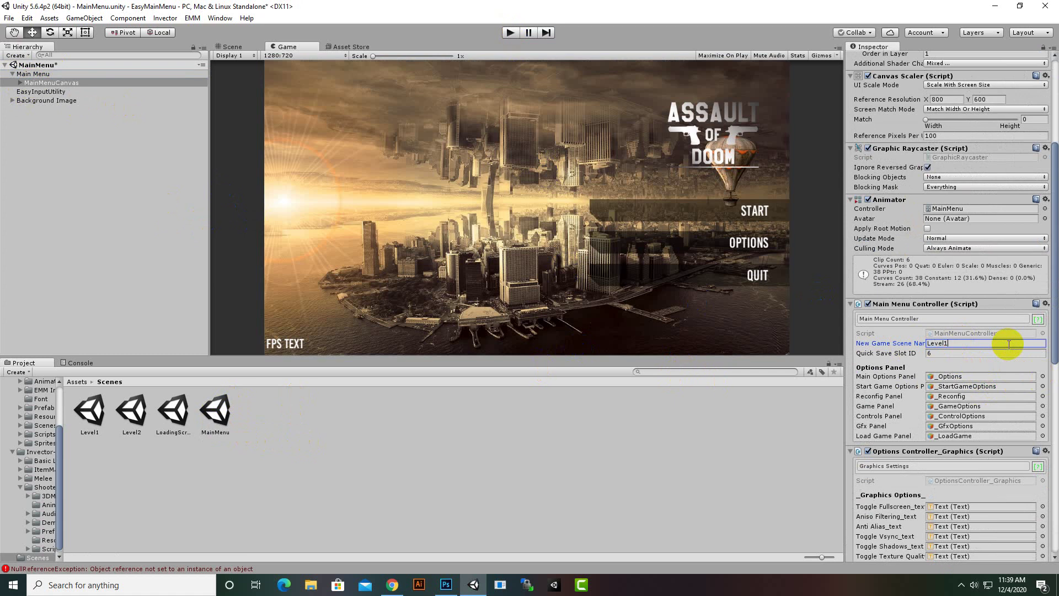
Step: In the Level Select Manager, set the GTA 5 item's Level To Load to Level1 and its Level Name to Level 1, and save the scene
scroll(958, 385, down, 6)
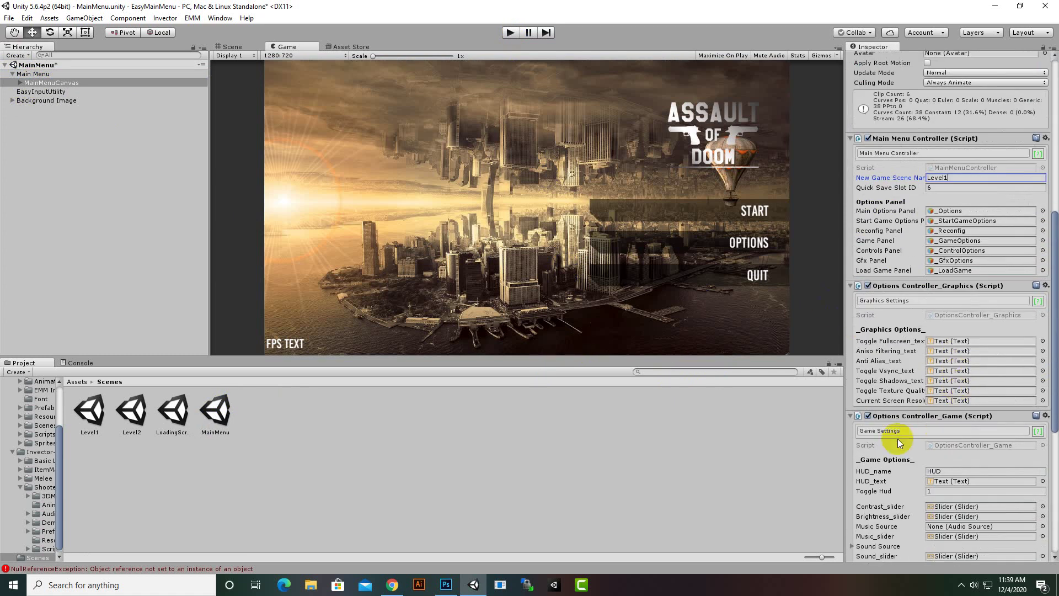
scroll(920, 438, down, 6)
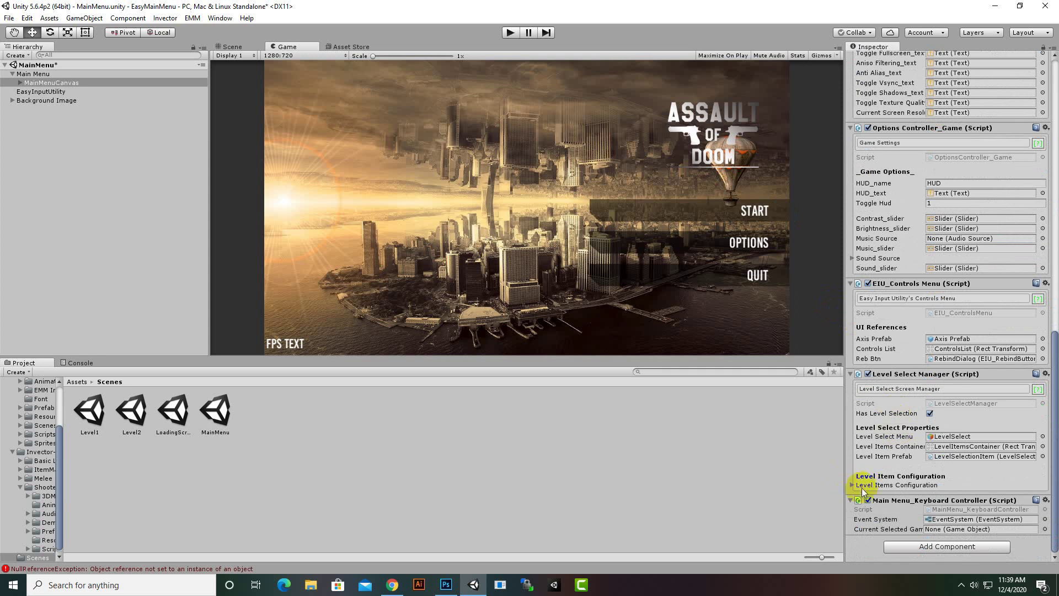
click(853, 485)
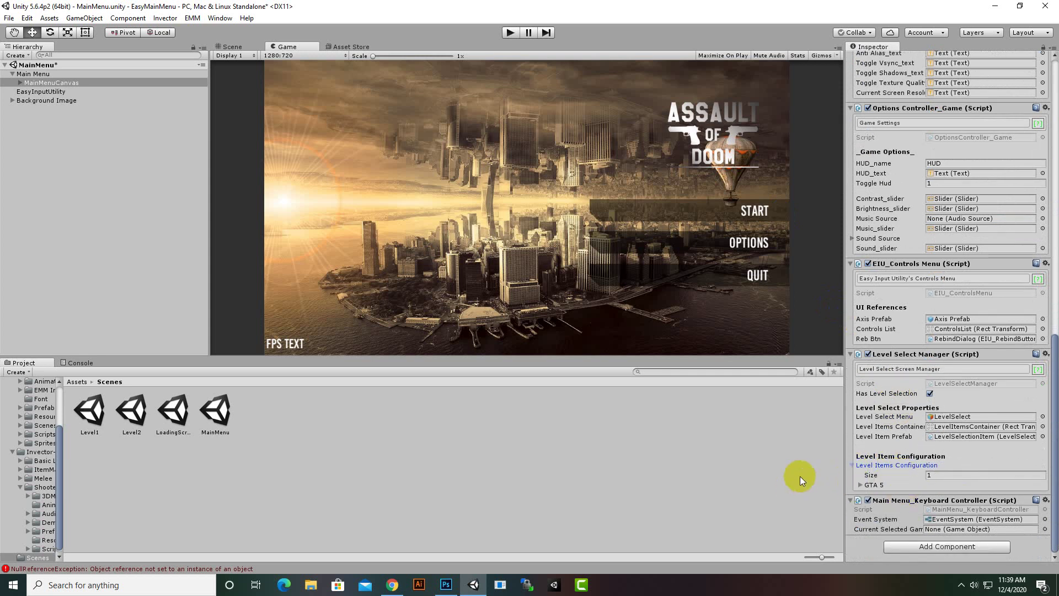
click(859, 486)
scroll(975, 482, down, 2)
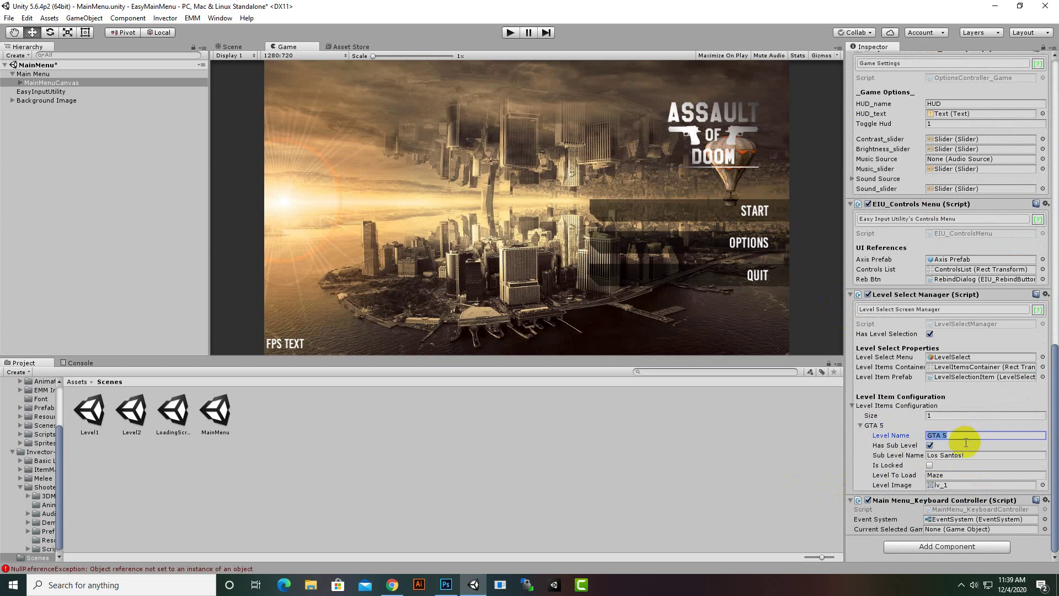
click(976, 475)
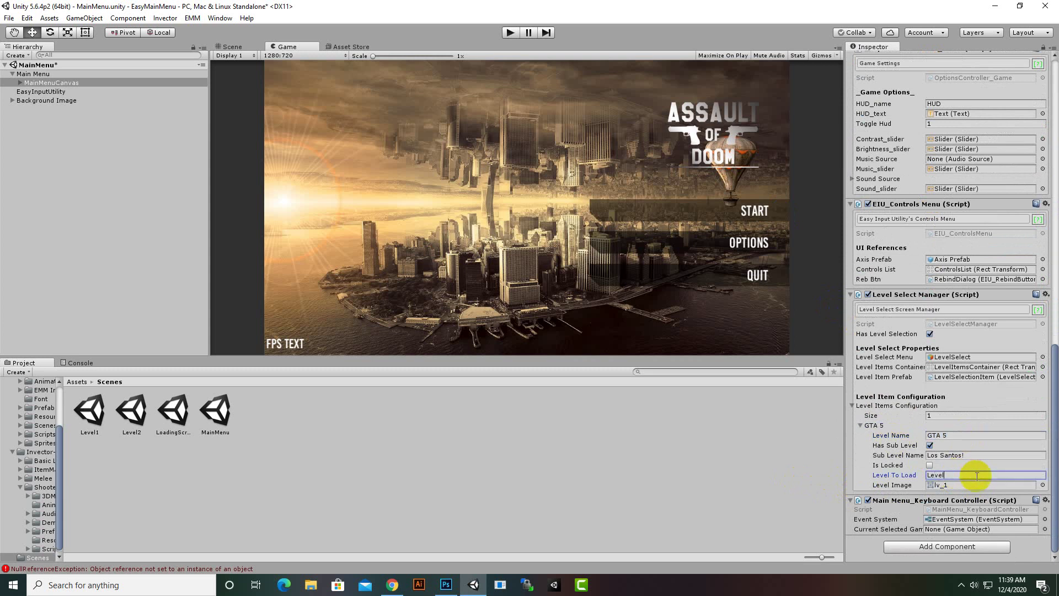
click(995, 437)
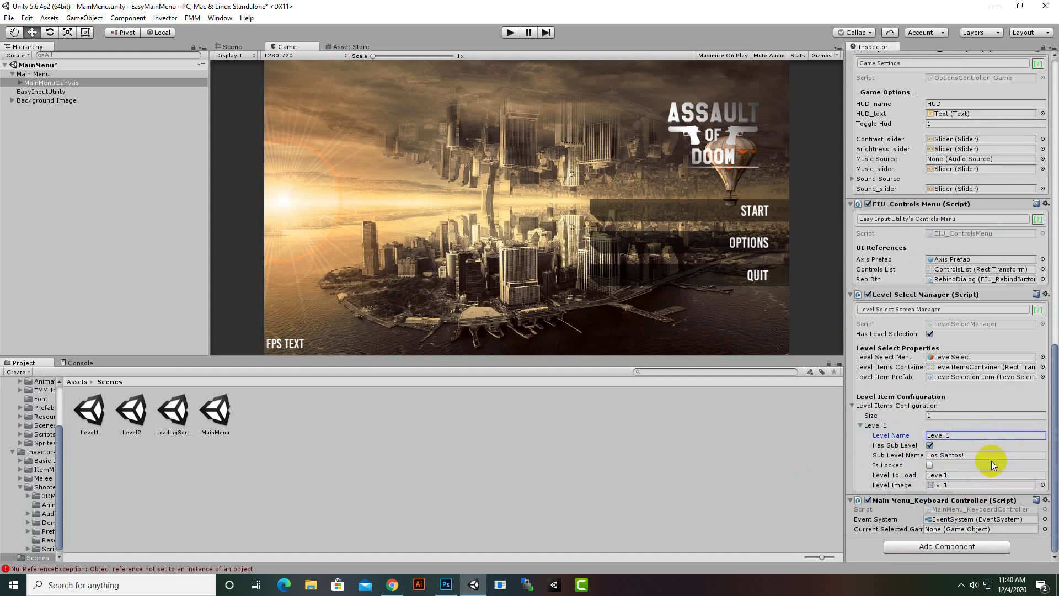
click(995, 455)
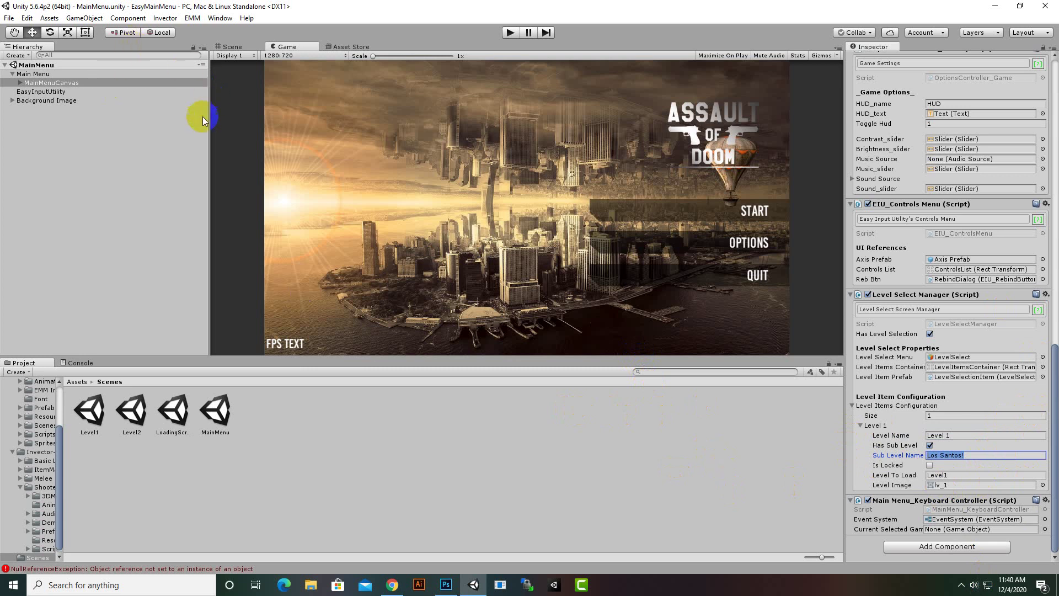
Step: Play-test the main menu by starting a game, choosing Level 1 in the level selection and continuing past the loading screen
click(510, 33)
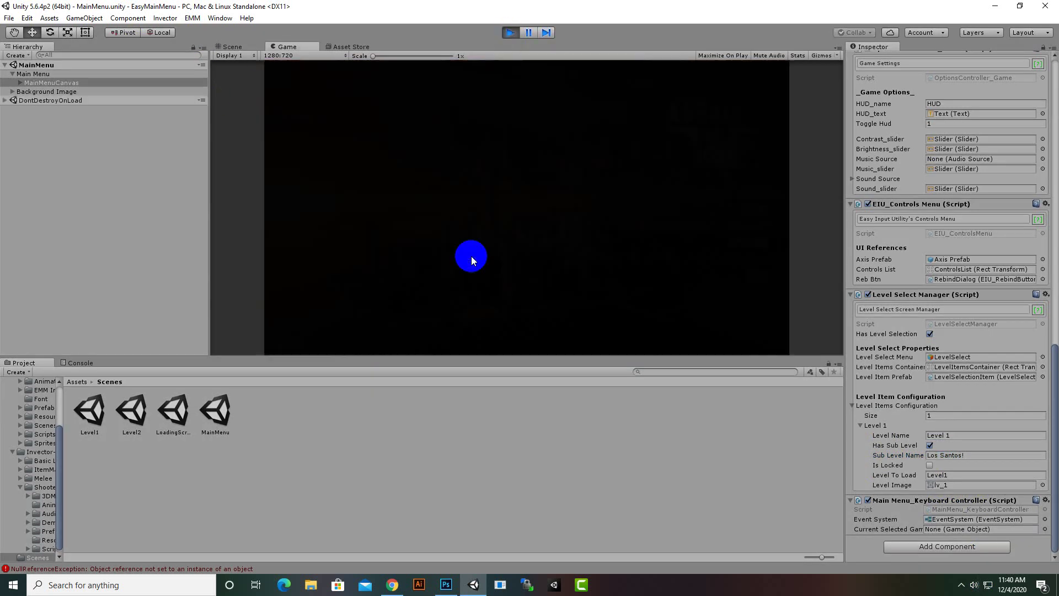
click(693, 214)
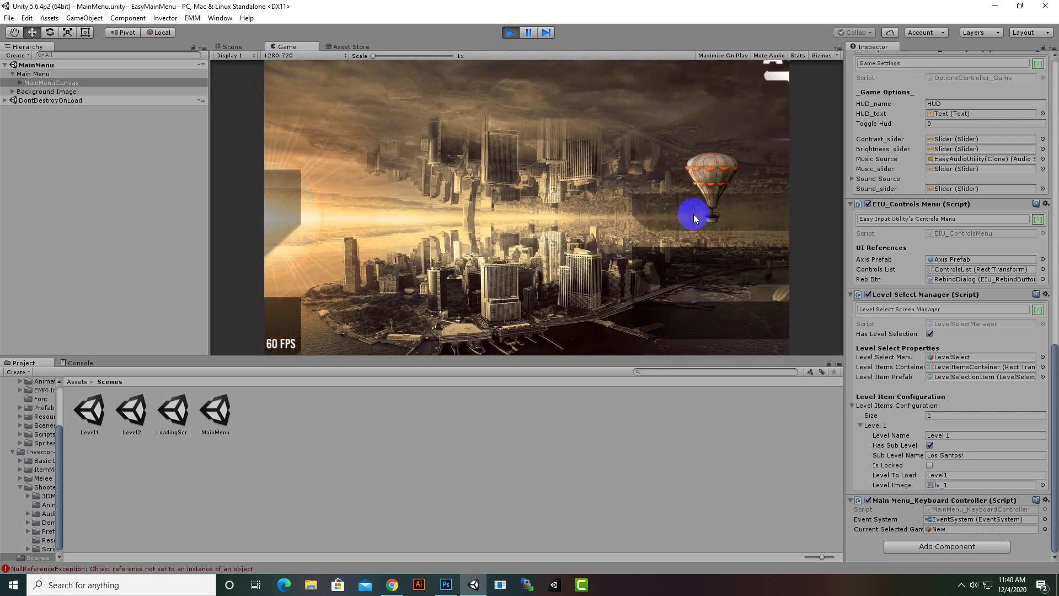
click(337, 210)
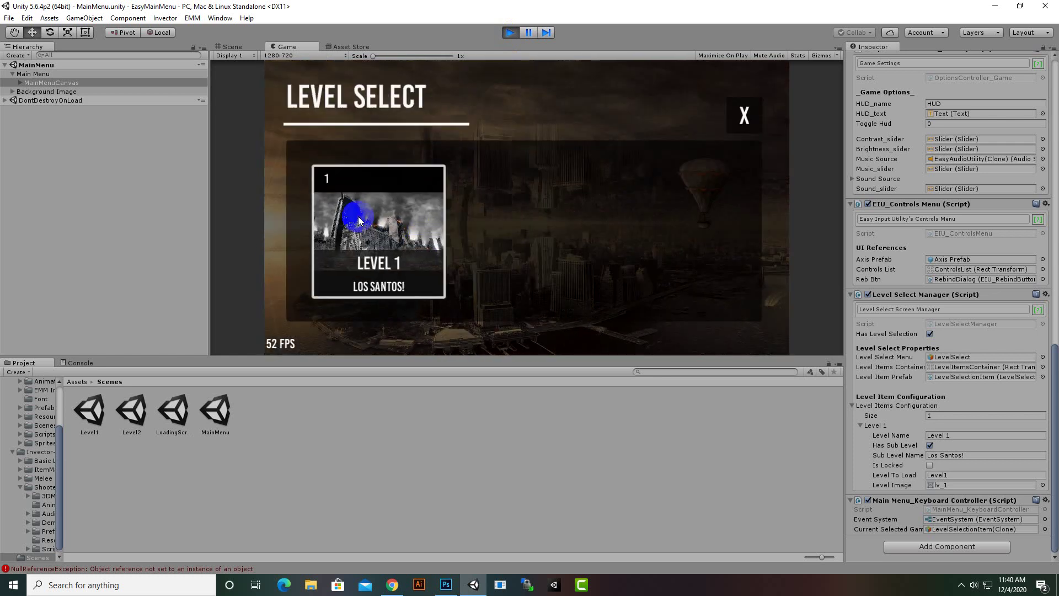
click(413, 220)
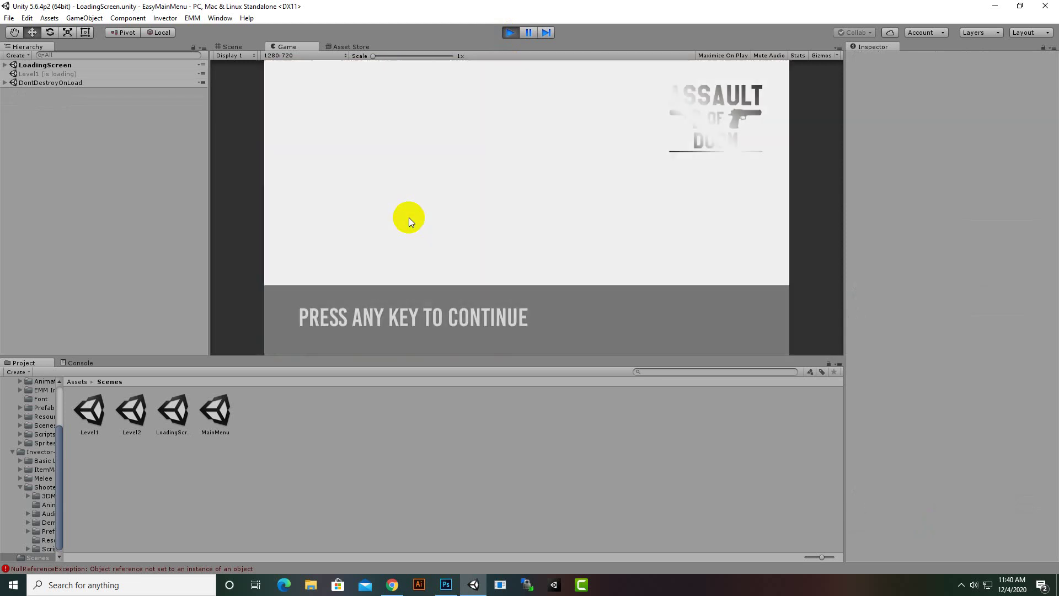
click(409, 218)
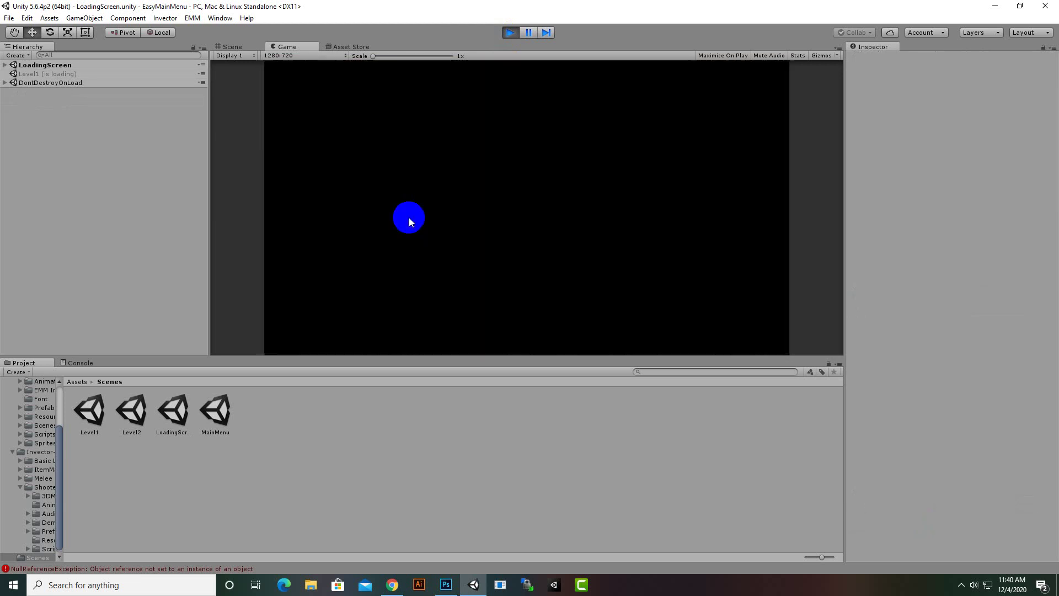
Step: Test the character in the running Level1 by moving, jumping and picking up the melee weapons, and stop playback
click(526, 197)
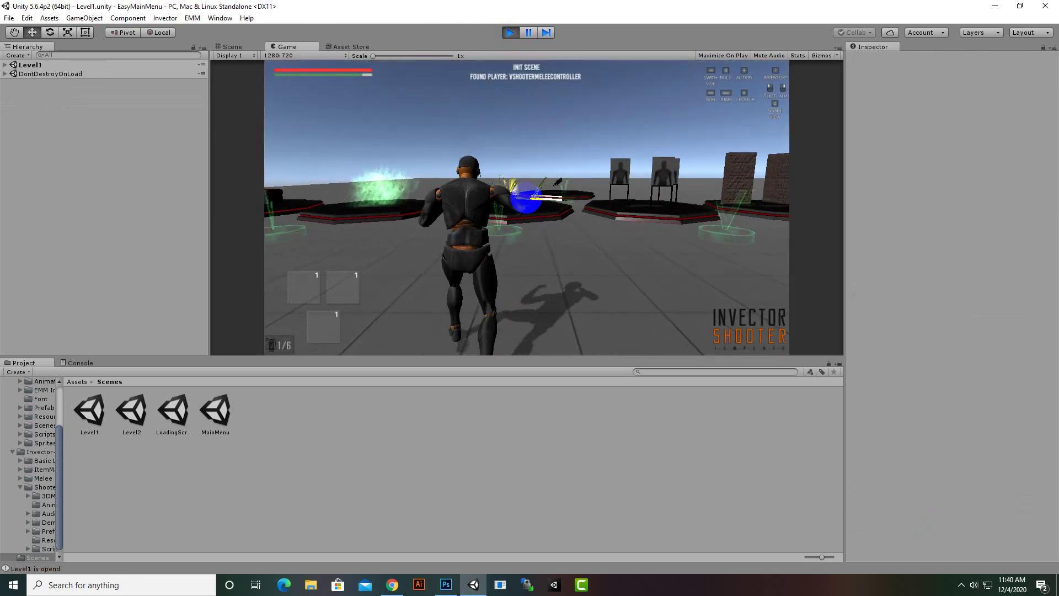
key(w)
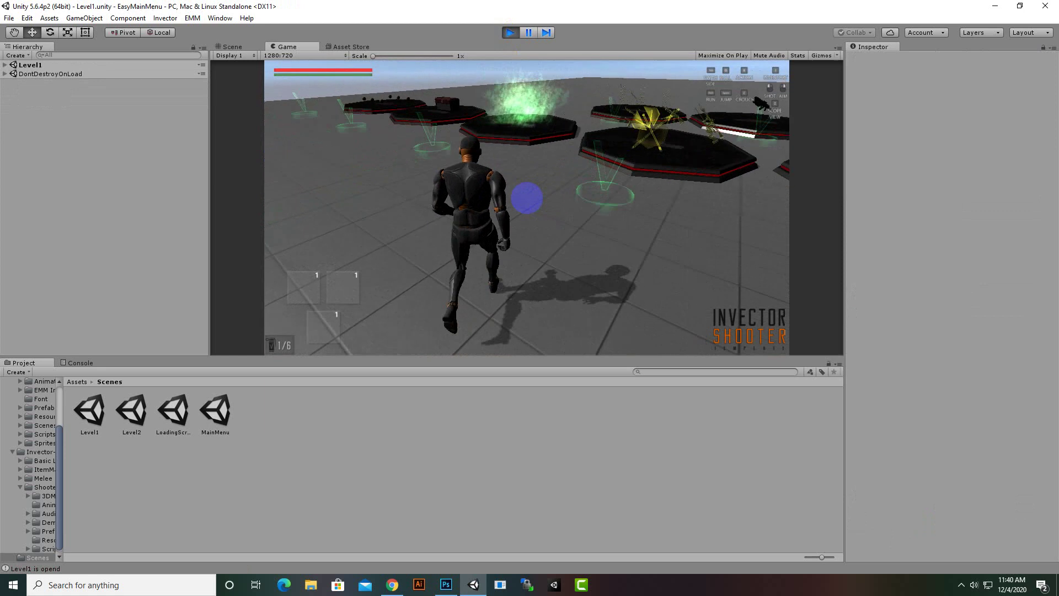
key(space)
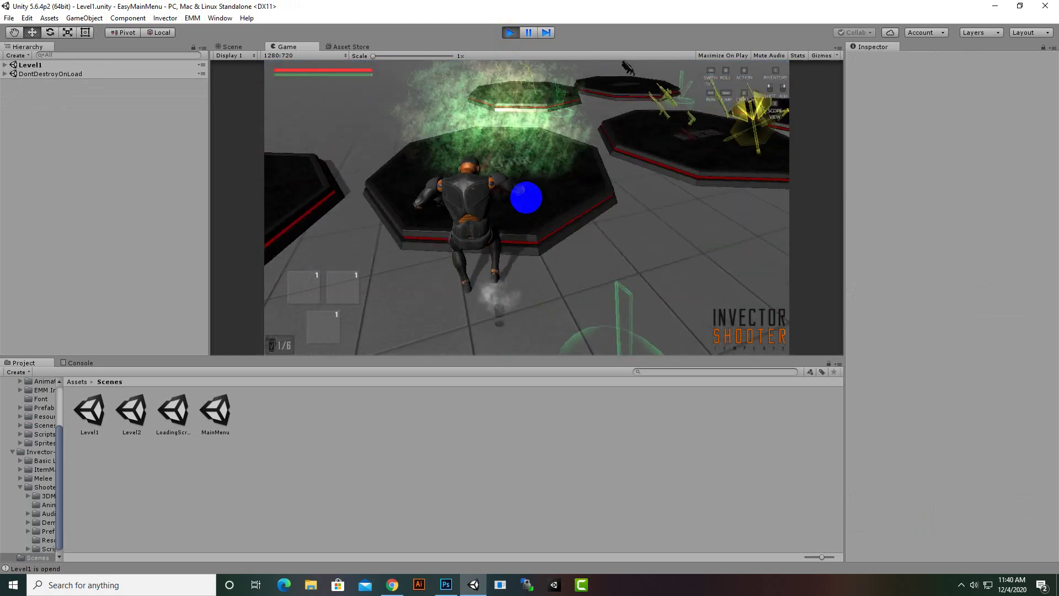
key(w)
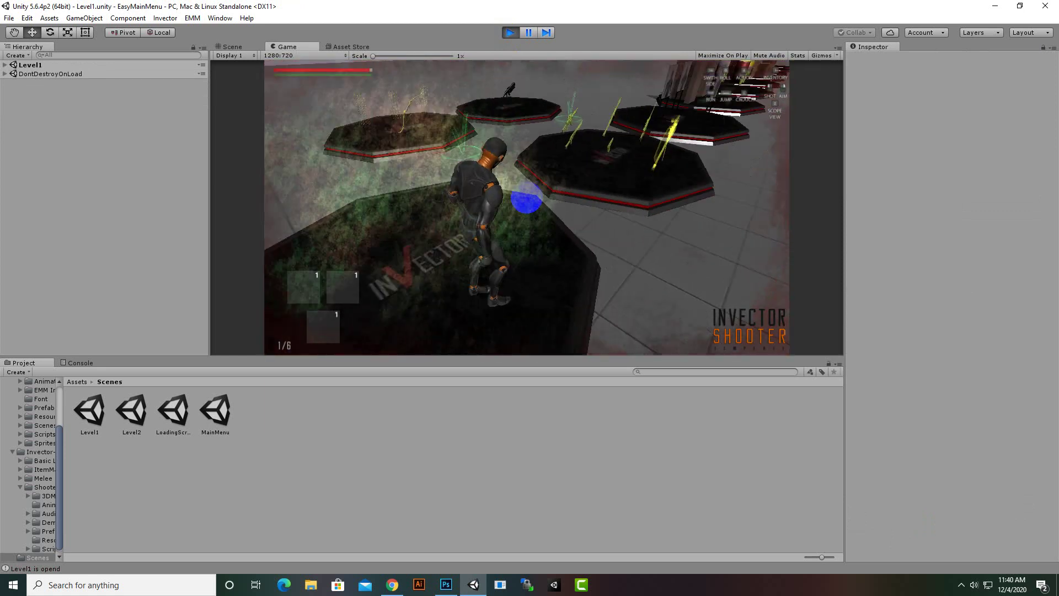
key(w)
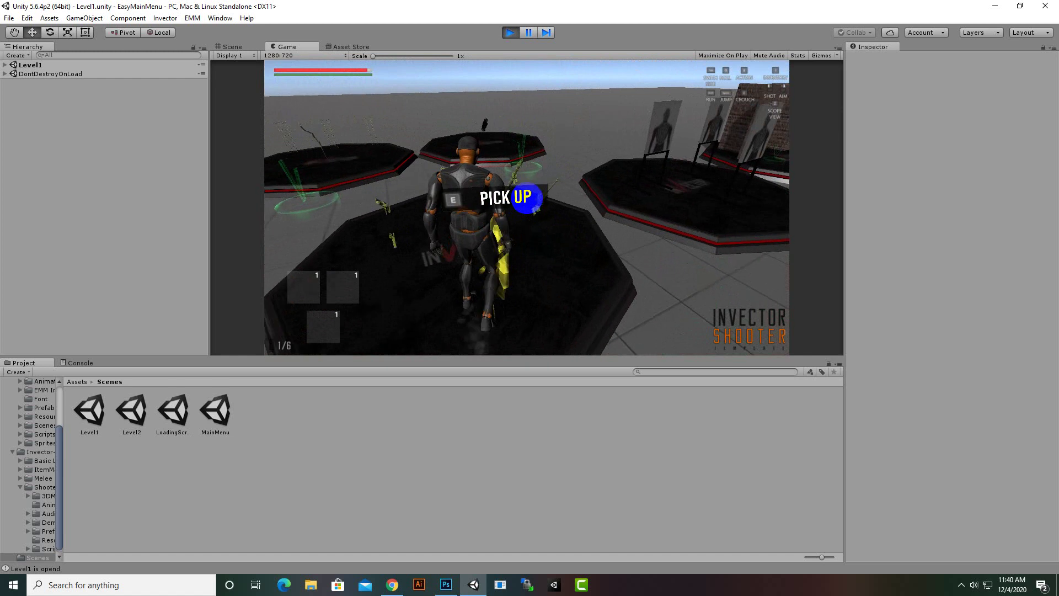
key(e)
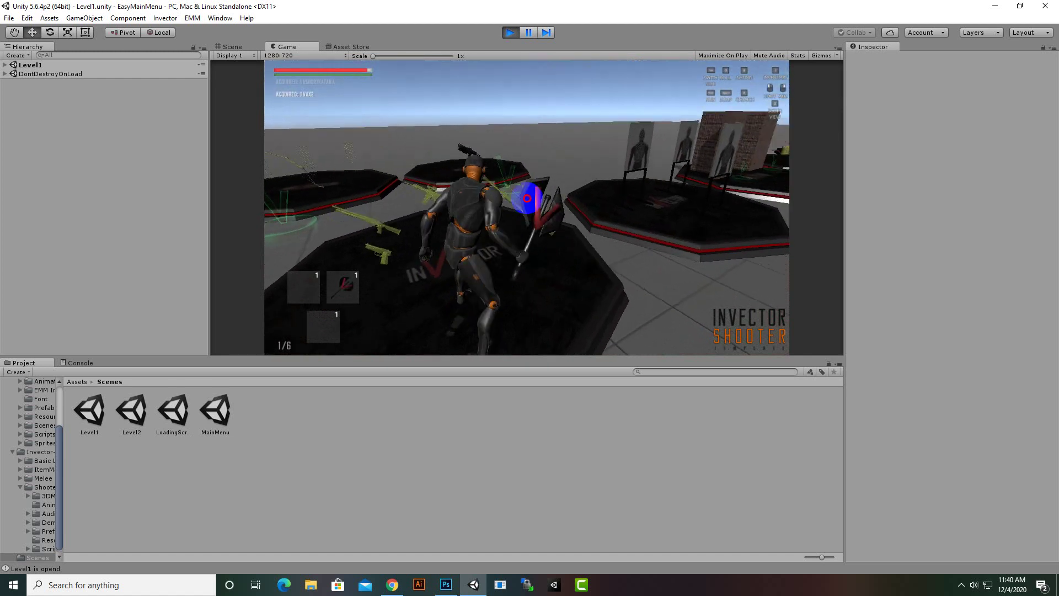
key(Escape)
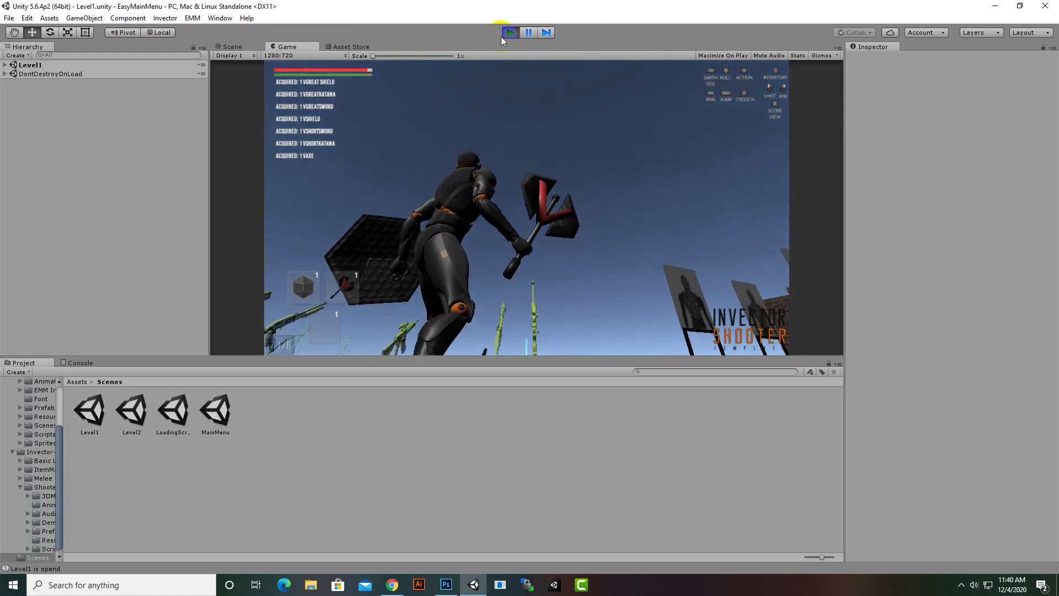
click(519, 35)
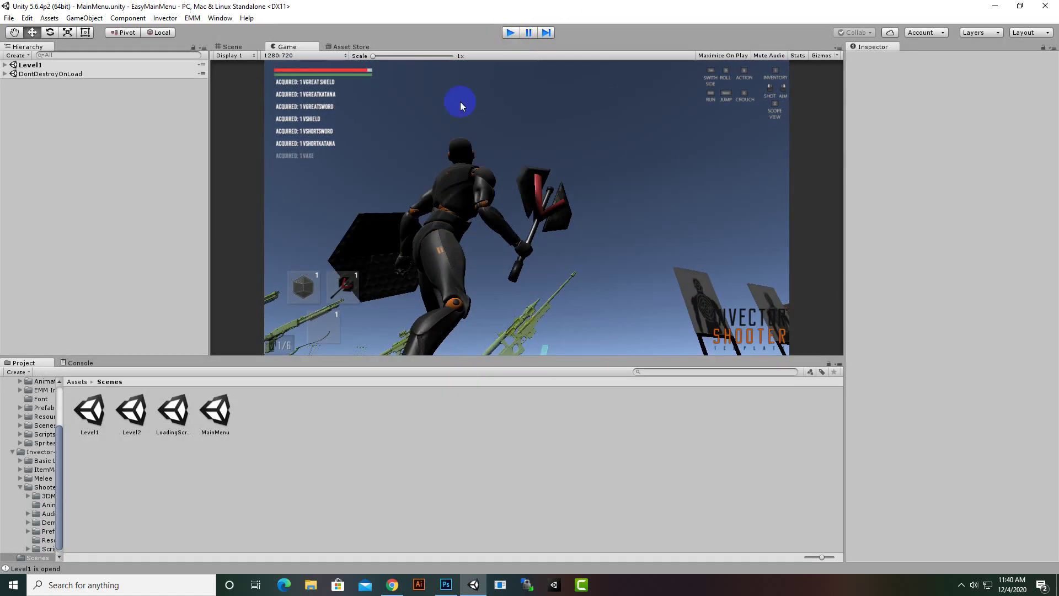
Step: Open the Level1 scene and add the EMM Gameplay UI to it
click(114, 408)
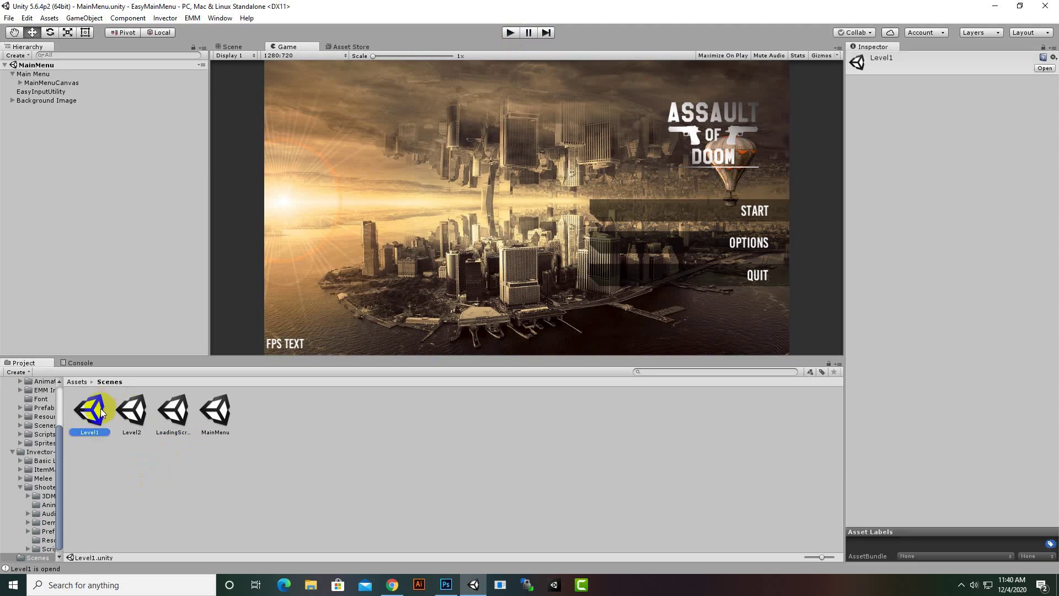
double_click(100, 409)
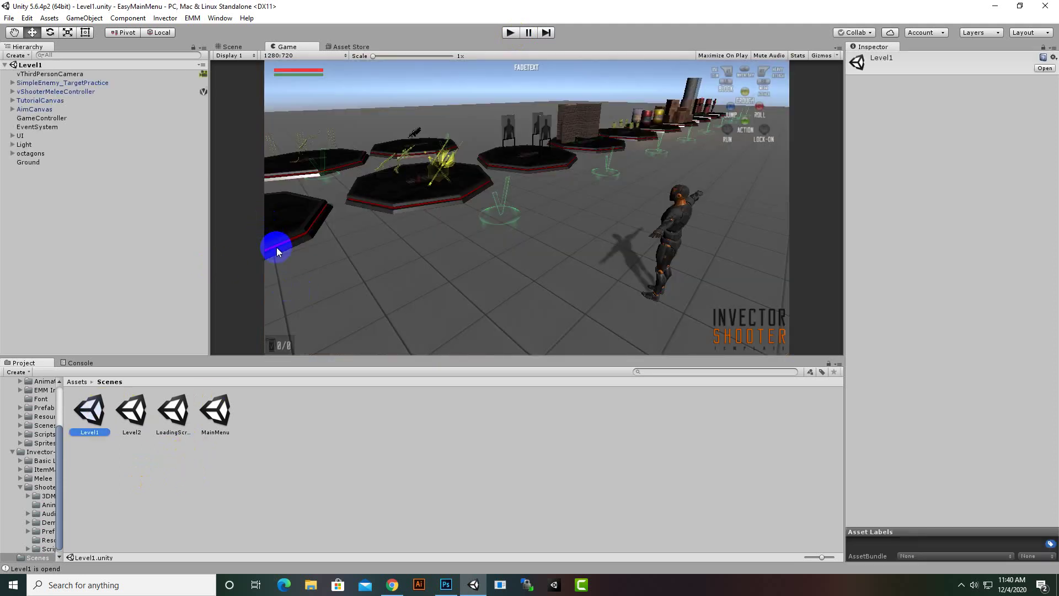
click(193, 19)
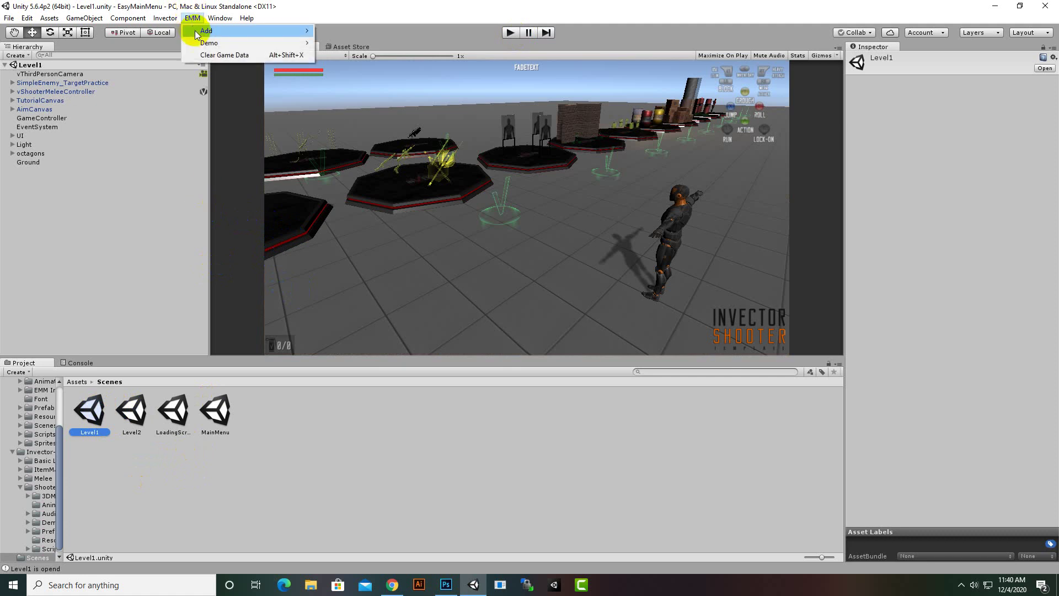
mouse_move(190, 31)
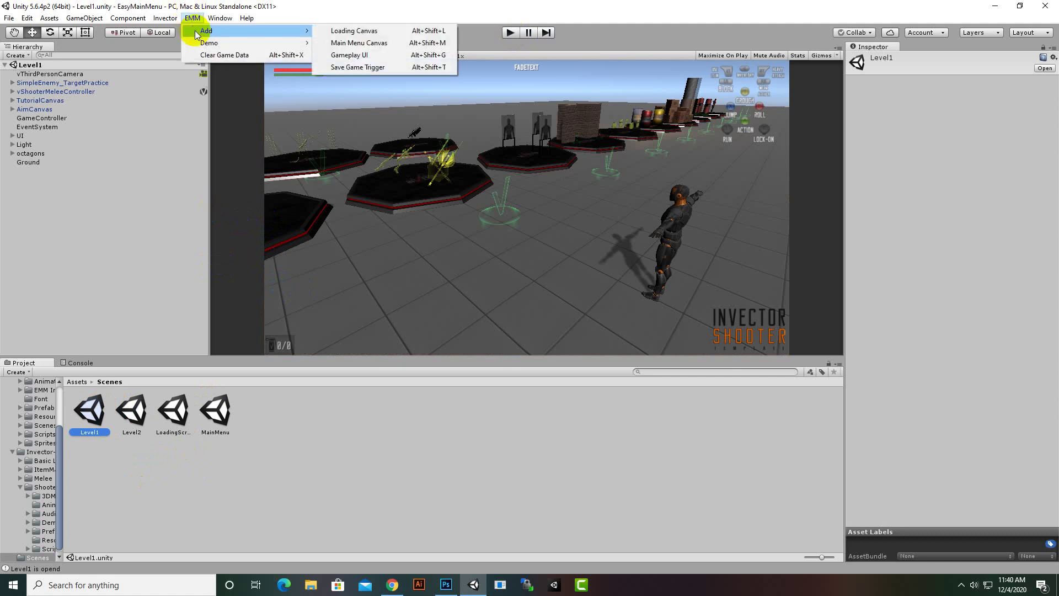
click(347, 55)
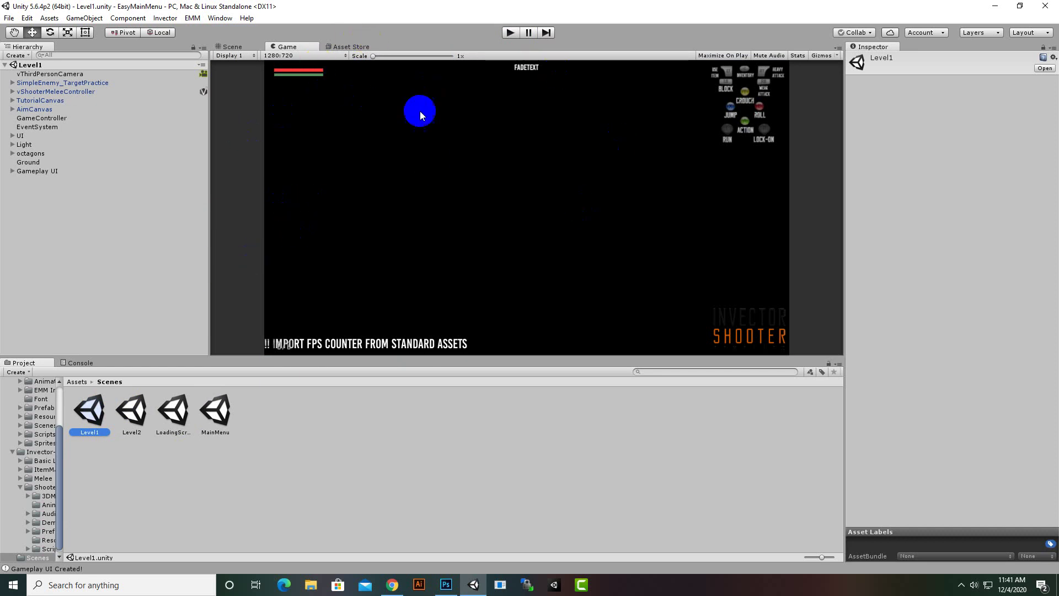
Step: Play-test Level1 by pausing and resuming the game with its pause menu, and stop playback
click(509, 33)
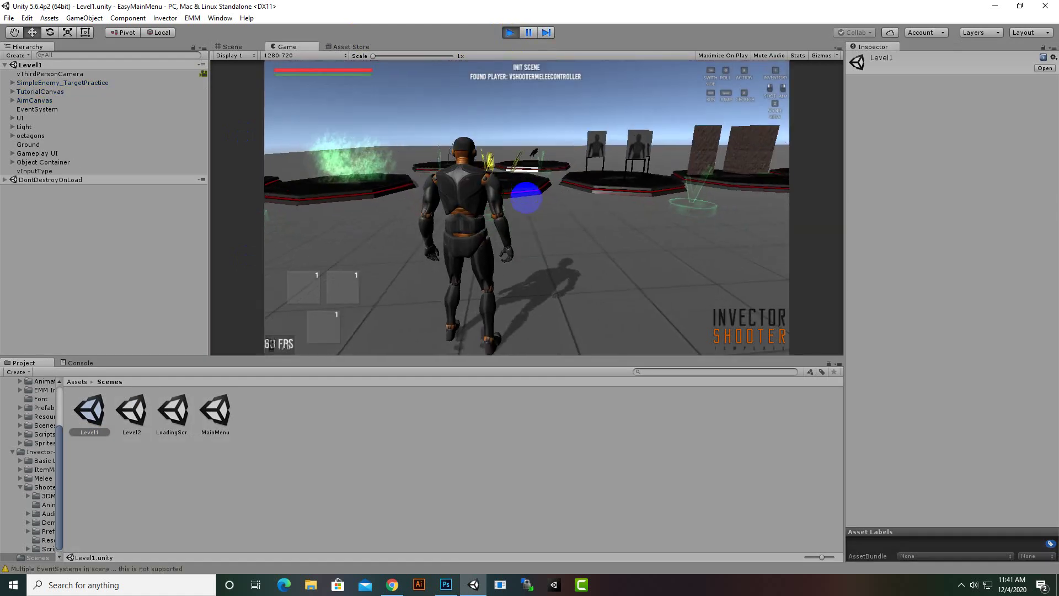
key(Escape)
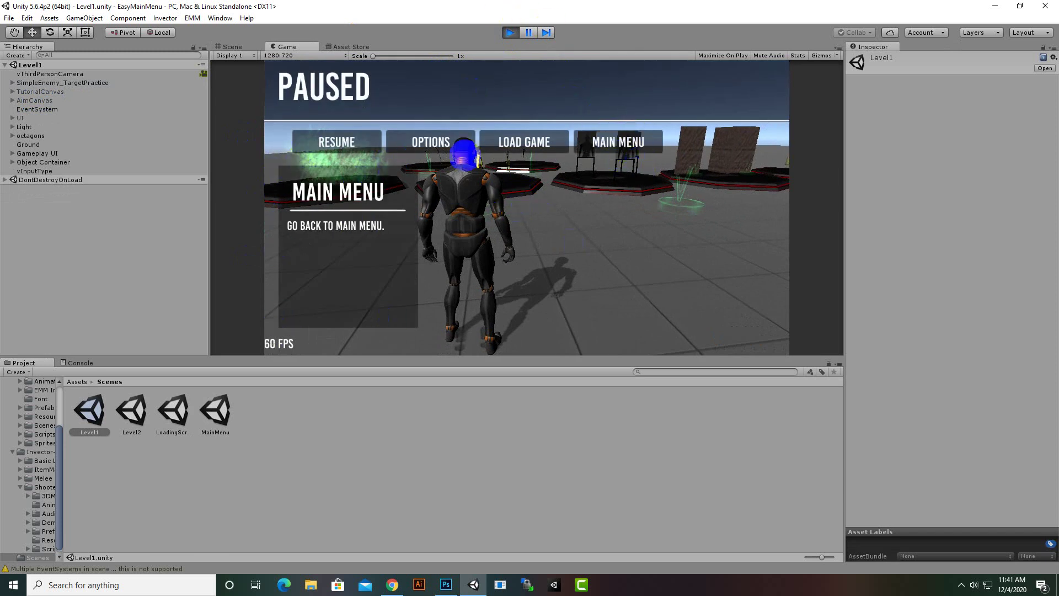
key(Escape)
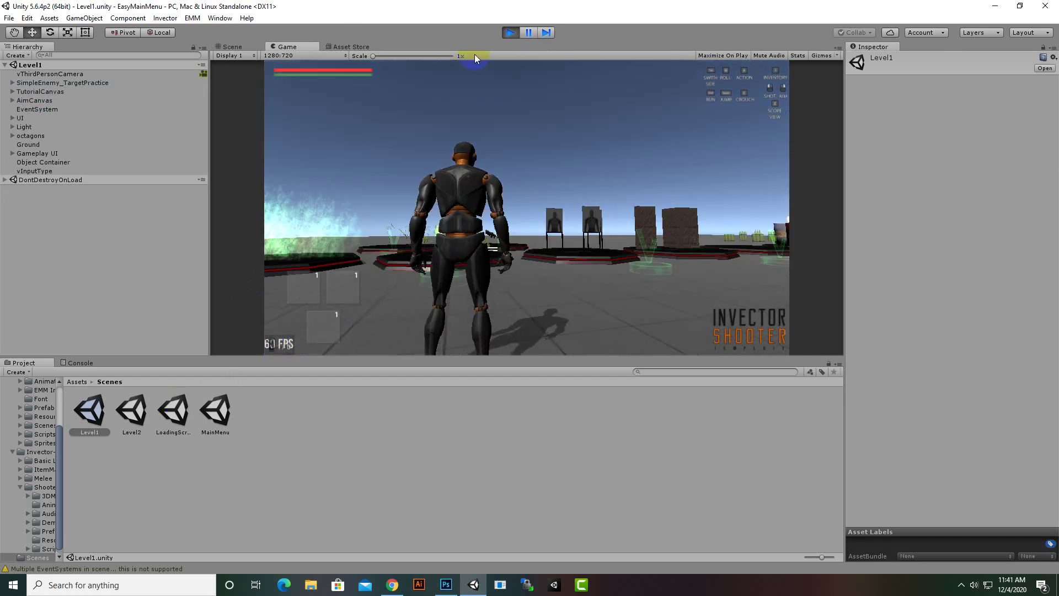
click(511, 32)
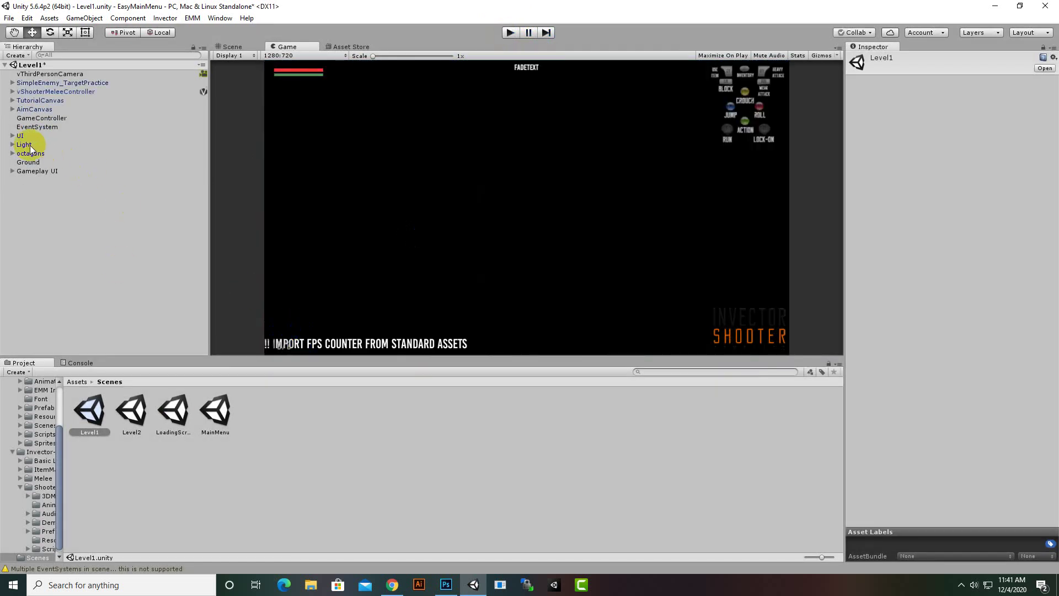
Step: Deactivate the FPS text object under the Fader of the Gameplay UI
click(12, 135)
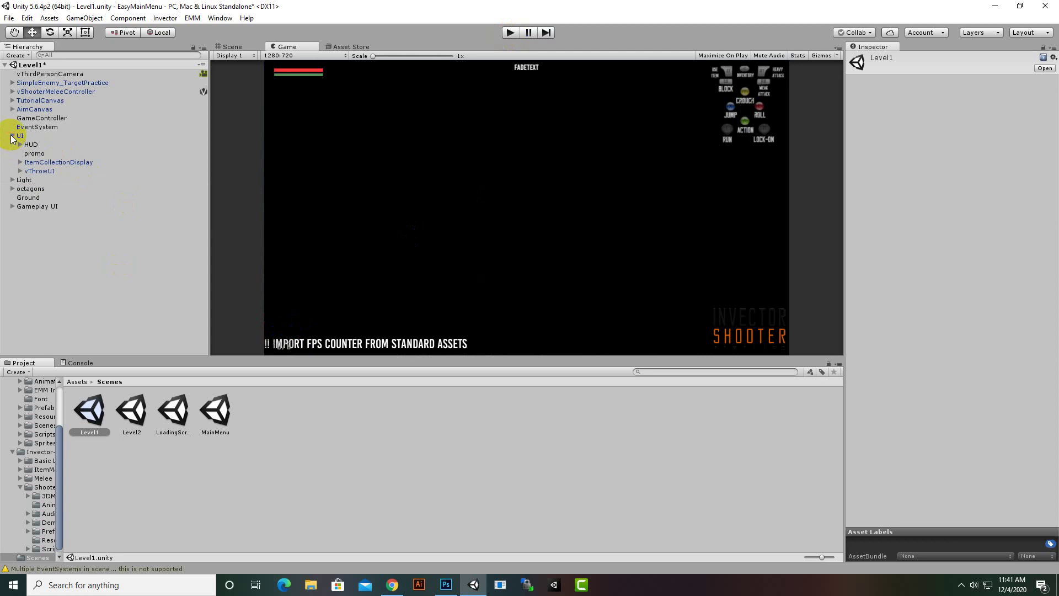
click(12, 135)
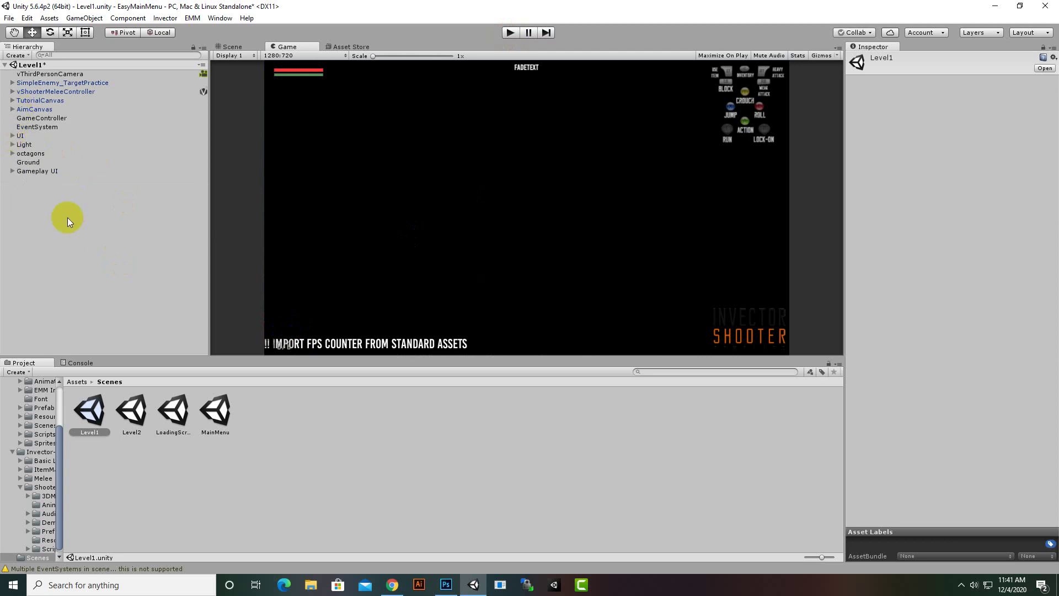
click(12, 171)
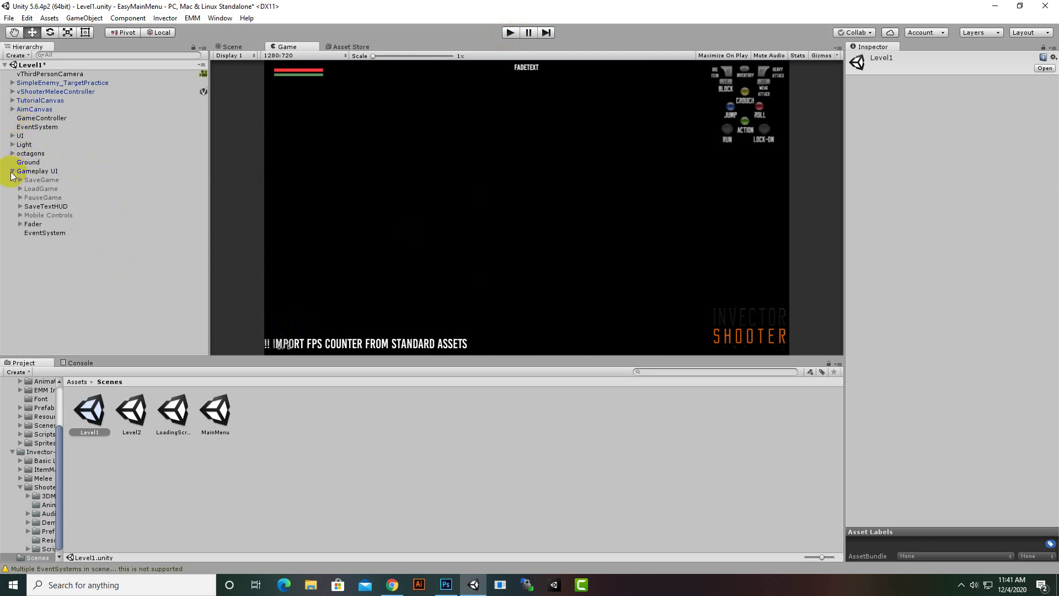
click(19, 224)
click(37, 242)
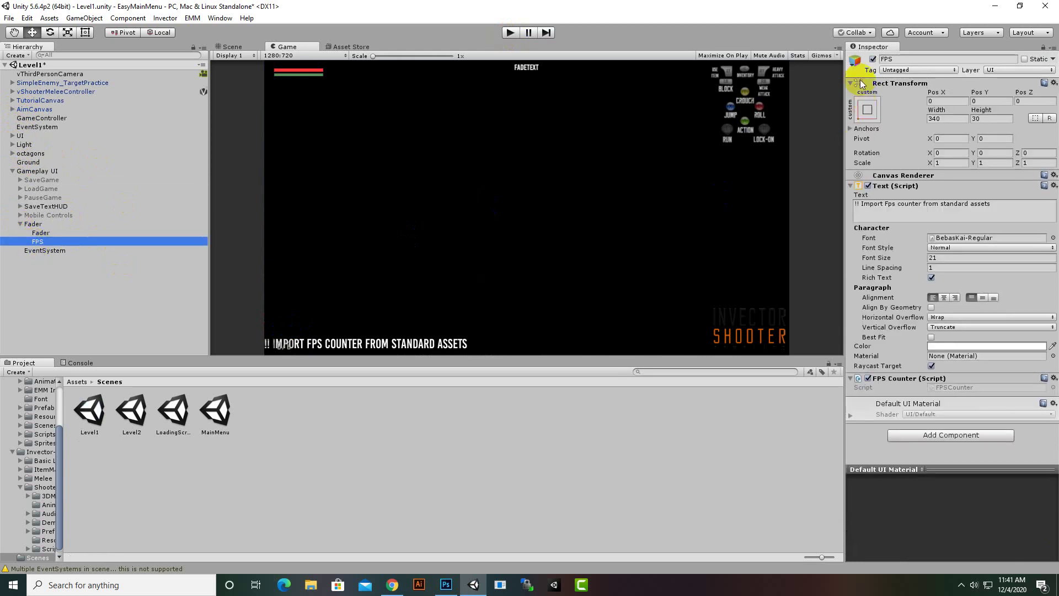
click(872, 59)
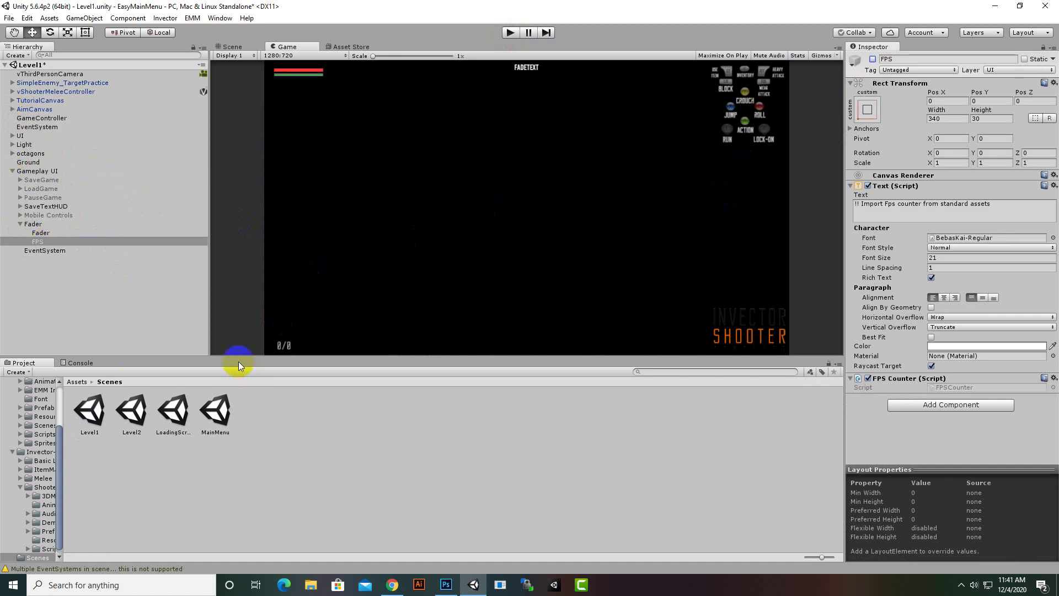
click(36, 171)
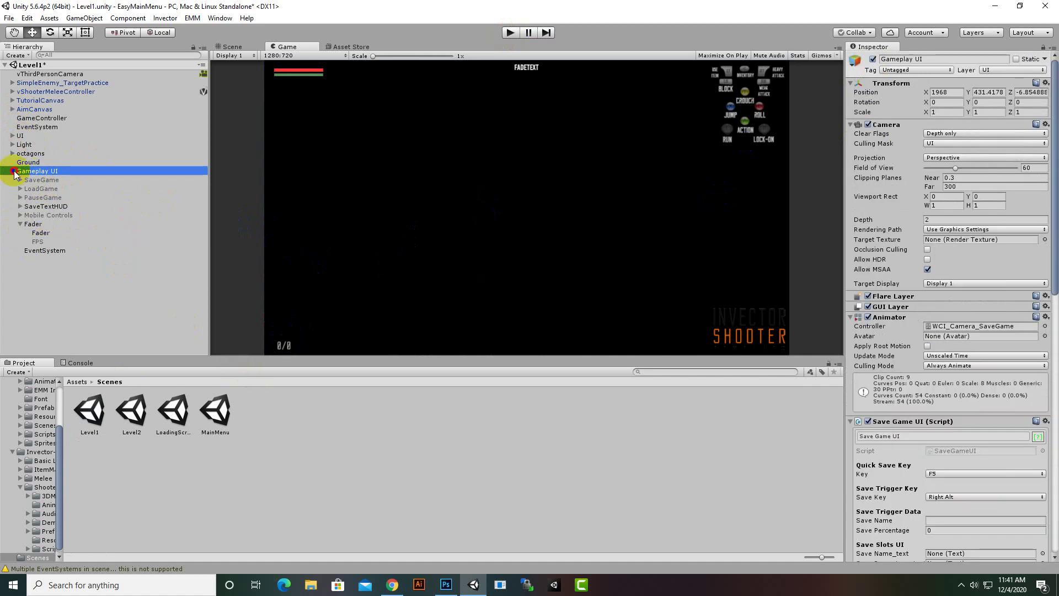
click(12, 171)
click(455, 158)
Step: Move the vShooterMeleeController character across the ground in the Scene view to beside the nearest end of the octagon row, and deselect it
click(237, 48)
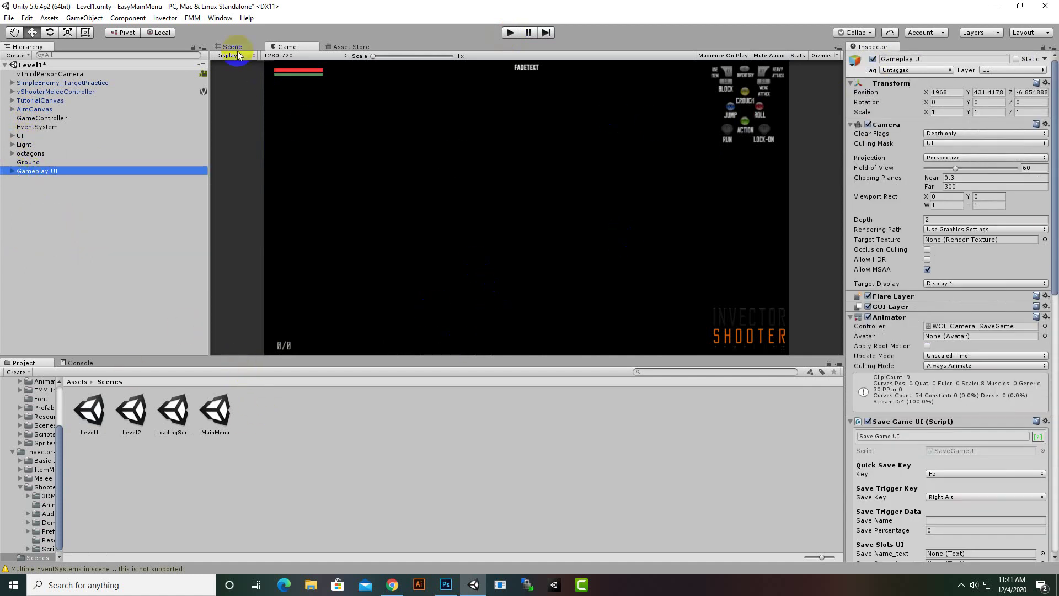
scroll(501, 242, up, 20)
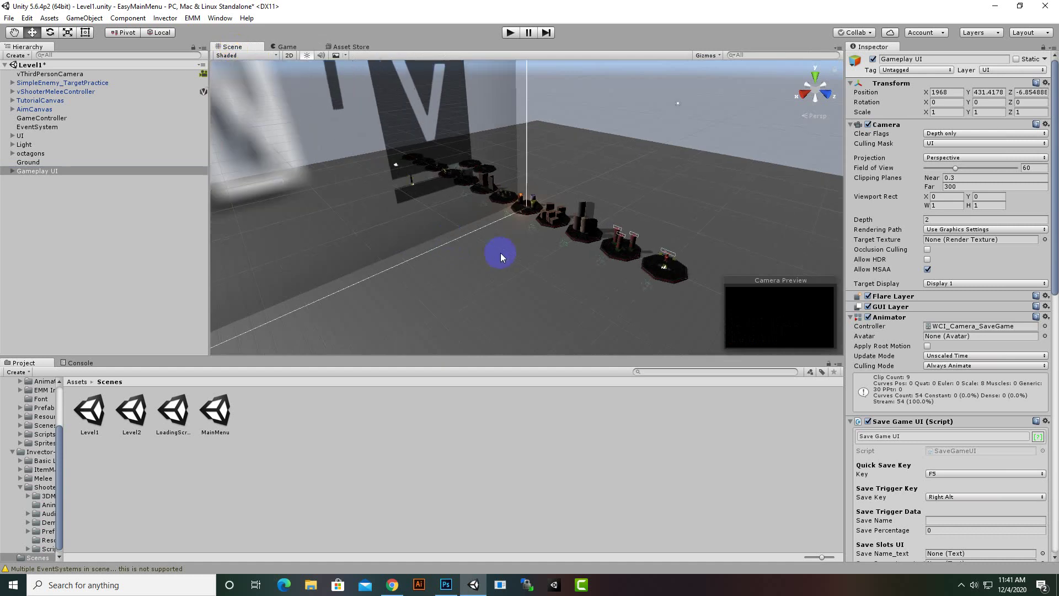
alt+drag(501, 241, 206, 306)
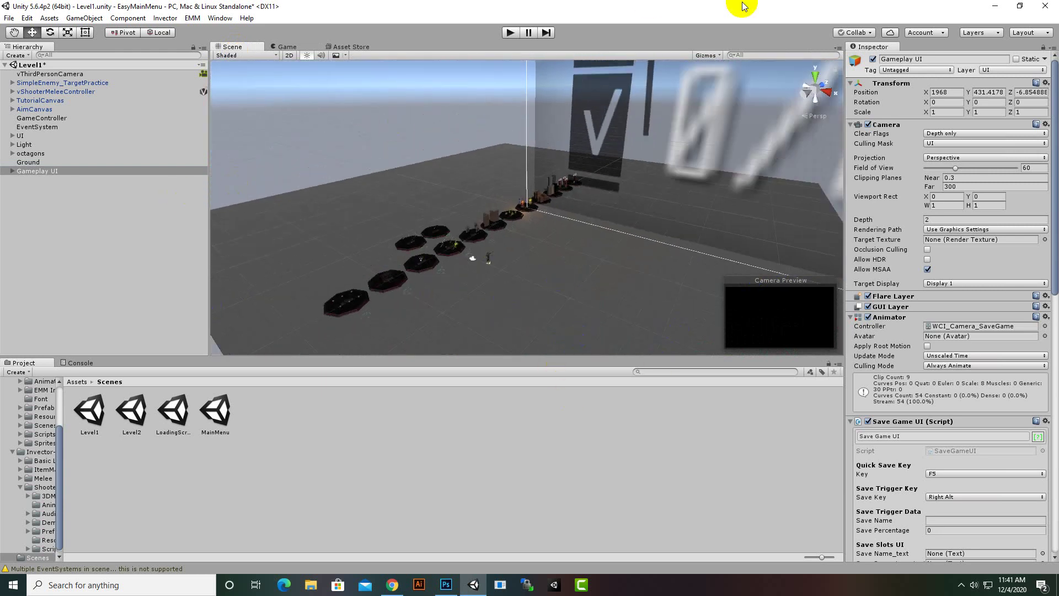
alt+drag(714, 210, 552, 236)
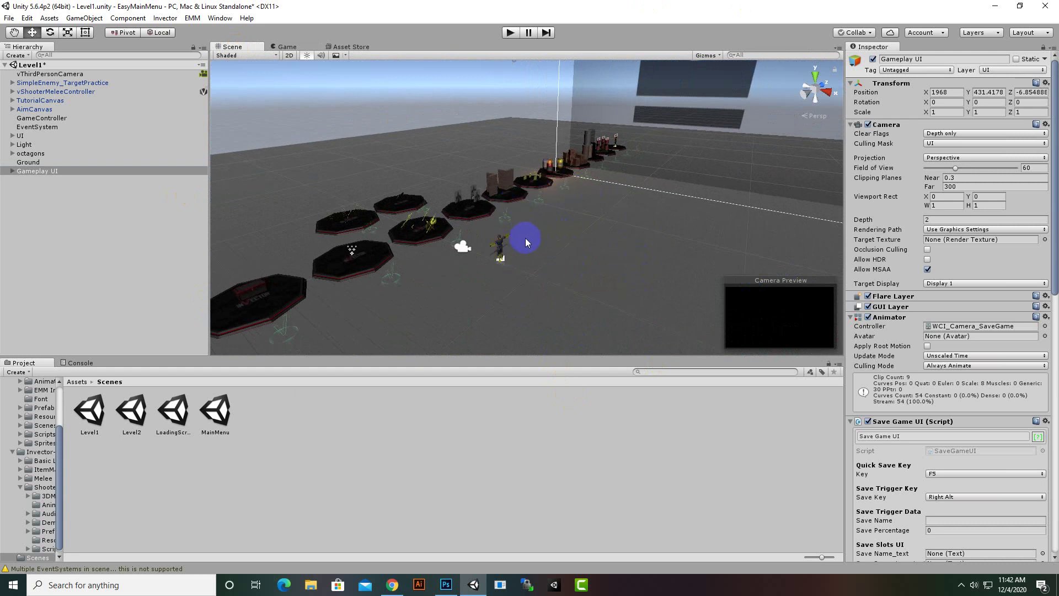
alt+drag(730, 264, 519, 232)
click(532, 217)
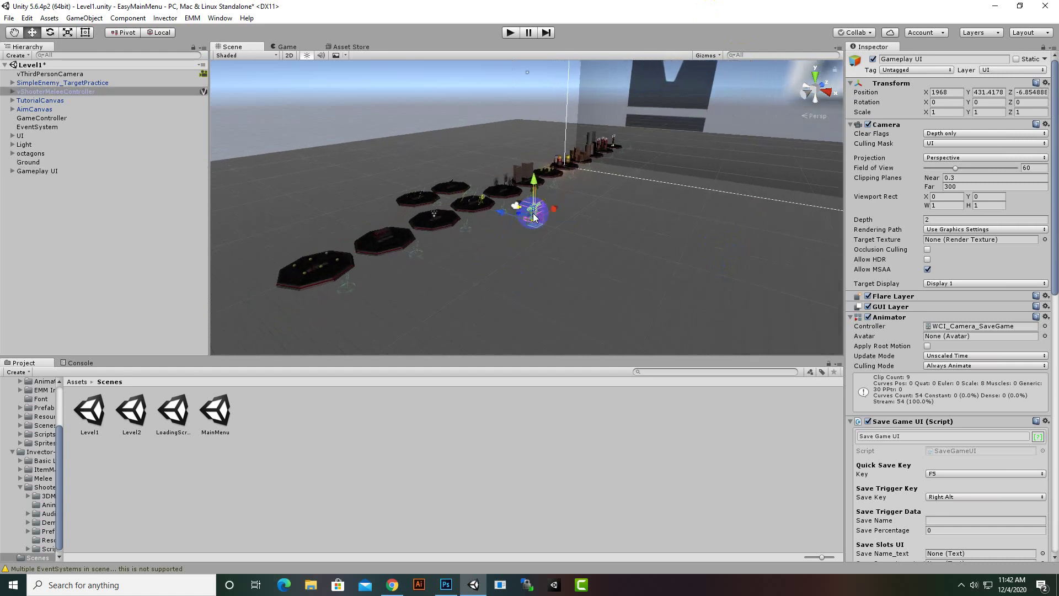
drag(552, 208, 399, 294)
click(316, 330)
click(518, 293)
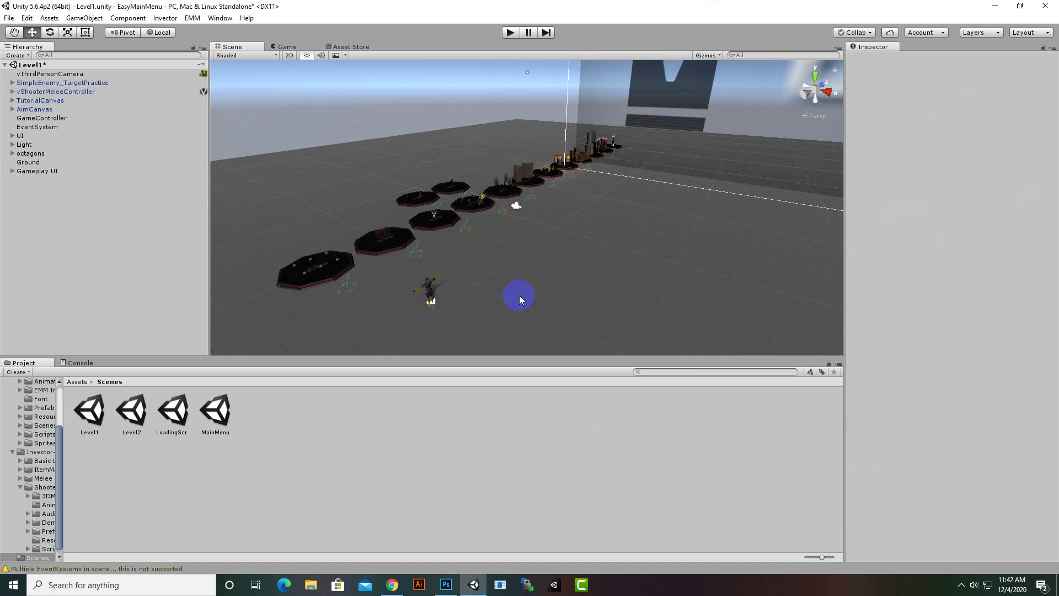
Step: Add an EMM Save Game Trigger to the Level1 scene
click(192, 18)
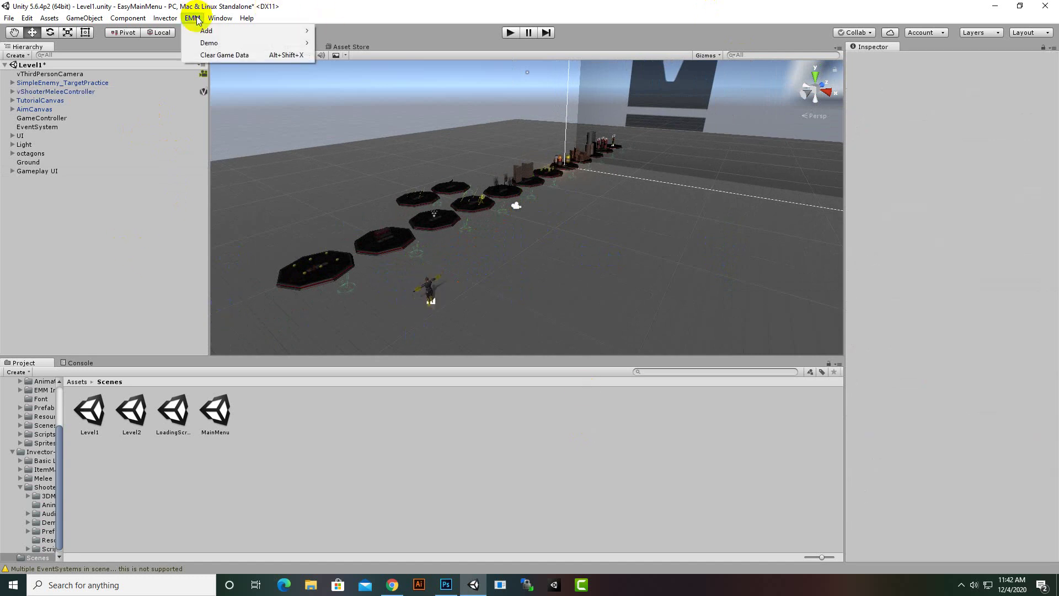
mouse_move(208, 31)
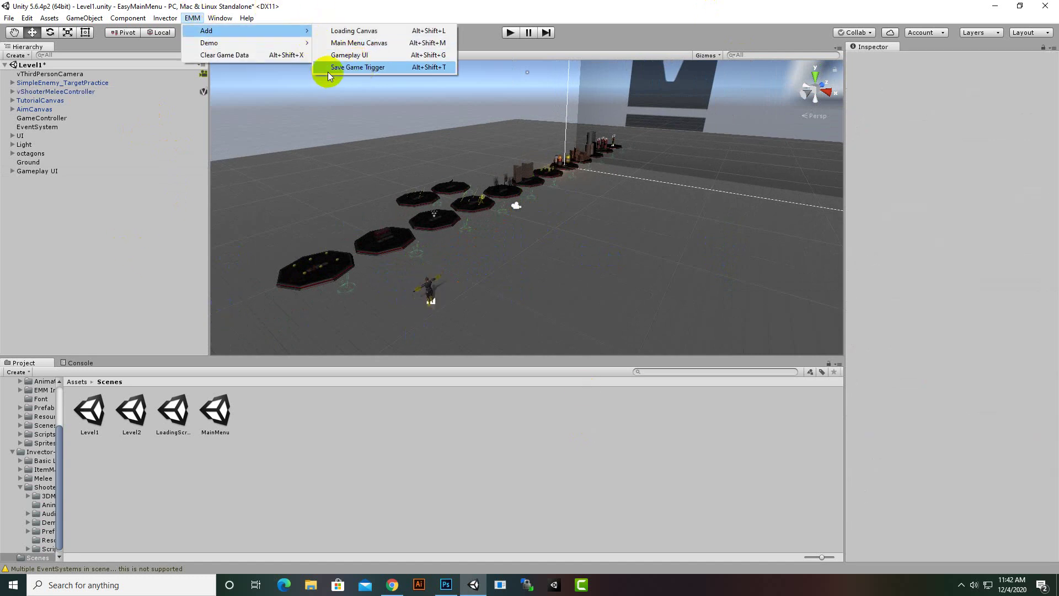
click(355, 68)
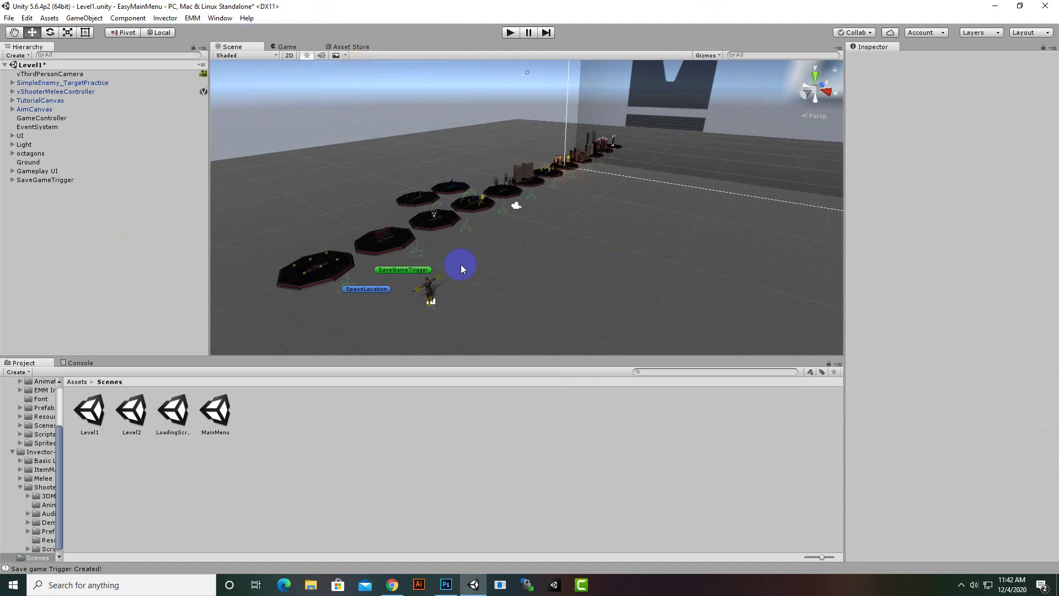
Step: Move the SaveGameTrigger object onto the ground area, at about X 24.3, Y 0.8, Z -12.7
scroll(461, 264, down, 5)
scroll(467, 255, down, 5)
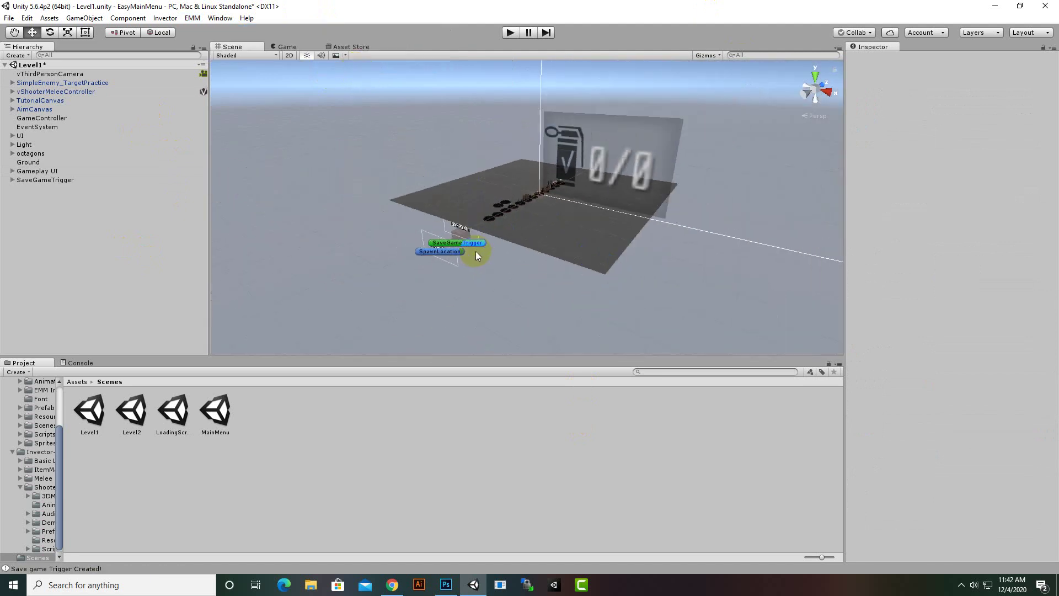
alt+drag(479, 267, 572, 222)
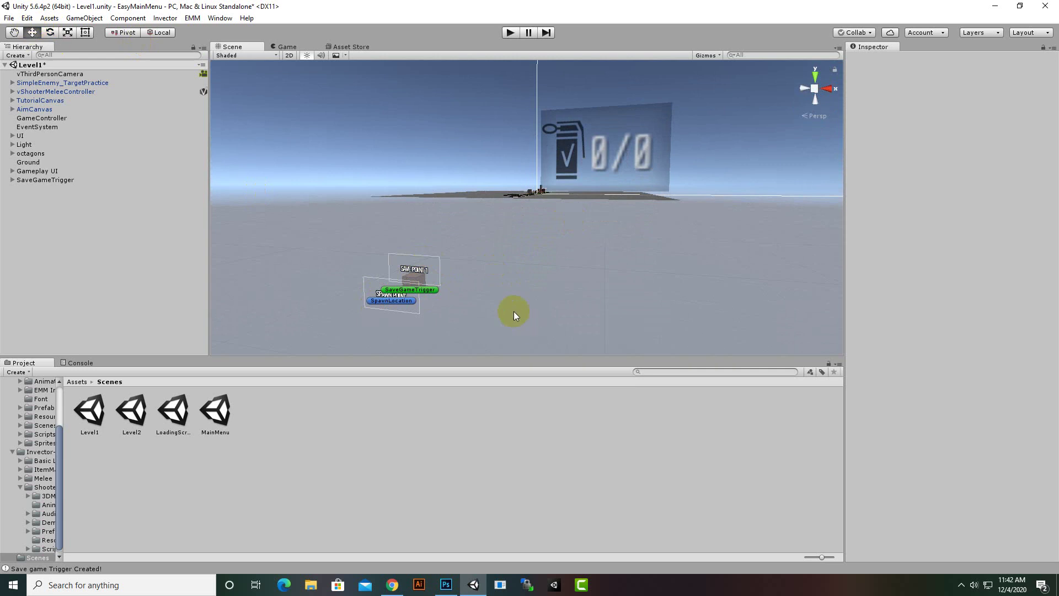
scroll(514, 310, down, 5)
alt+drag(572, 260, 449, 353)
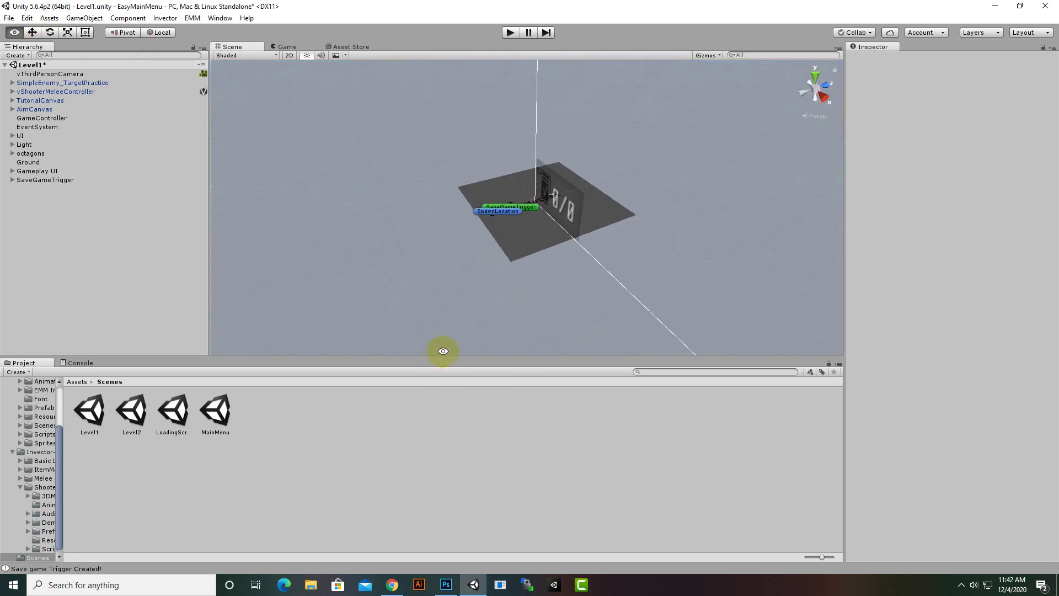
click(60, 181)
drag(526, 187, 557, 220)
alt+drag(397, 290, 634, 251)
scroll(612, 226, up, 6)
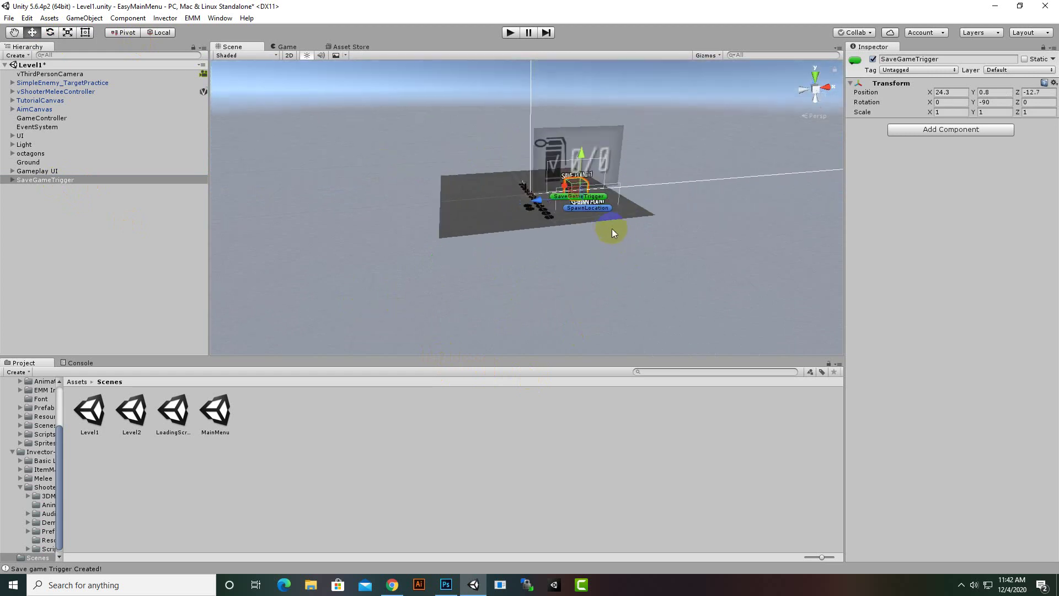
middle_drag(614, 223, 596, 276)
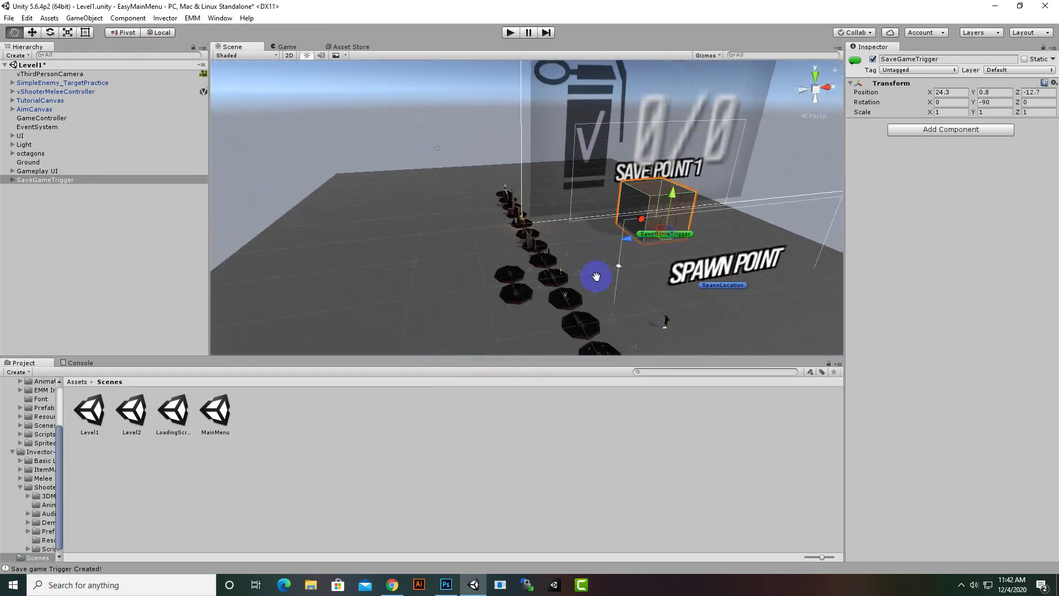
Step: Reposition the SaveGameTrigger beside the octagon row, at about X 9.3, Y 0.94, Z 6
drag(632, 244, 741, 296)
scroll(567, 264, down, 3)
scroll(526, 250, up, 3)
drag(533, 209, 442, 222)
alt+drag(687, 336, 567, 303)
mouse_move(562, 221)
mouse_down()
mouse_move(558, 230)
mouse_move(568, 187)
mouse_move(578, 227)
mouse_up()
scroll(567, 276, down, 4)
right_drag(409, 320, 629, 260)
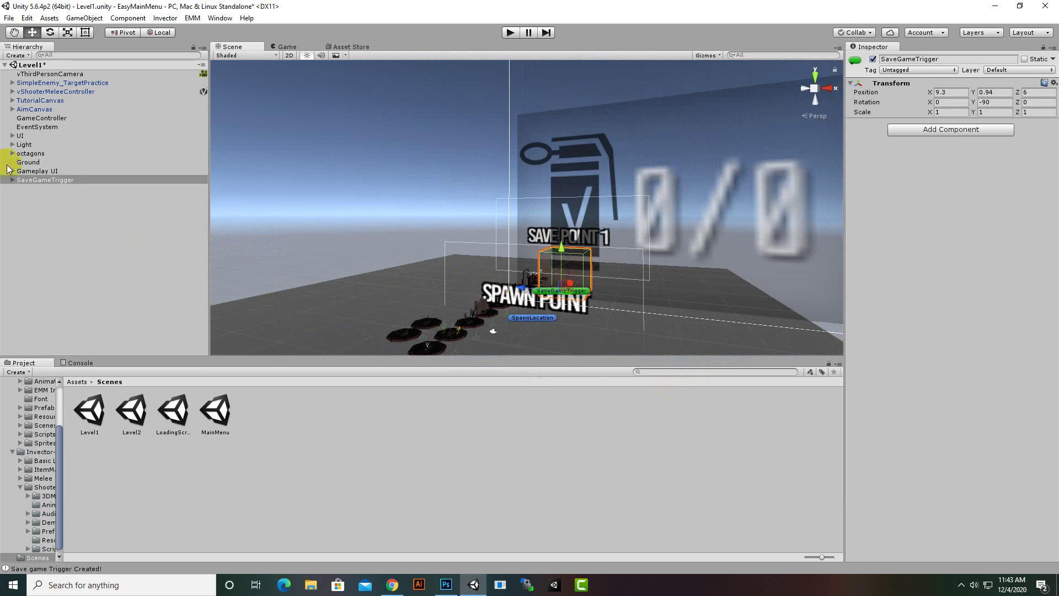
Step: Expand the SaveGameTrigger hierarchy and open the text of its save point label for editing
right_click(42, 180)
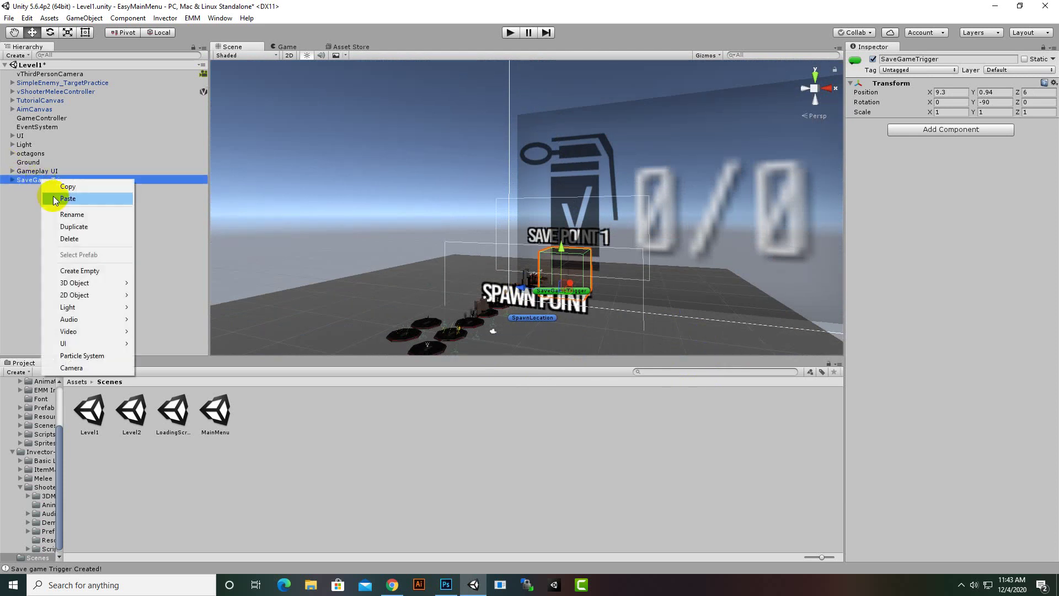
click(76, 214)
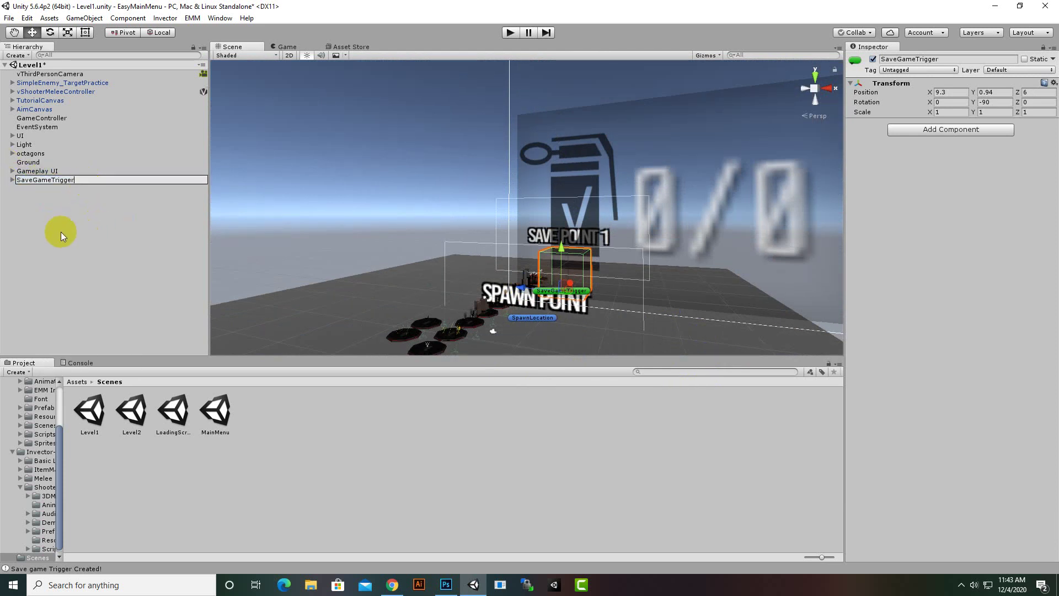
click(11, 182)
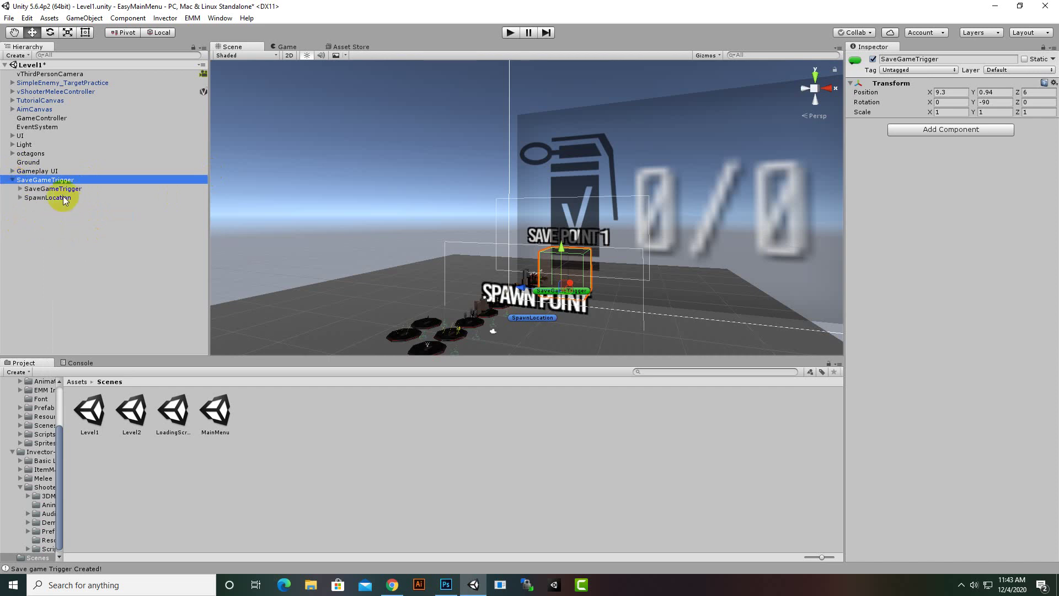
click(21, 188)
click(35, 198)
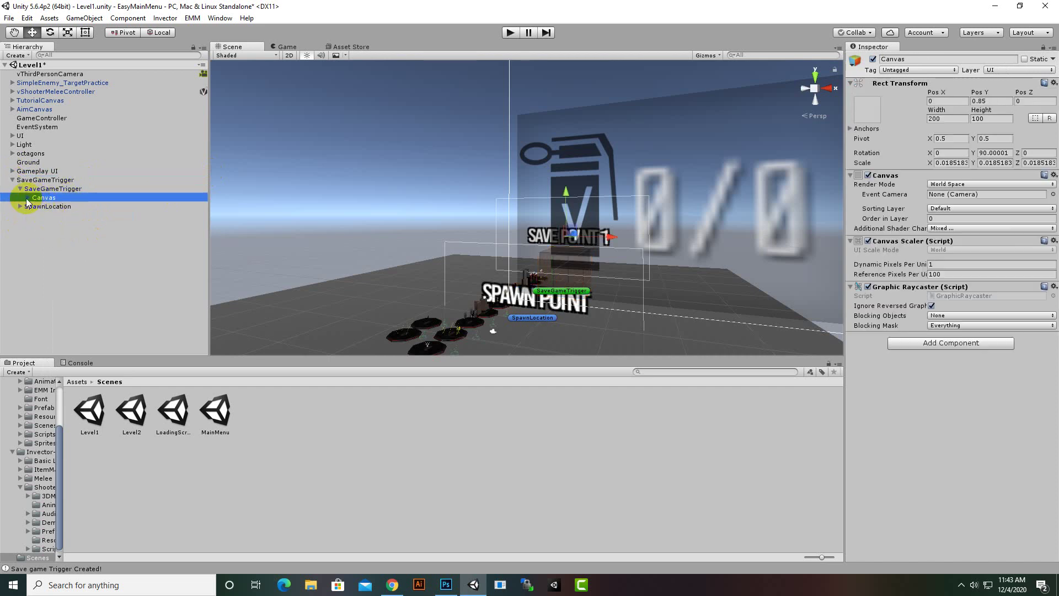
click(55, 206)
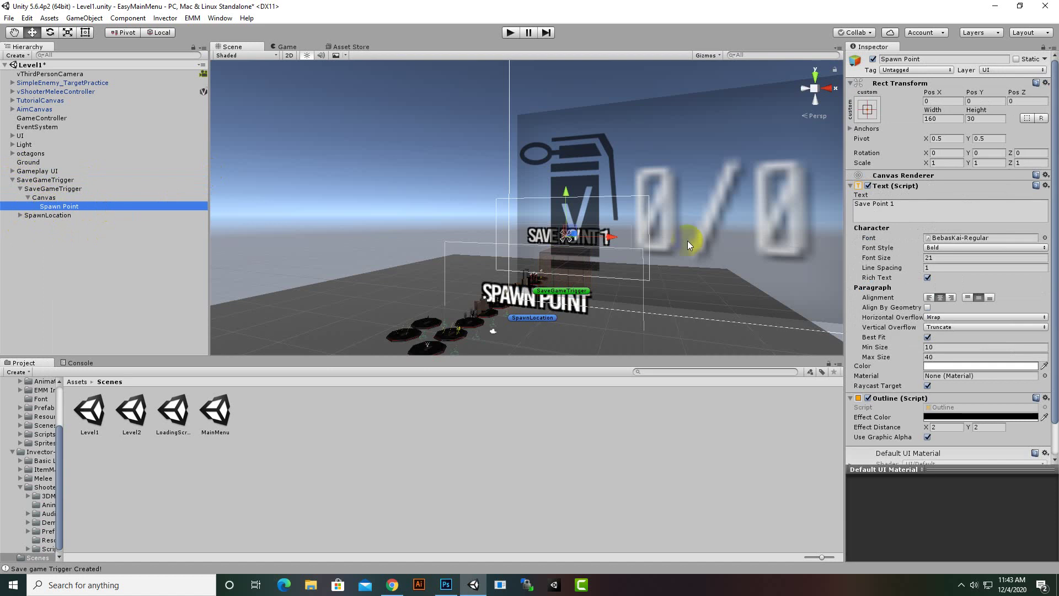
click(976, 210)
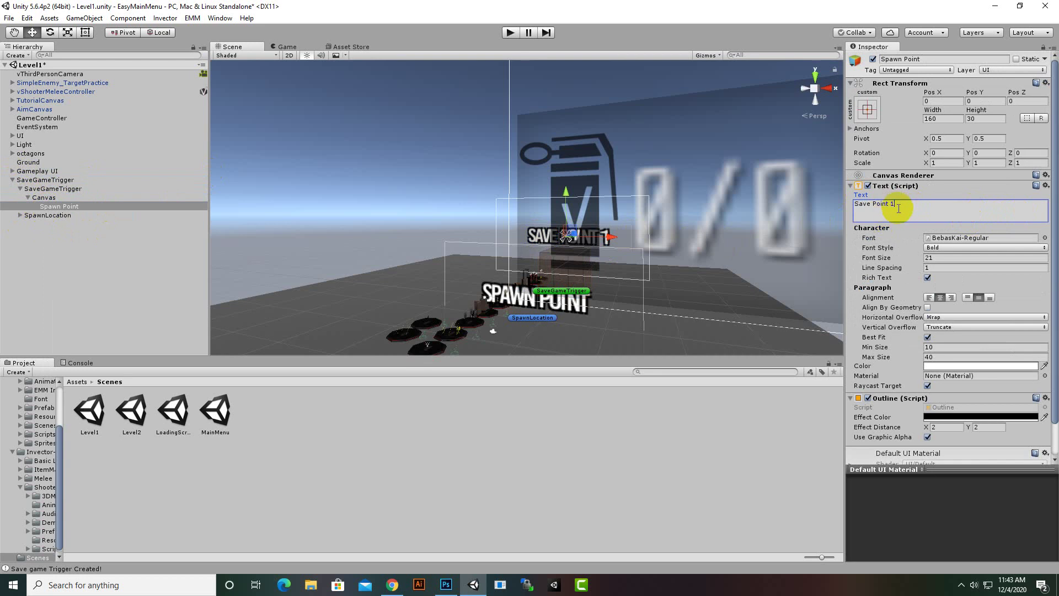
drag(937, 210, 651, 221)
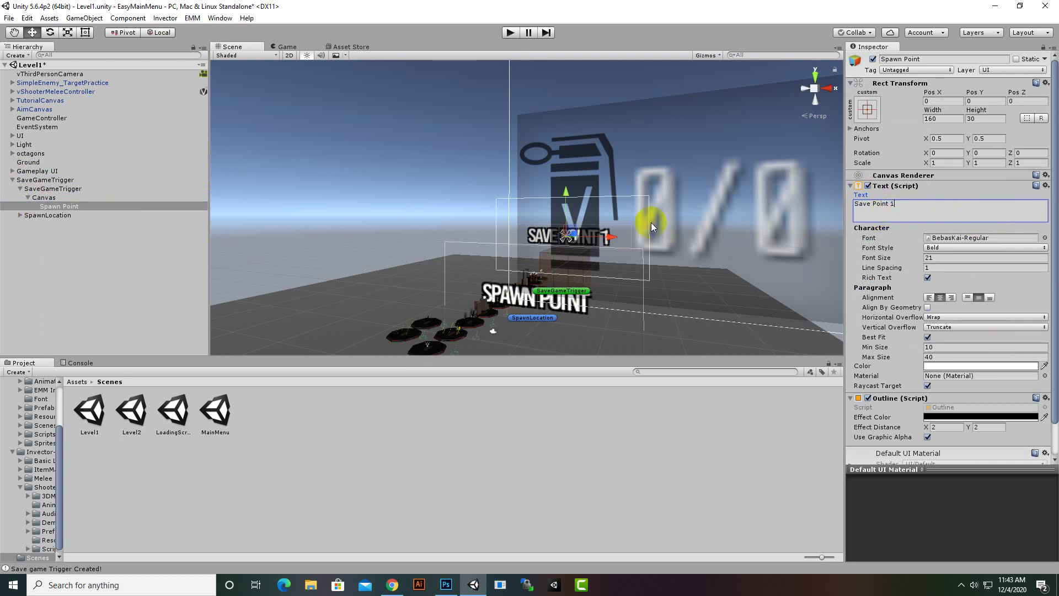
Step: Set the text of the label under SpawnLocation's canvas to "Spawn Point 1"
click(48, 220)
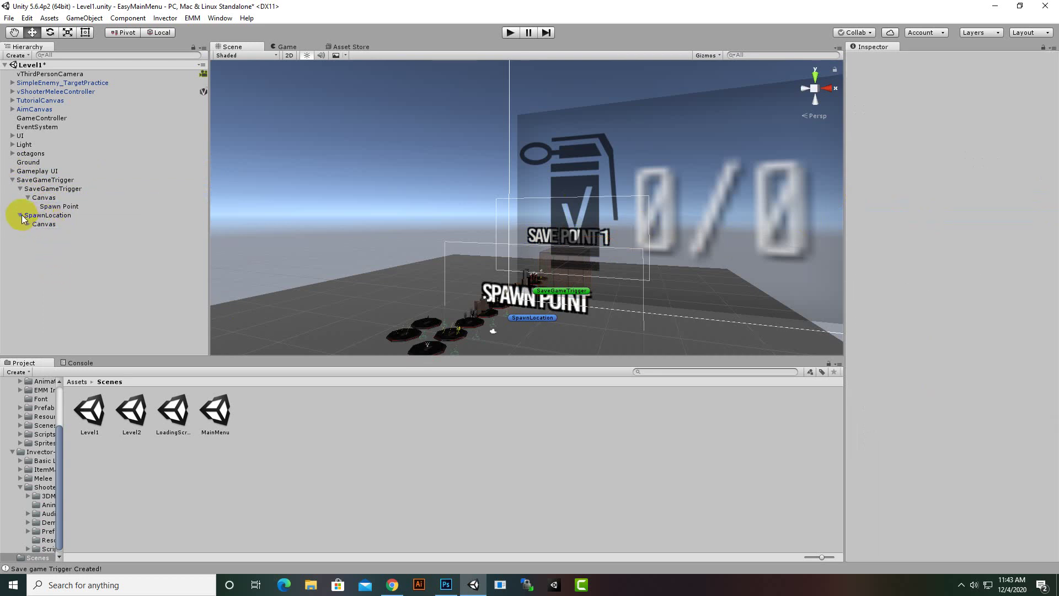
click(27, 223)
click(45, 233)
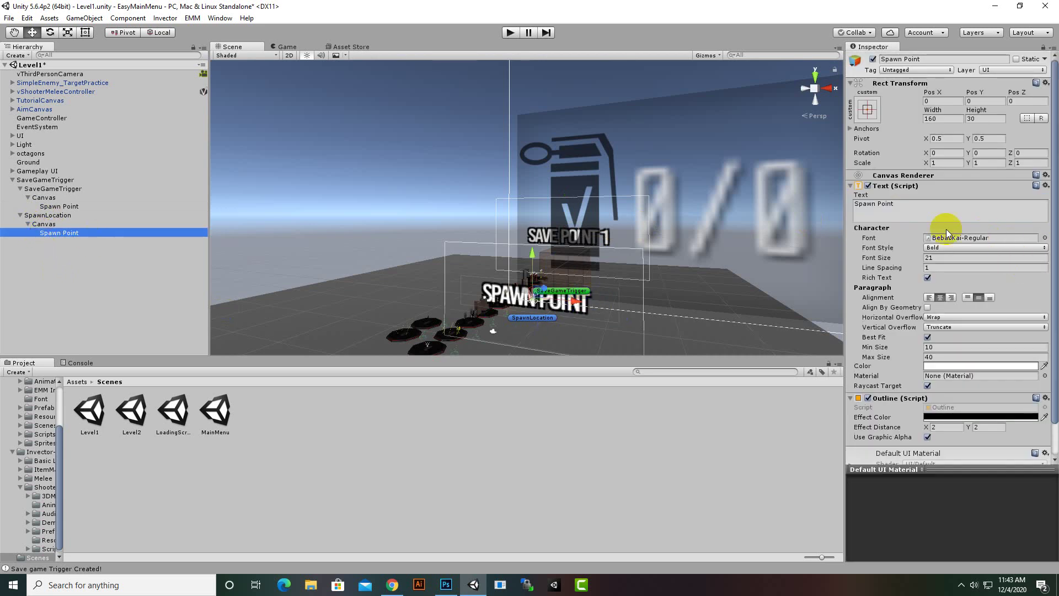
click(907, 205)
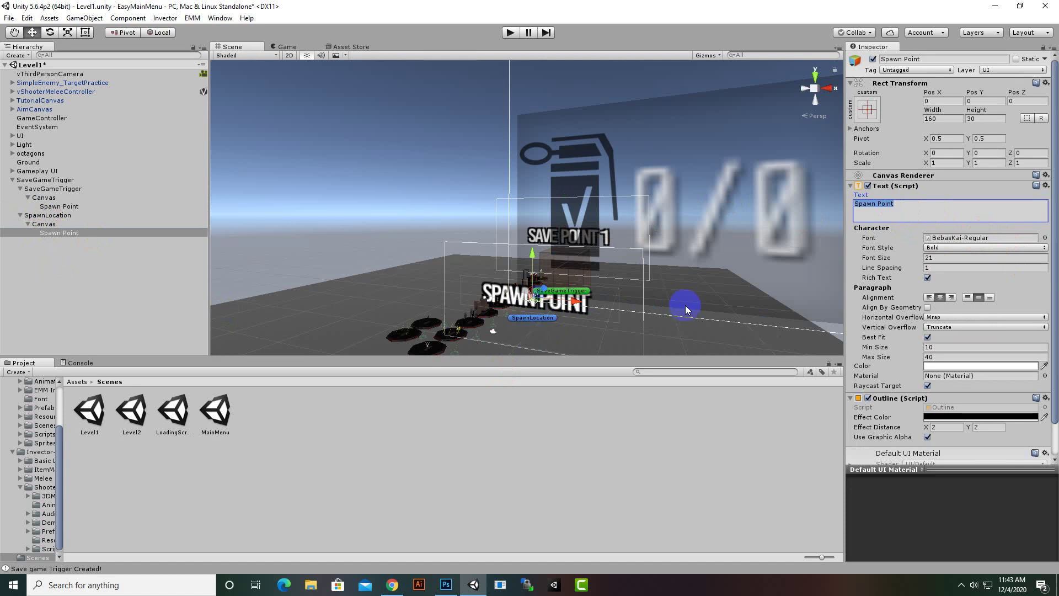
click(902, 208)
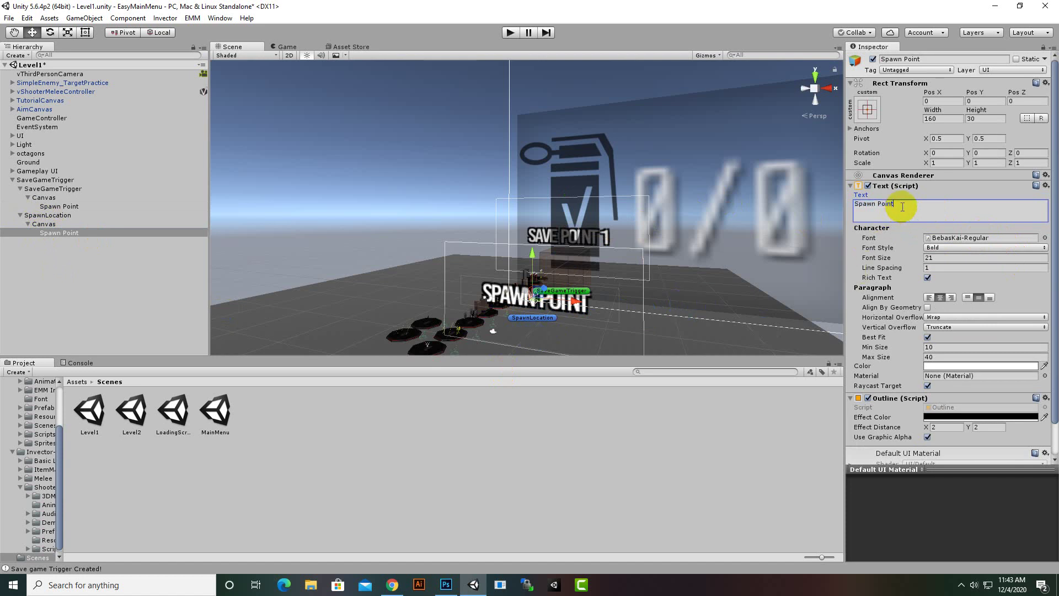
text(1)
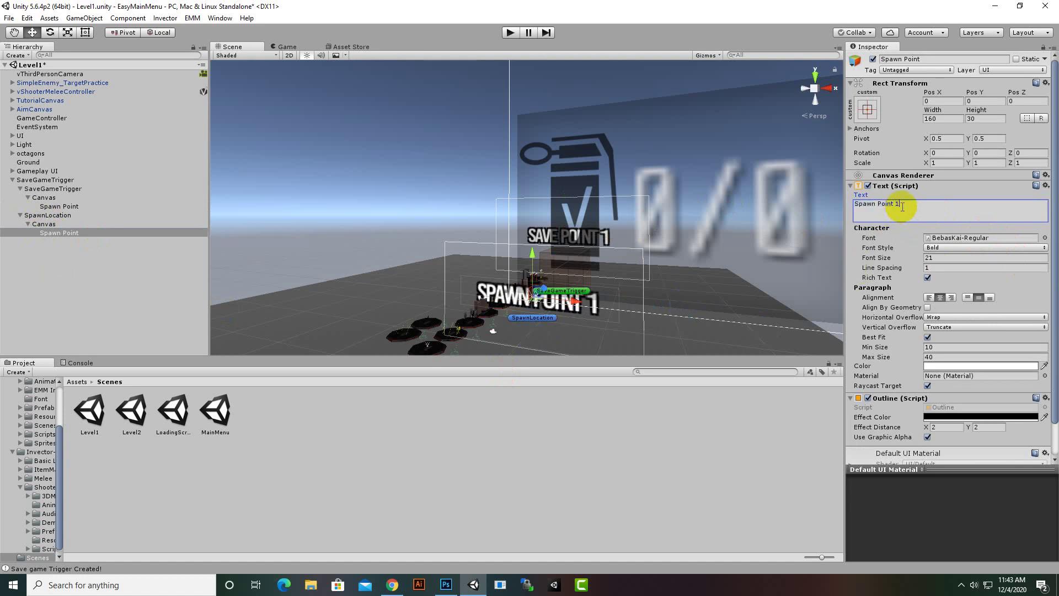
click(27, 225)
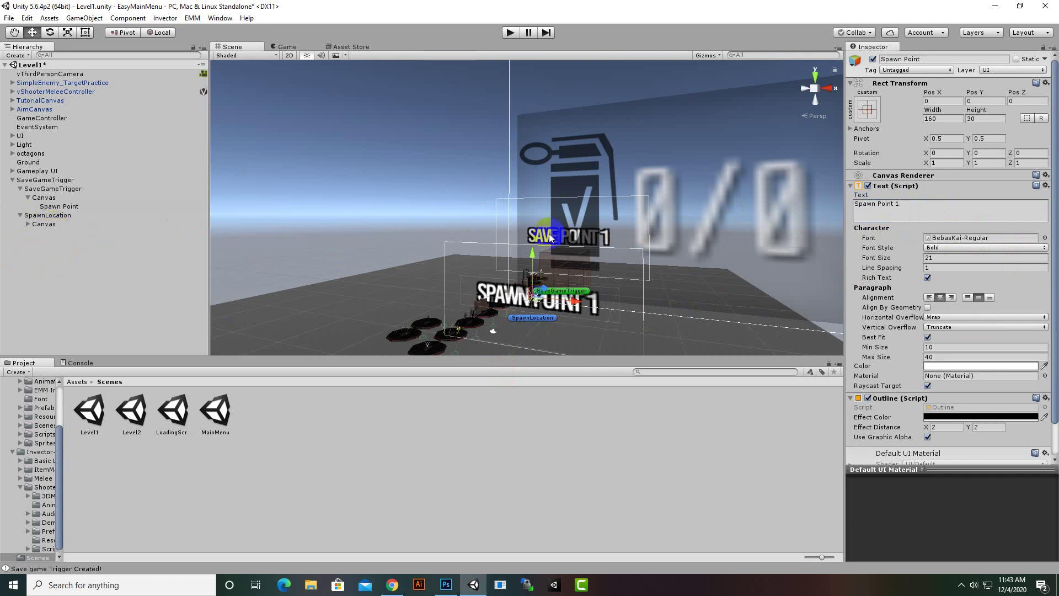
Step: Move the whole SaveGameTrigger group along the ground to about X 9.3, Y 0.94, Z -10.4, and collapse its hierarchy
scroll(613, 271, down, 1)
alt+drag(613, 274, 574, 314)
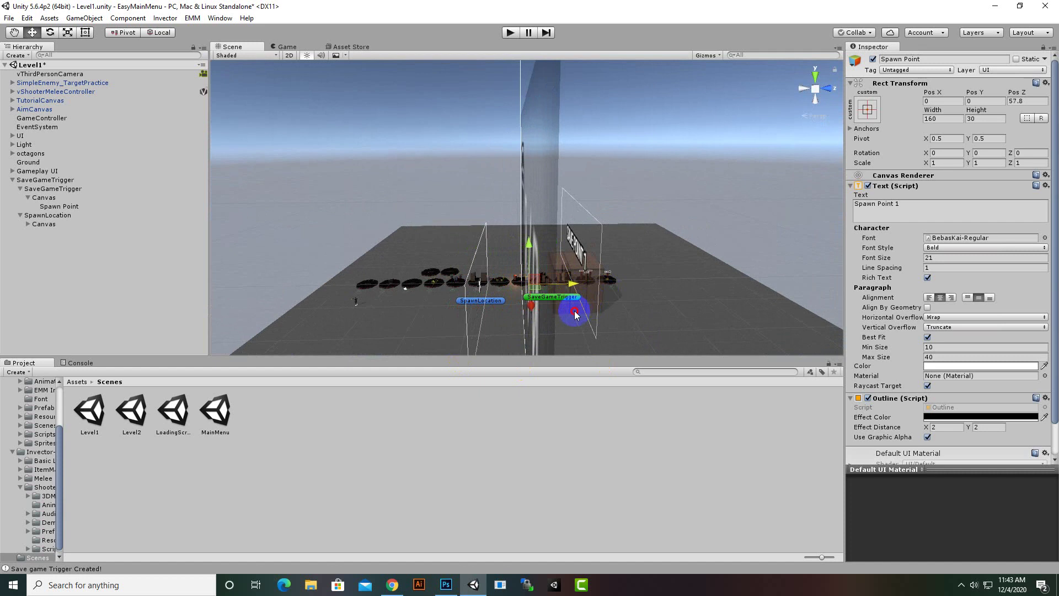
click(48, 214)
click(51, 181)
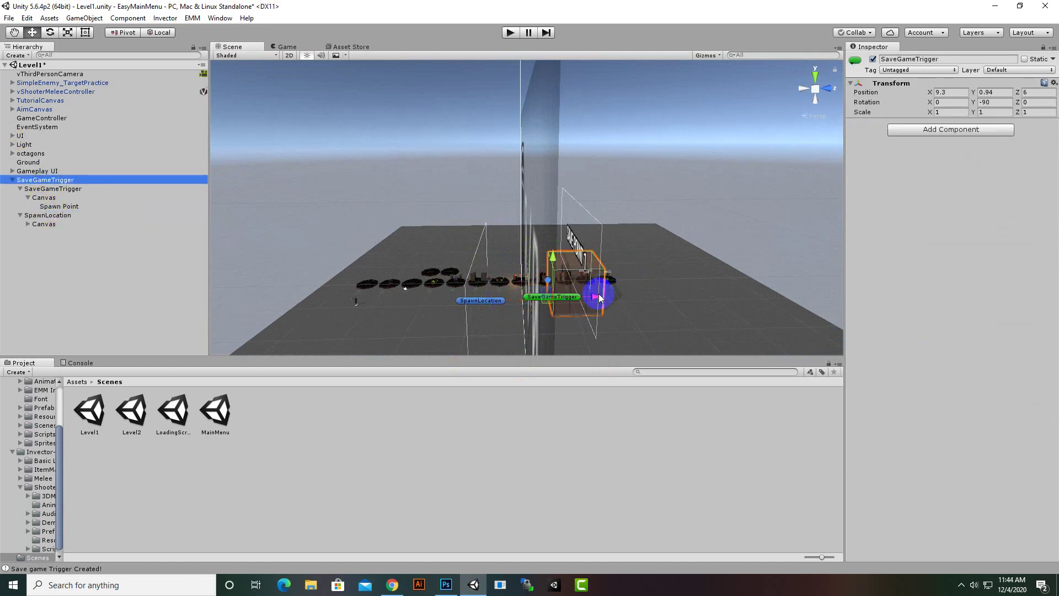
drag(600, 297, 567, 319)
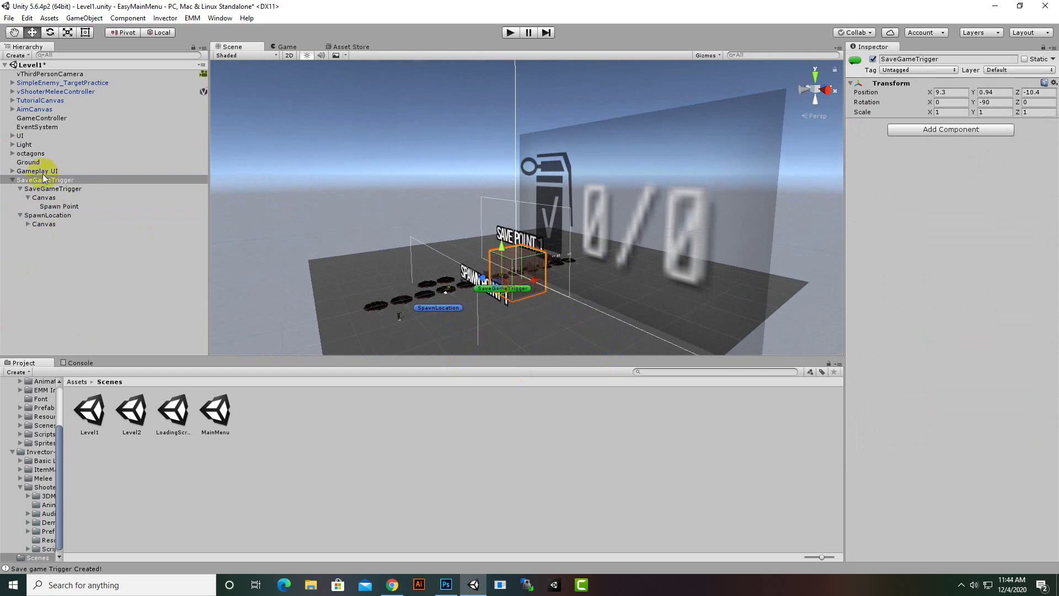
click(12, 180)
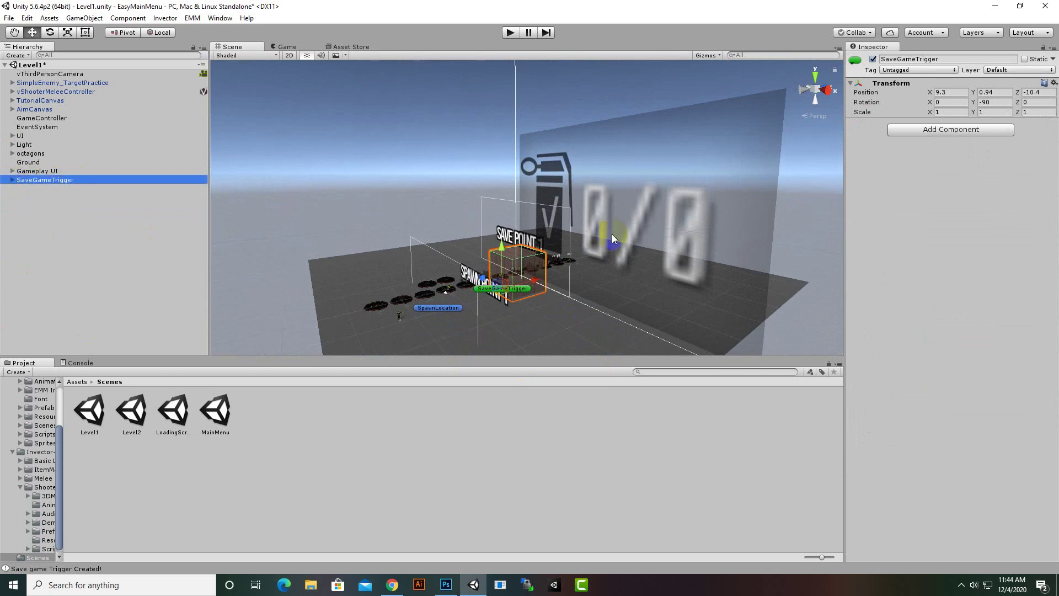
Step: Add a second EMM Save Game Trigger to the scene and rename the original one SaveGameTrigger1
click(193, 18)
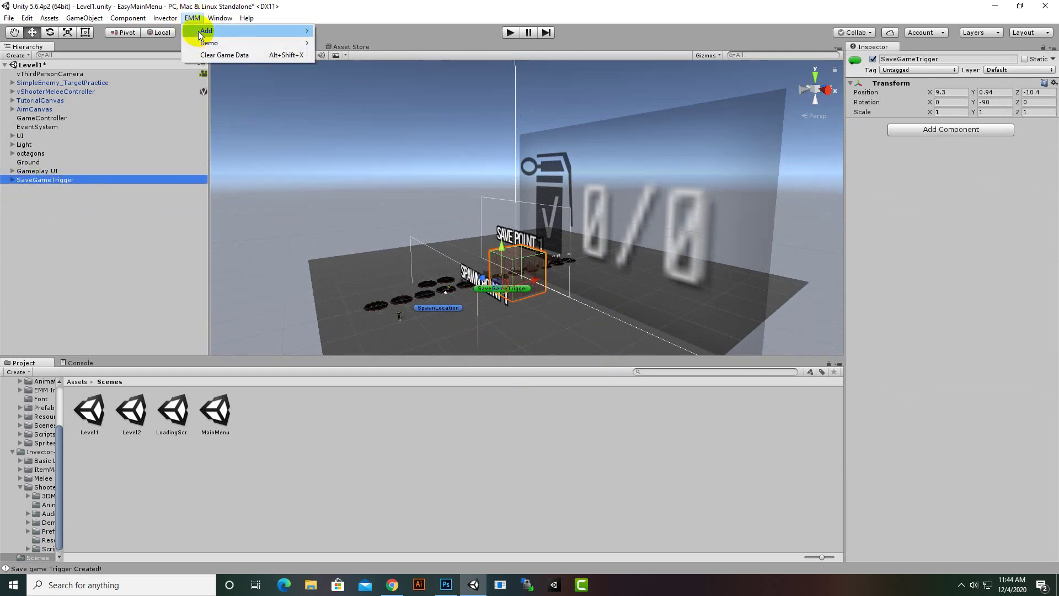
mouse_move(197, 31)
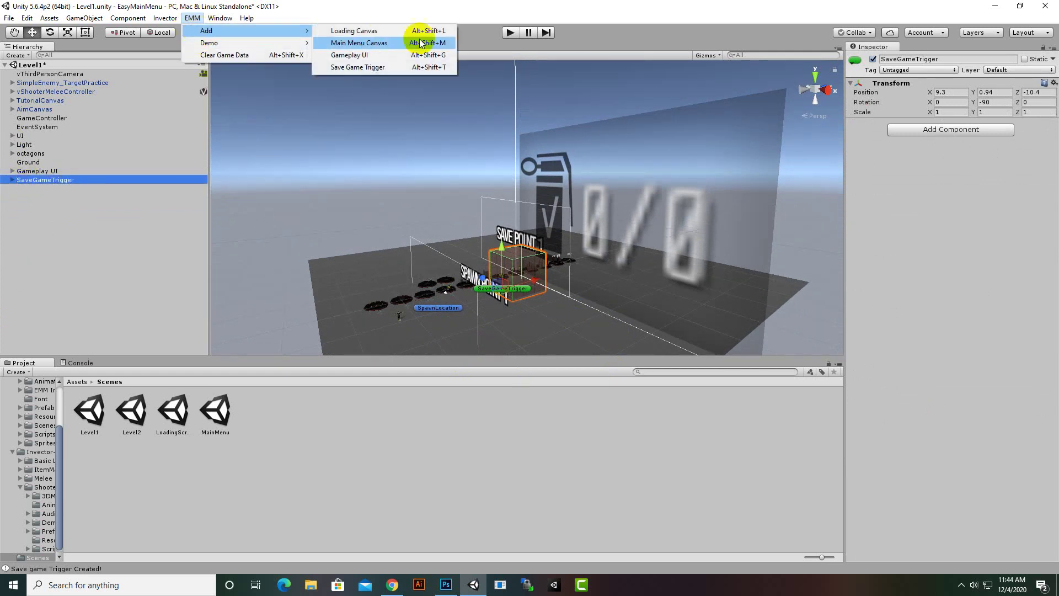
click(353, 66)
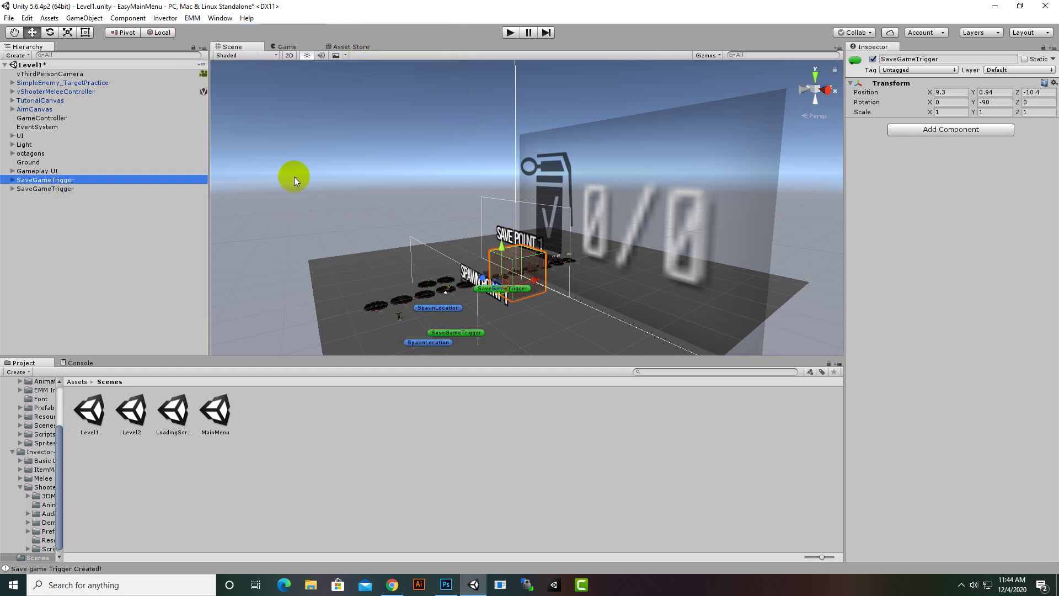
right_click(64, 181)
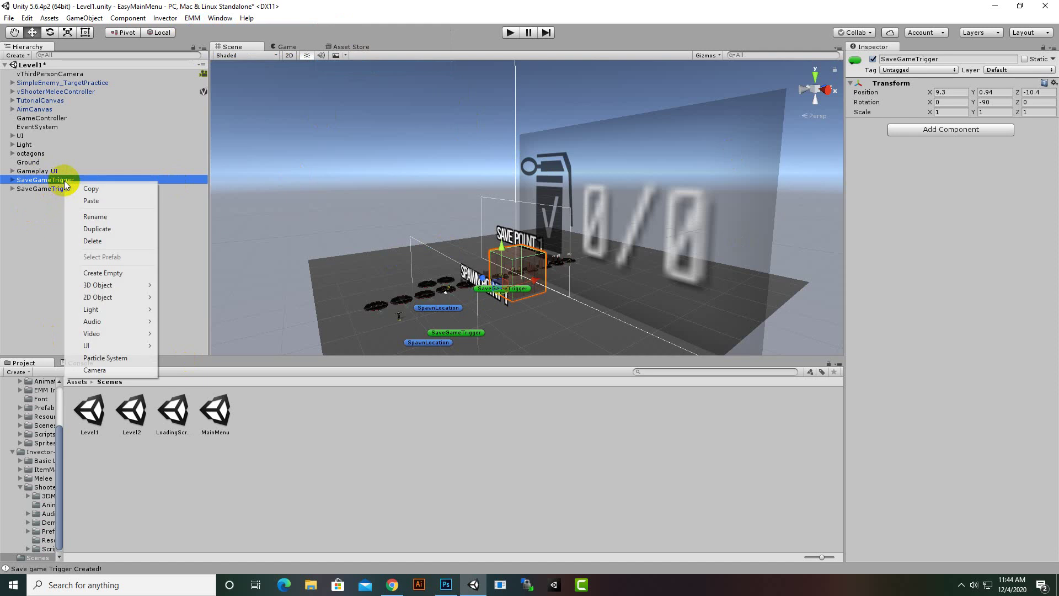
click(95, 216)
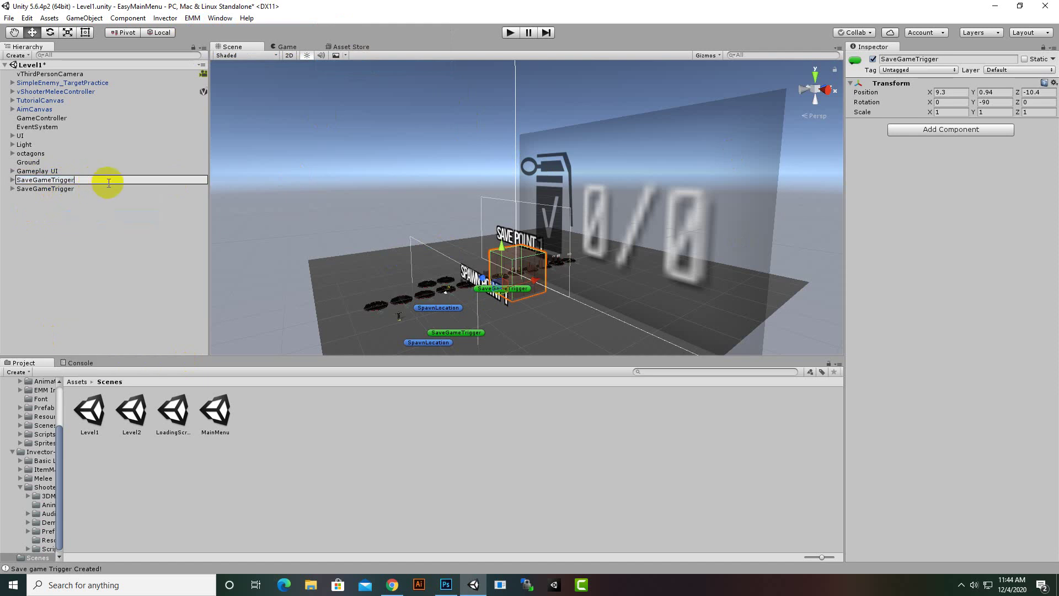
key(Return)
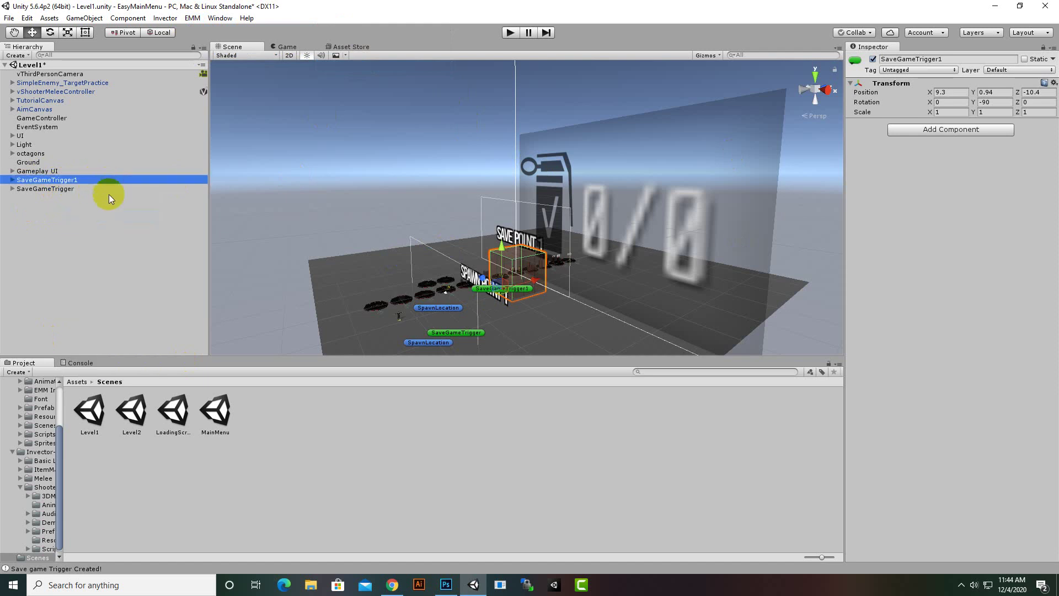
Step: Set the Save Trigger Id of the trigger inside SaveGameTrigger1 to 1
click(12, 180)
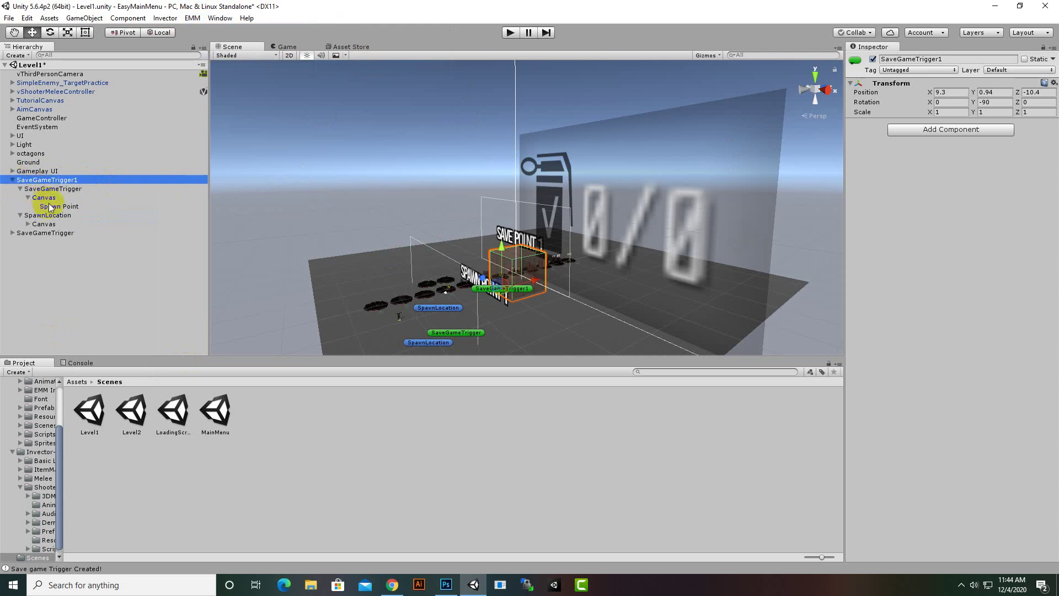
click(40, 191)
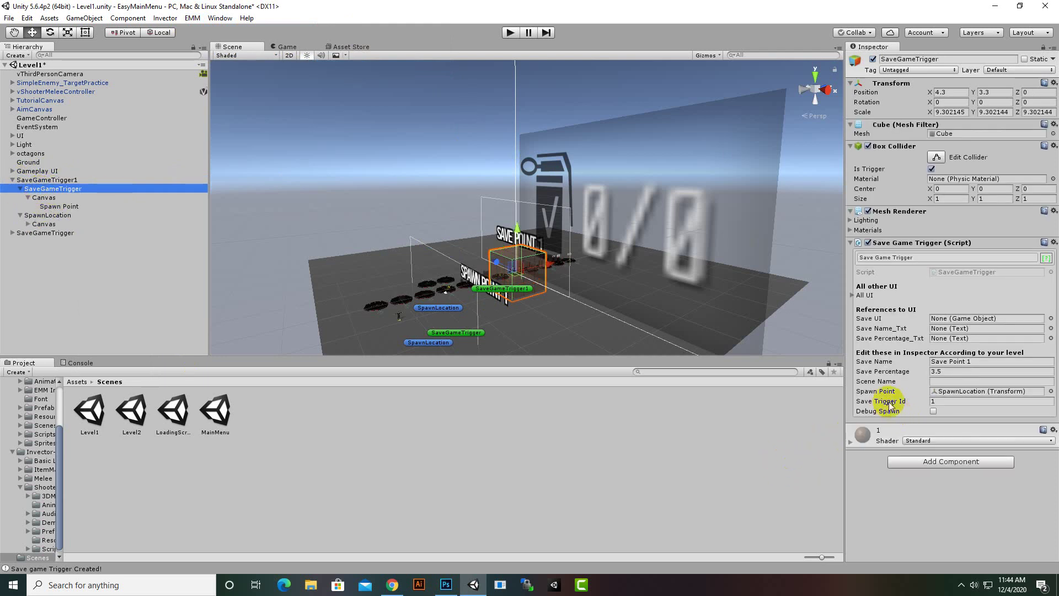
click(939, 401)
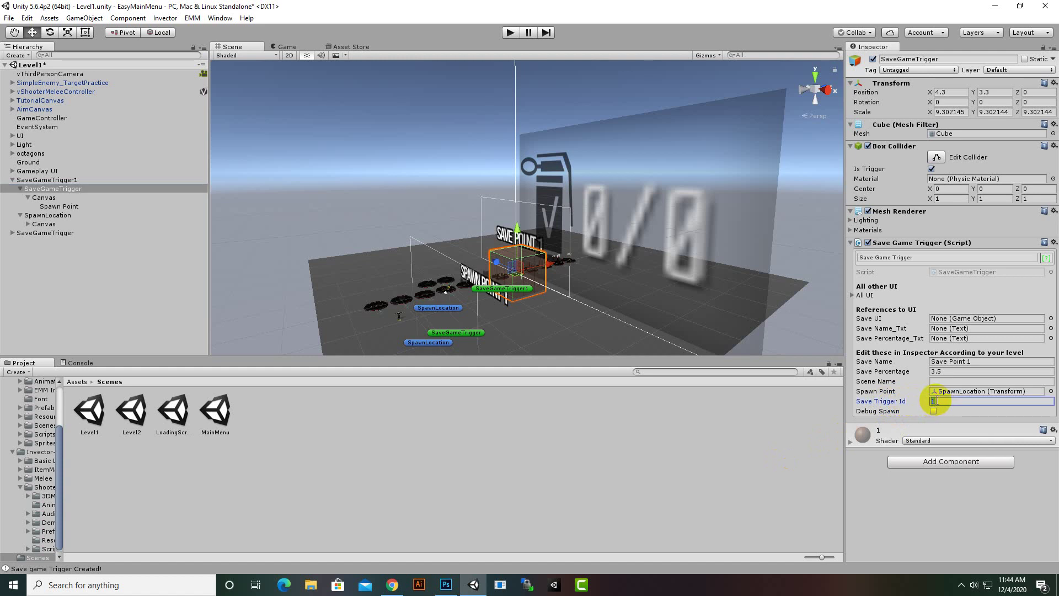
text(1)
Step: Rename the newly added save trigger group to SaveGameTrigger2
click(50, 234)
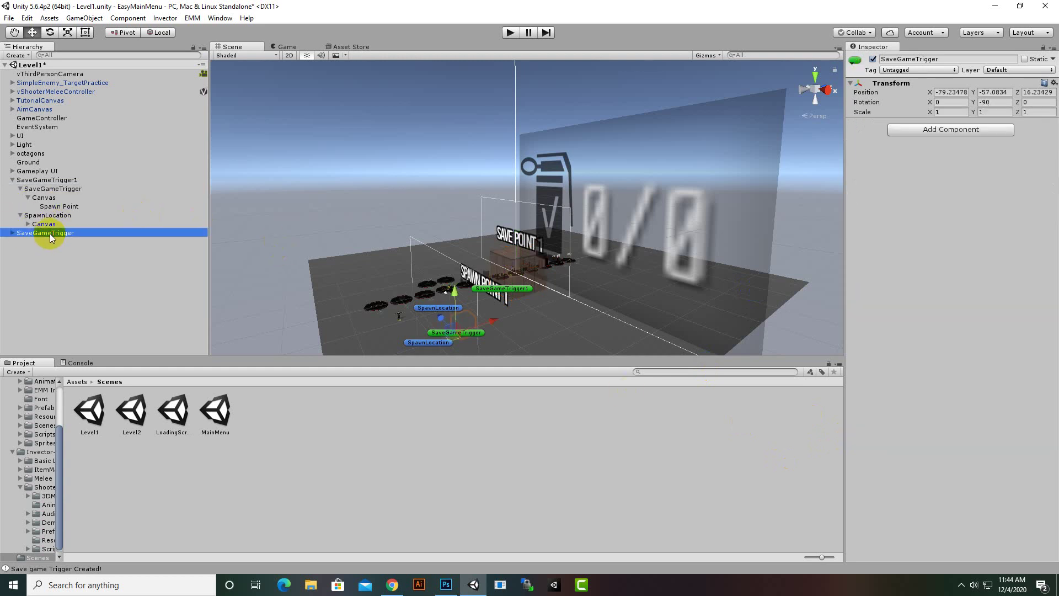
right_click(44, 230)
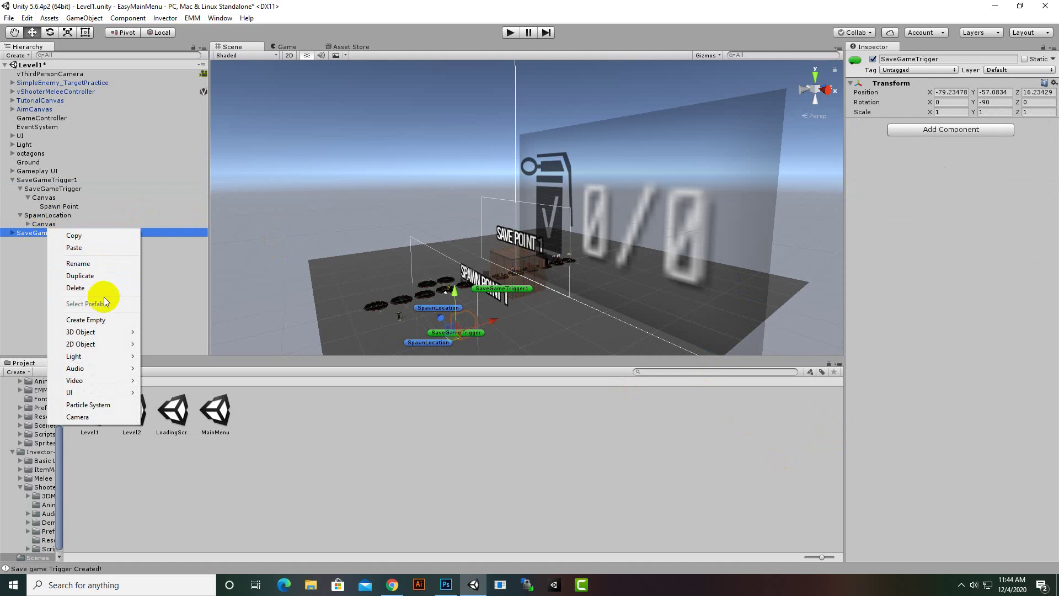
click(103, 264)
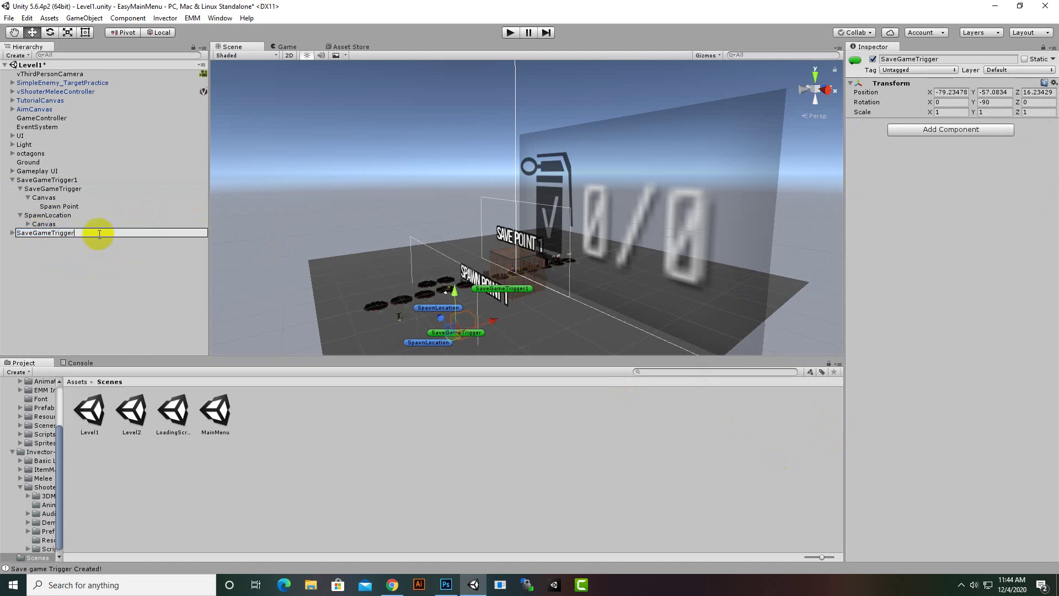
text(2)
key(Return)
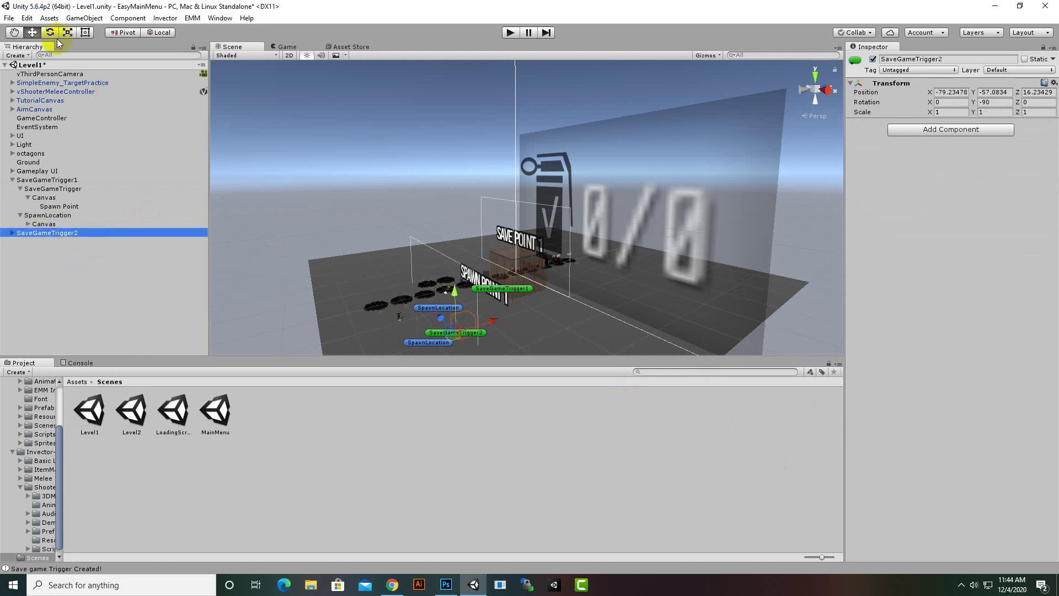
Step: Move SaveGameTrigger2 onto the ground beyond the first save point, at about X 14.8, Y 0.4, Z 39.4
scroll(488, 340, down, 3)
drag(470, 289, 567, 241)
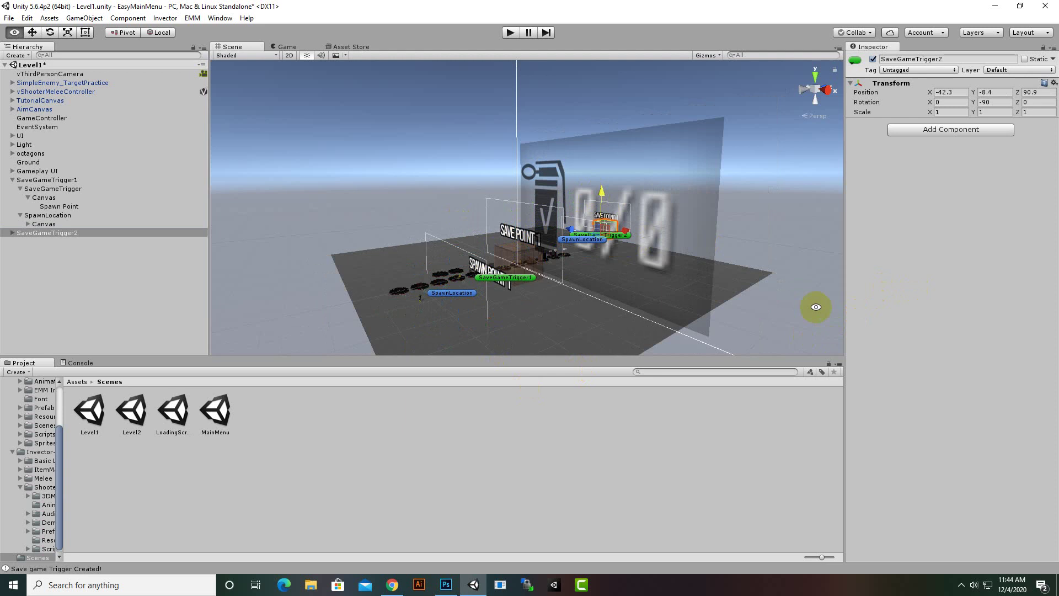
alt+drag(816, 303, 753, 285)
scroll(751, 285, down, 3)
drag(820, 270, 623, 255)
scroll(572, 333, down, 5)
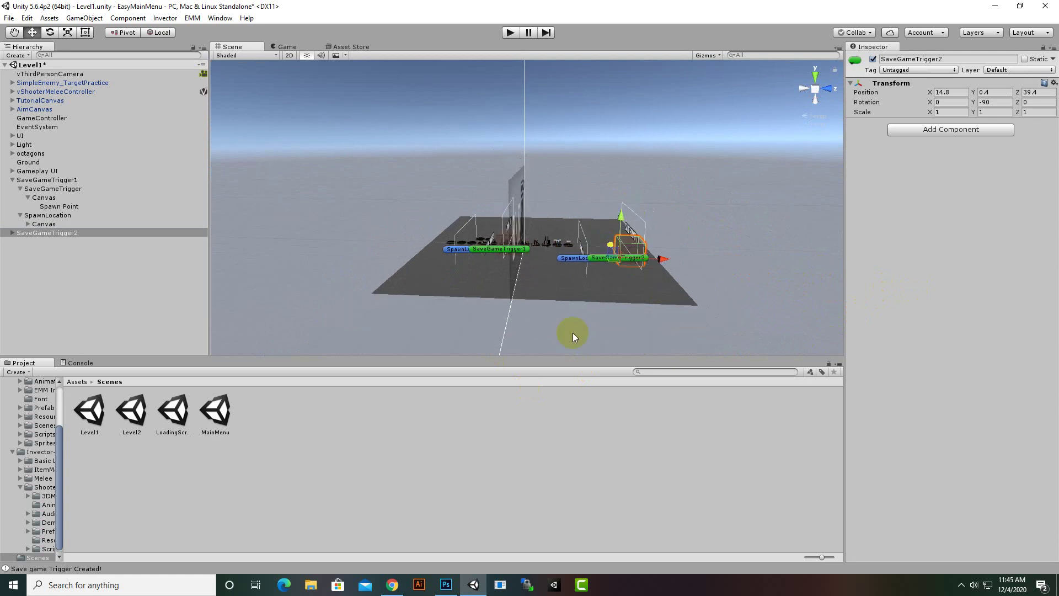
alt+drag(564, 325, 607, 360)
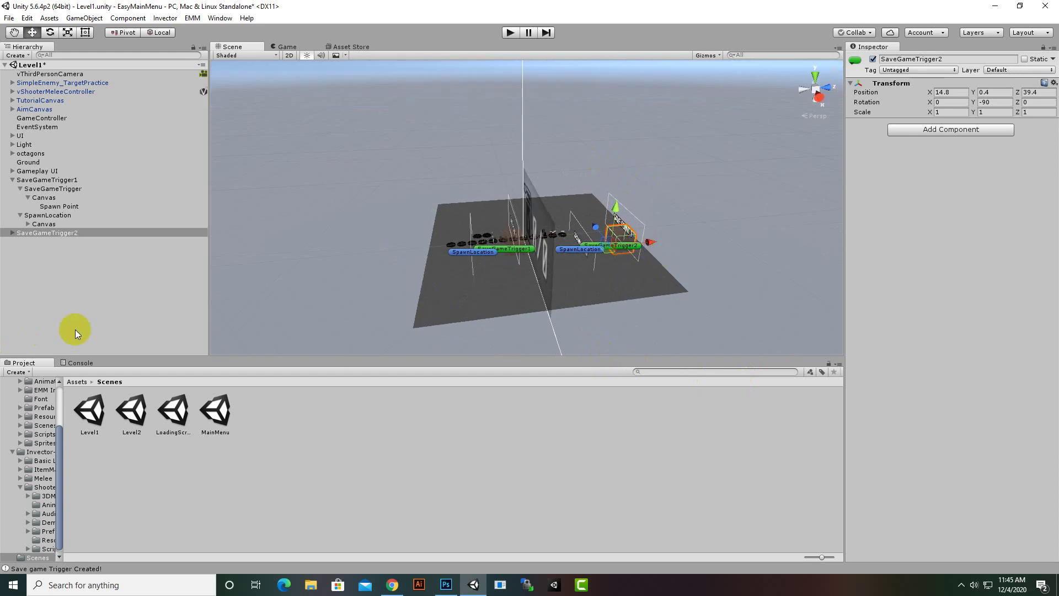
Step: Set the Save Trigger Id of the trigger inside SaveGameTrigger2 to 2
click(12, 233)
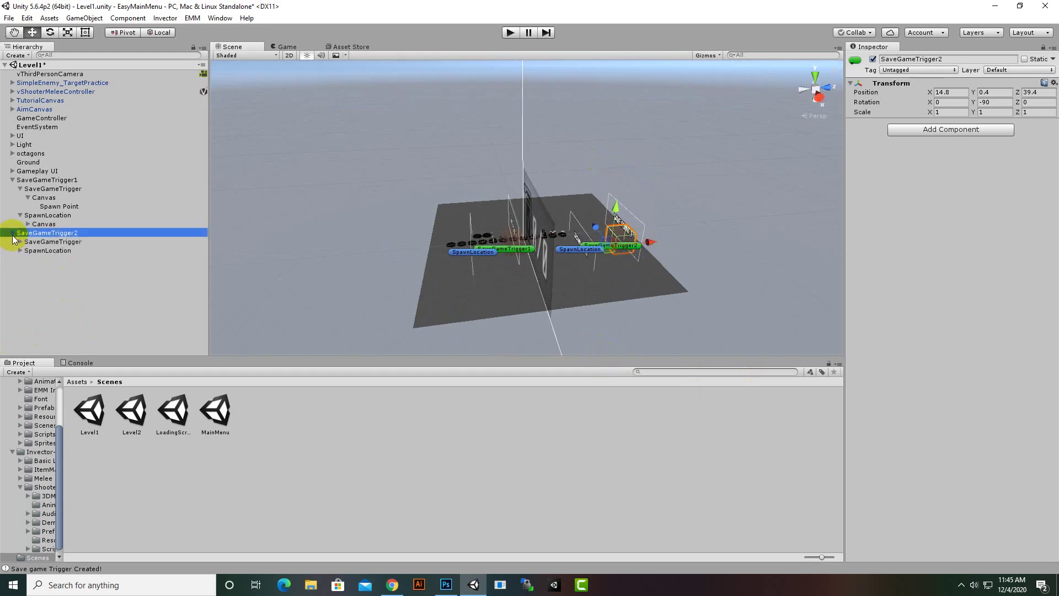
click(44, 242)
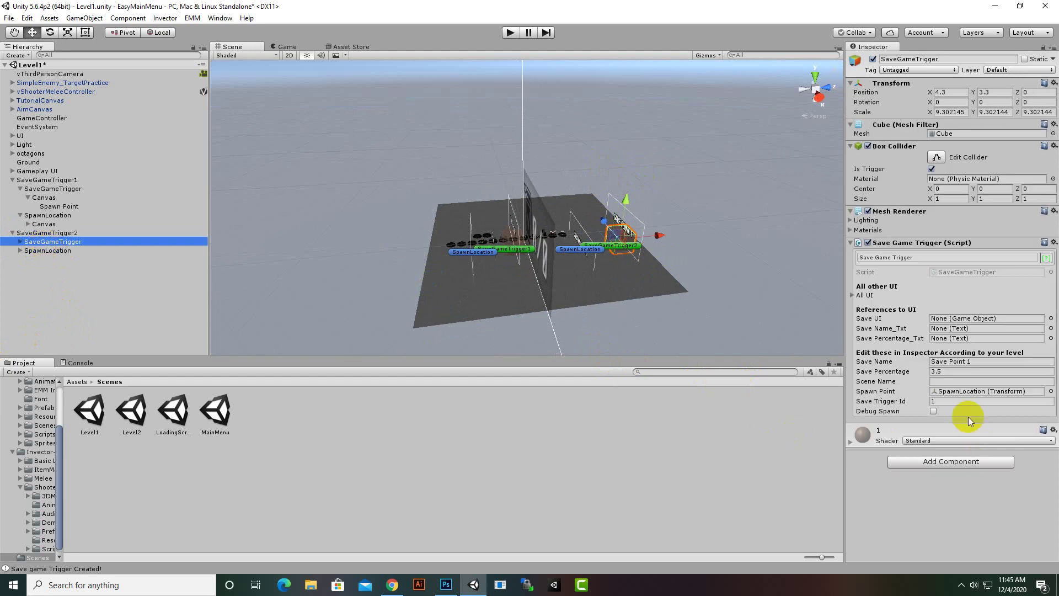
click(964, 401)
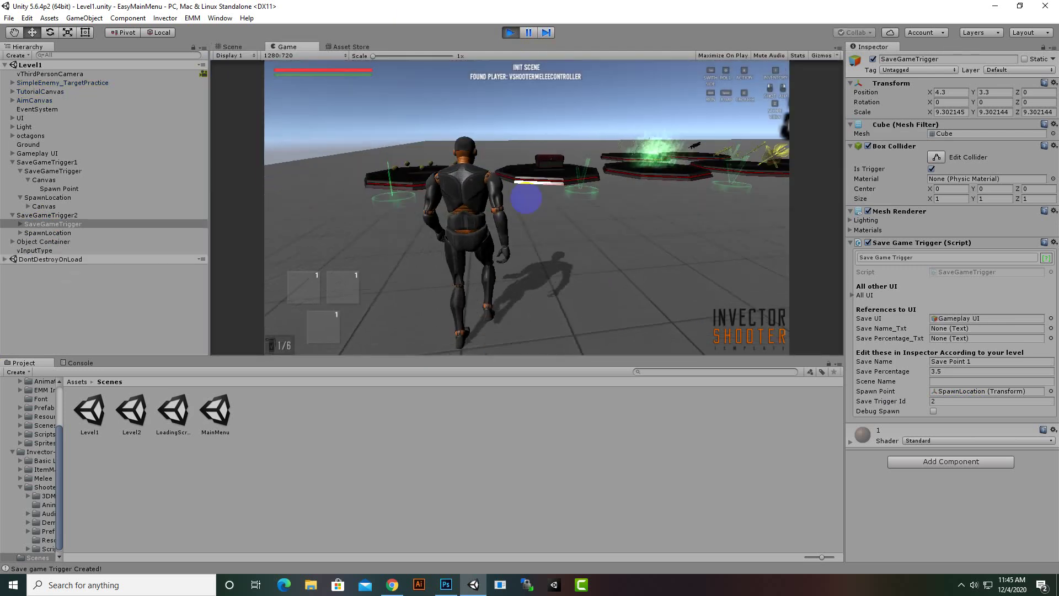
Step: Playtest Level1 by running the character past Spawn Point 1 into the first save trigger
key(w)
key(shift+w)
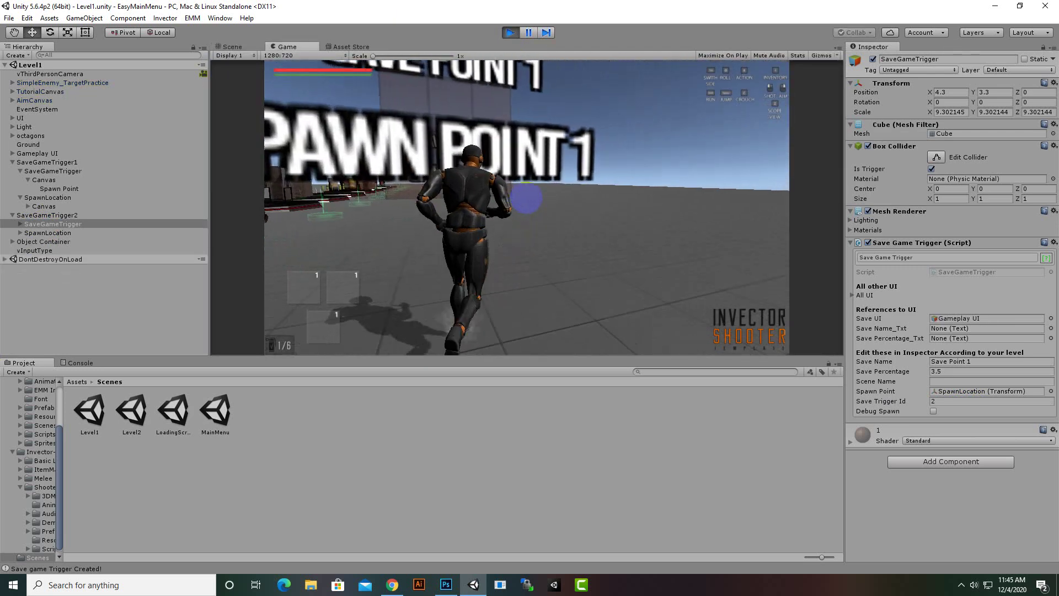
key(shift+w)
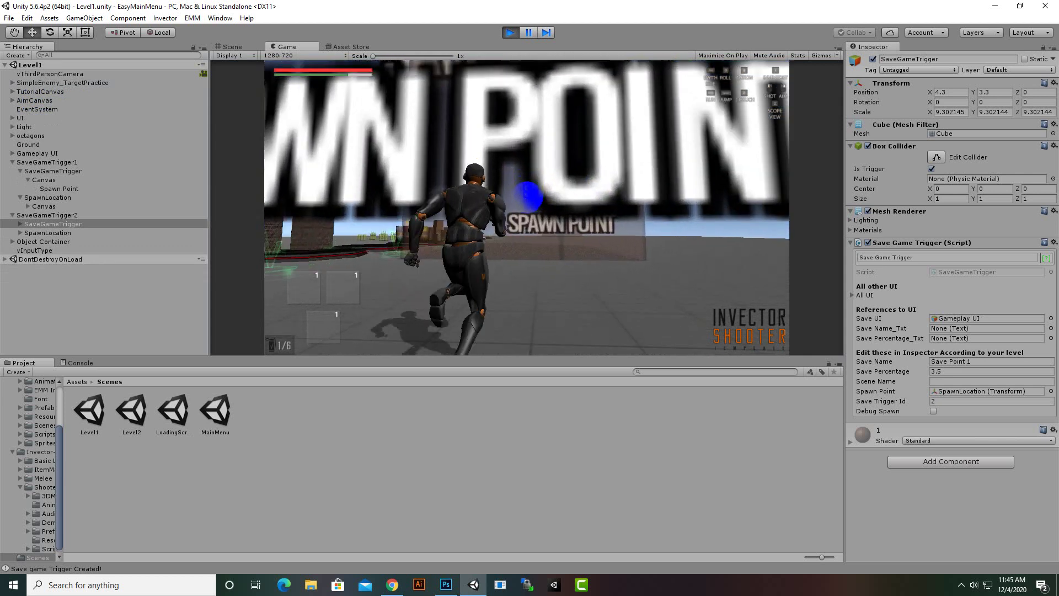
key(w)
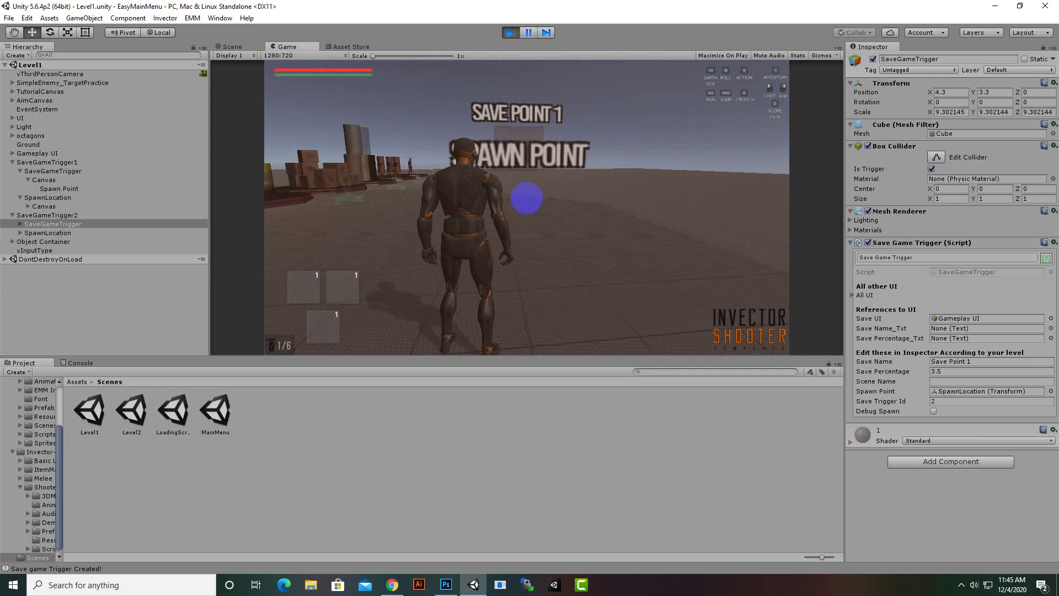
Step: Save the game in the first empty slot, confirm the save, and go back to gameplay
key(Escape)
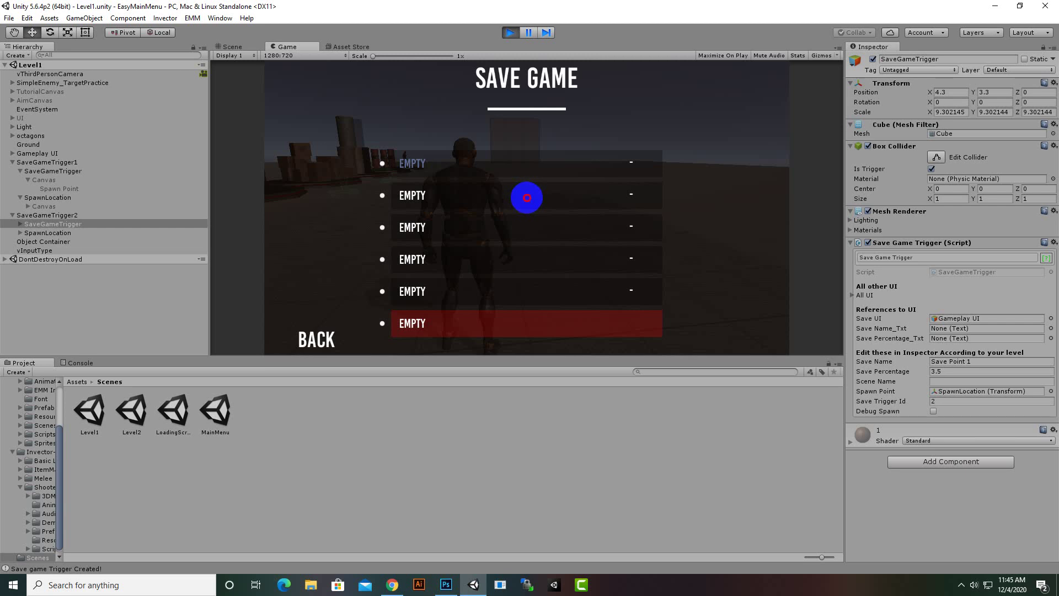
key(Return)
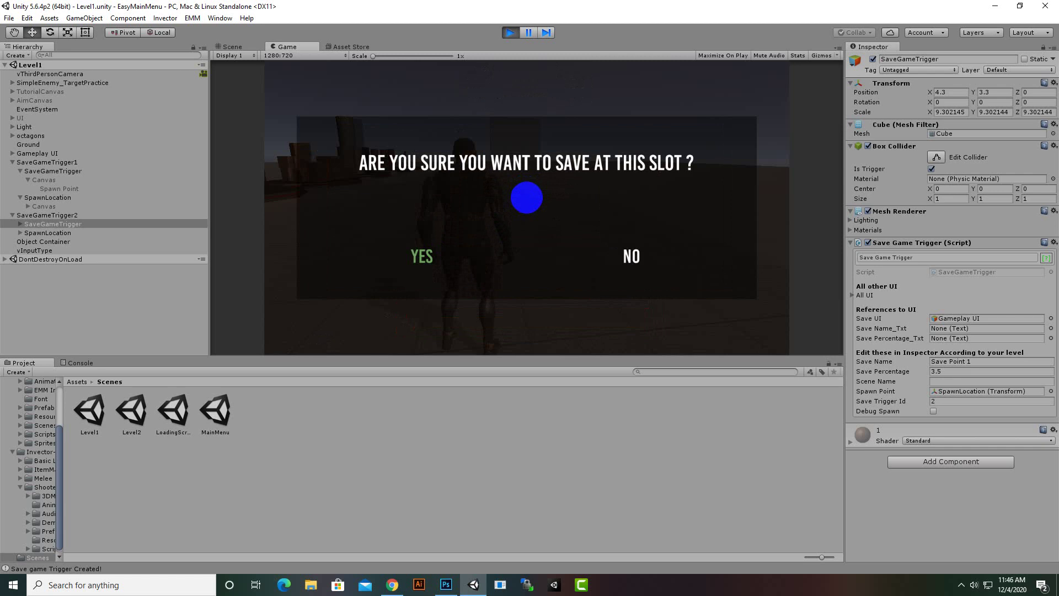
key(Return)
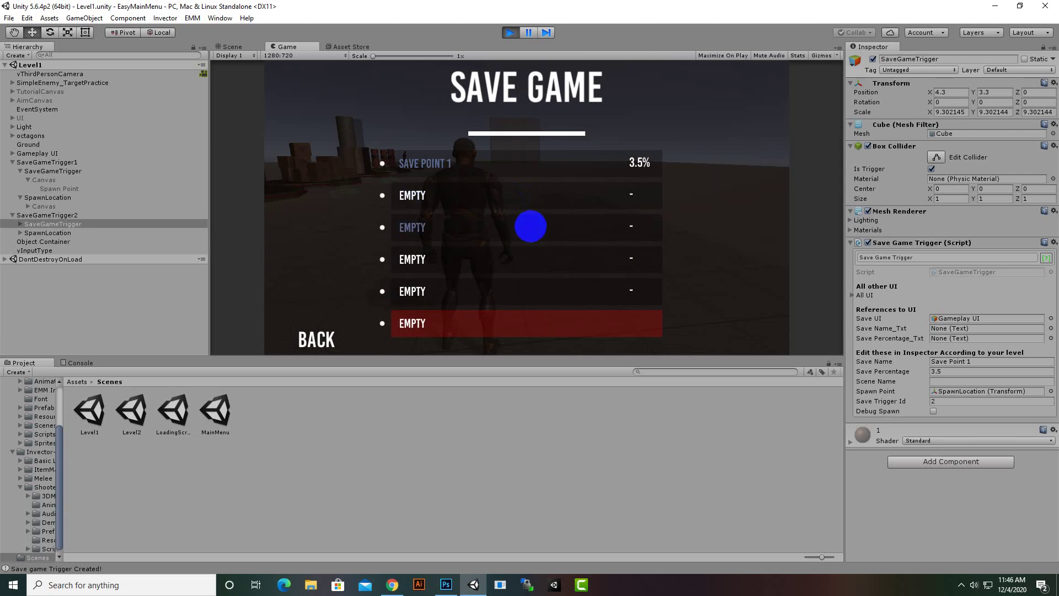
click(313, 334)
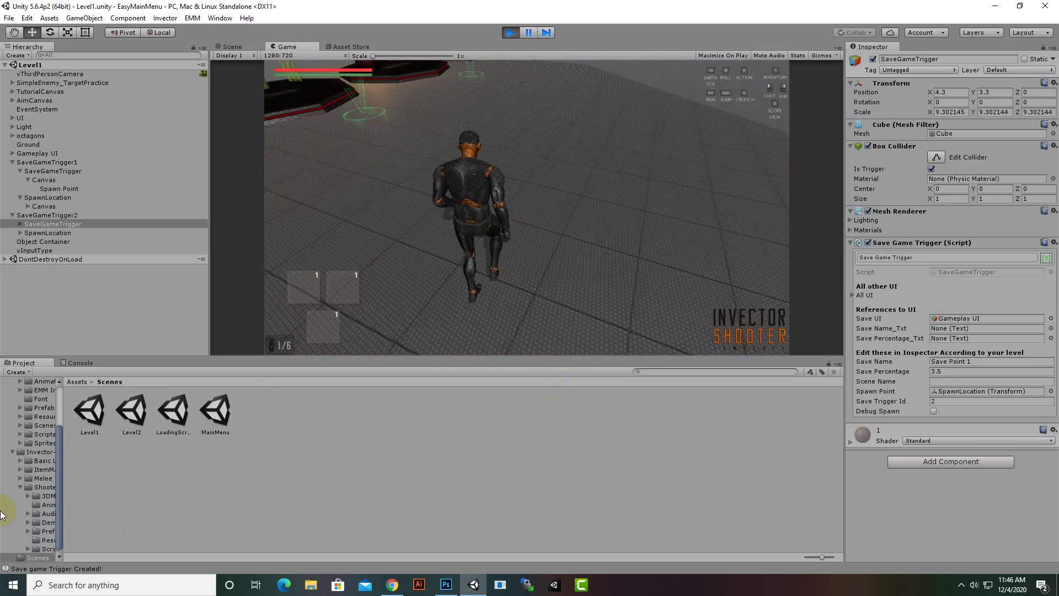
Step: Run the character around the spawn and save point signs to check the gameplay, and pause the game
key(w)
key(w)
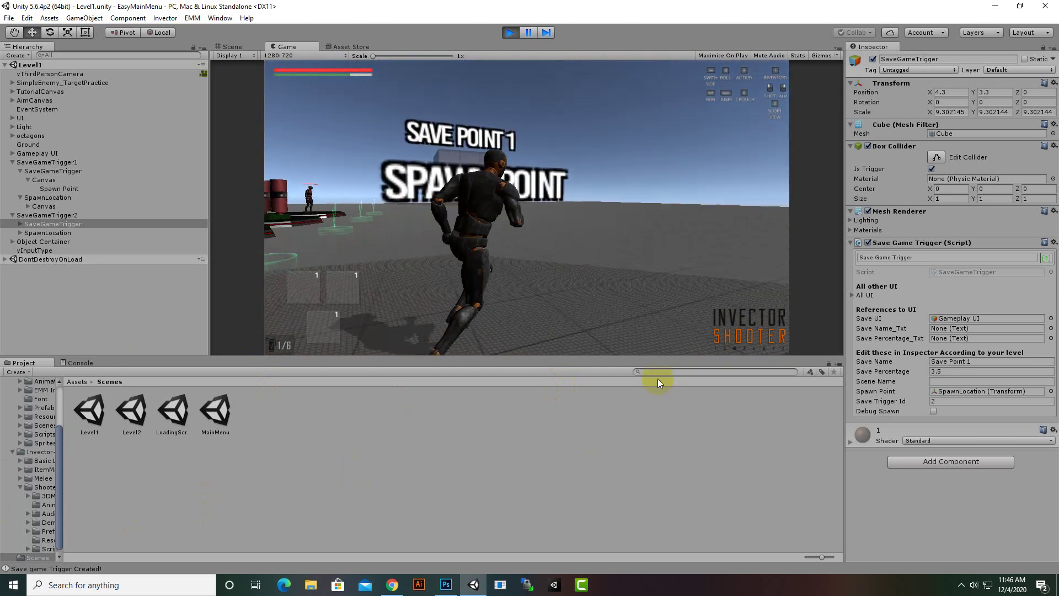
key(w)
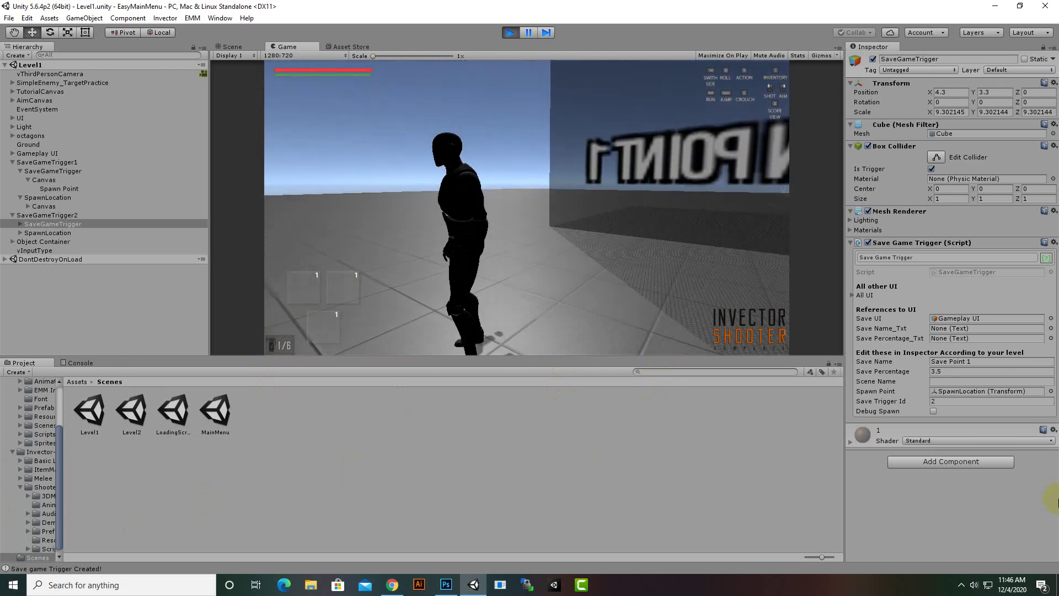
key(w)
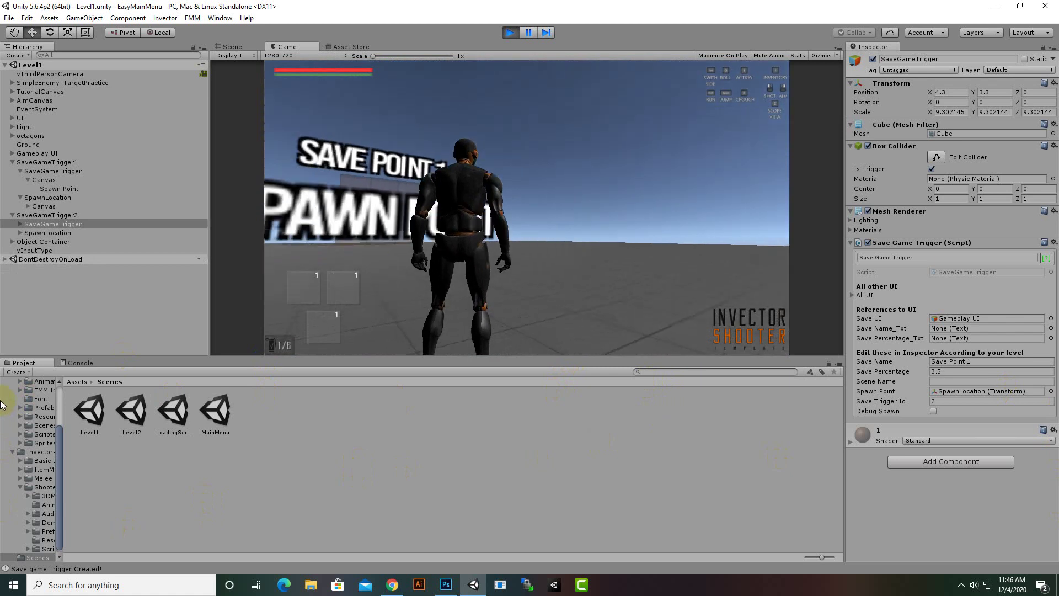
key(w)
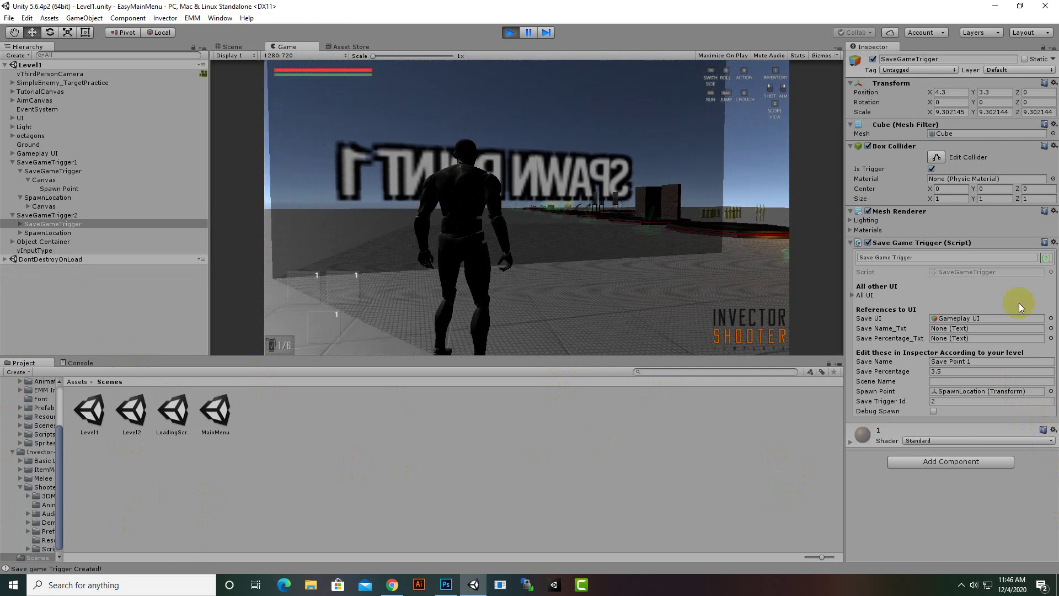
key(Escape)
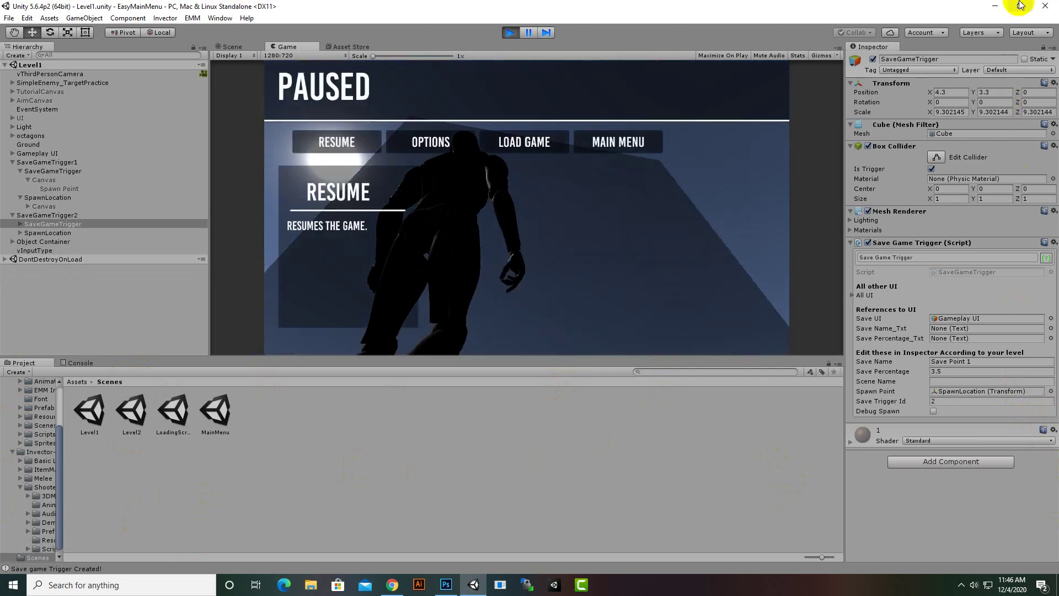
Step: End the Level1 playtest, play the MainMenu scene instead, and load the saved game Save Point 1 from its start options
click(511, 34)
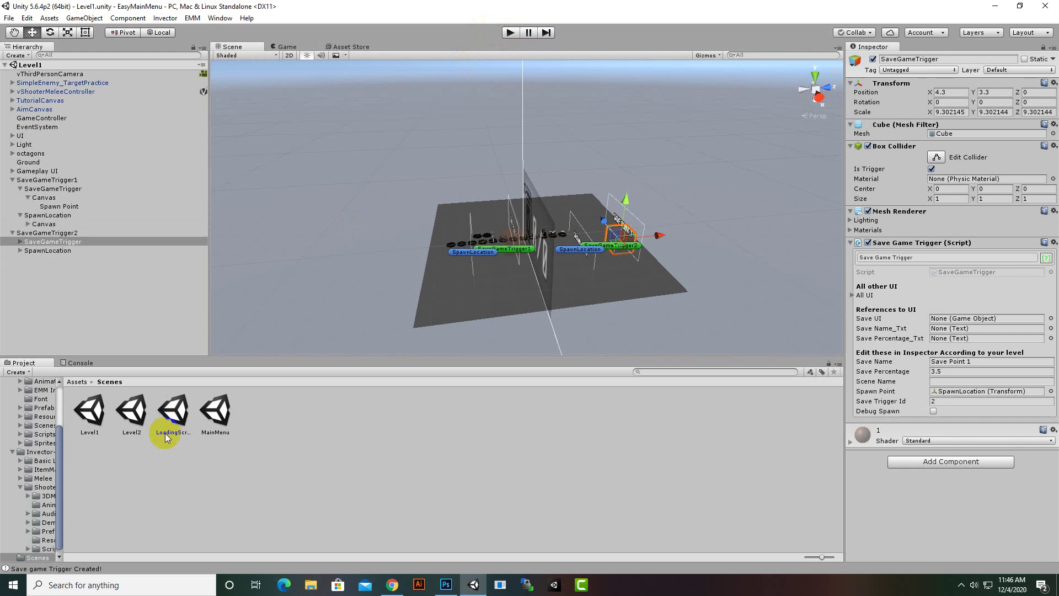
double_click(210, 419)
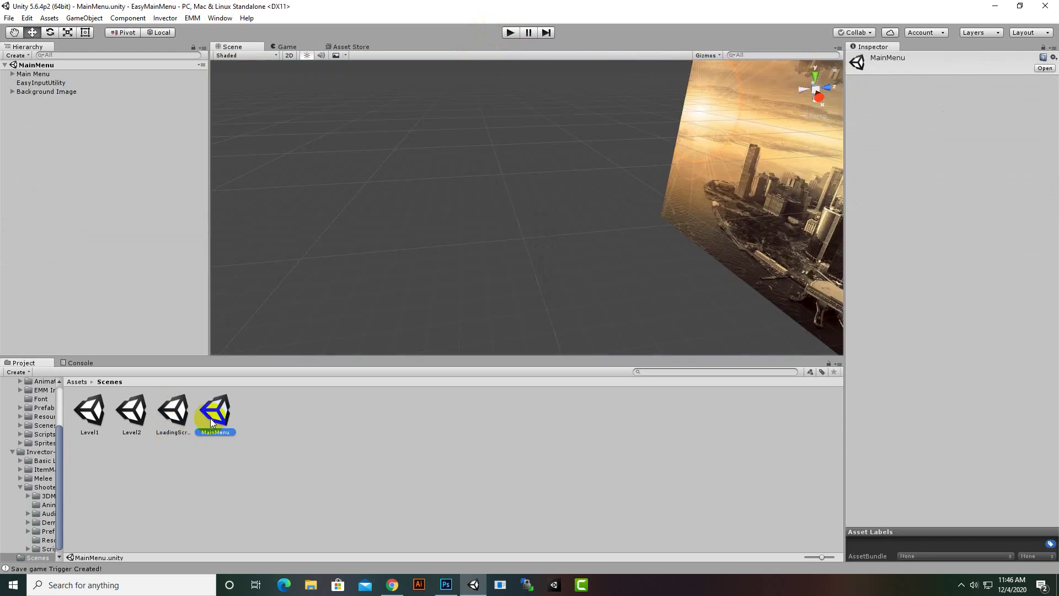
click(511, 33)
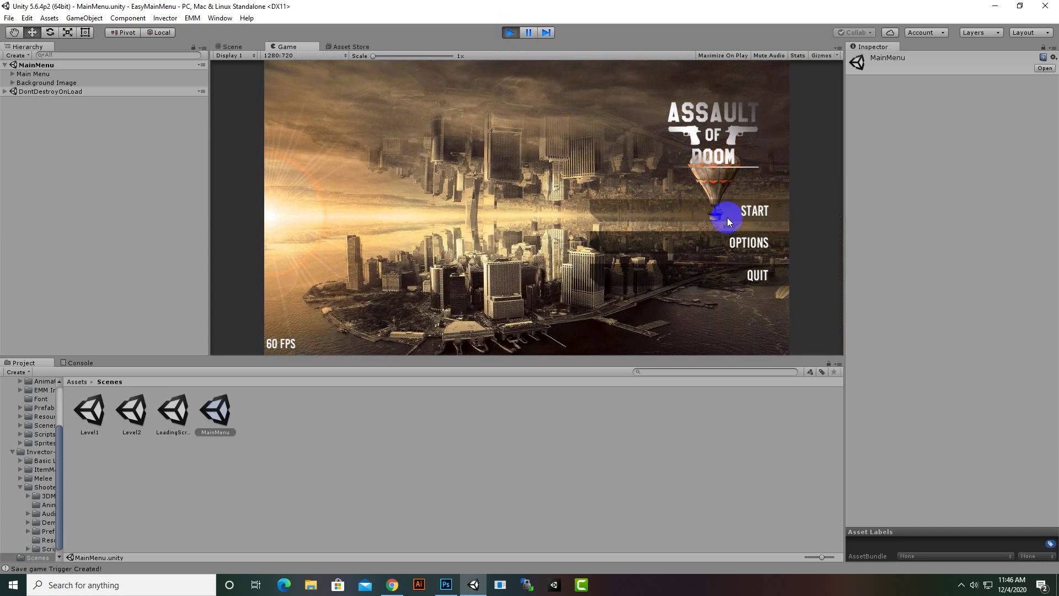
click(727, 220)
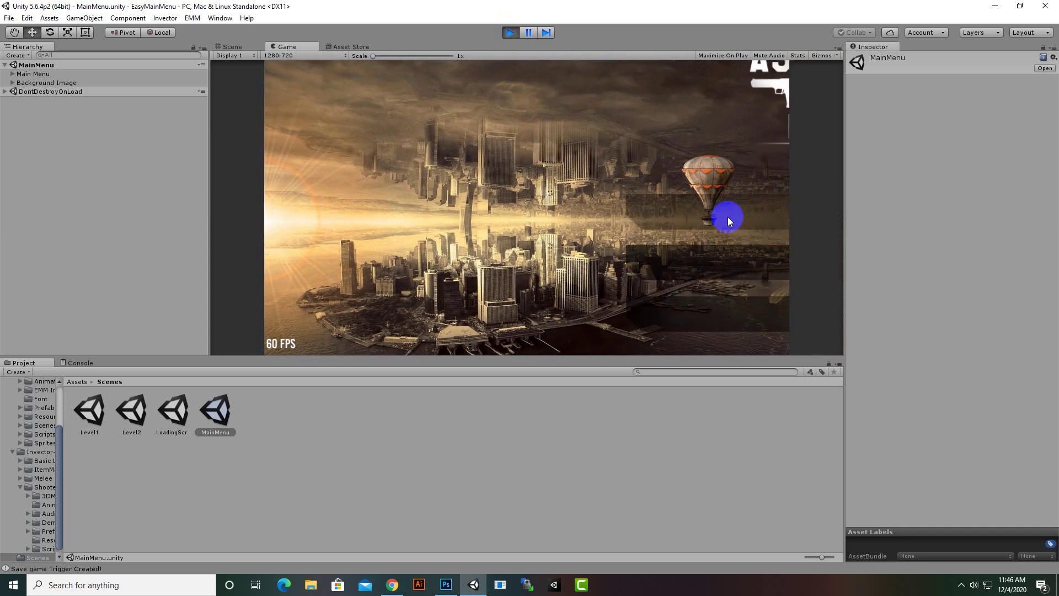
click(336, 246)
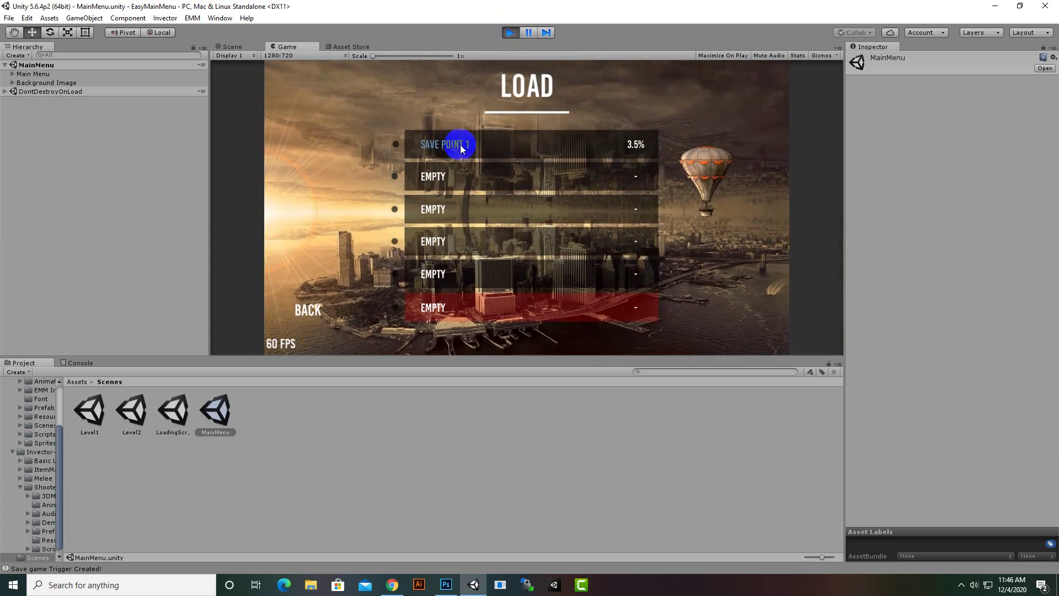
click(452, 145)
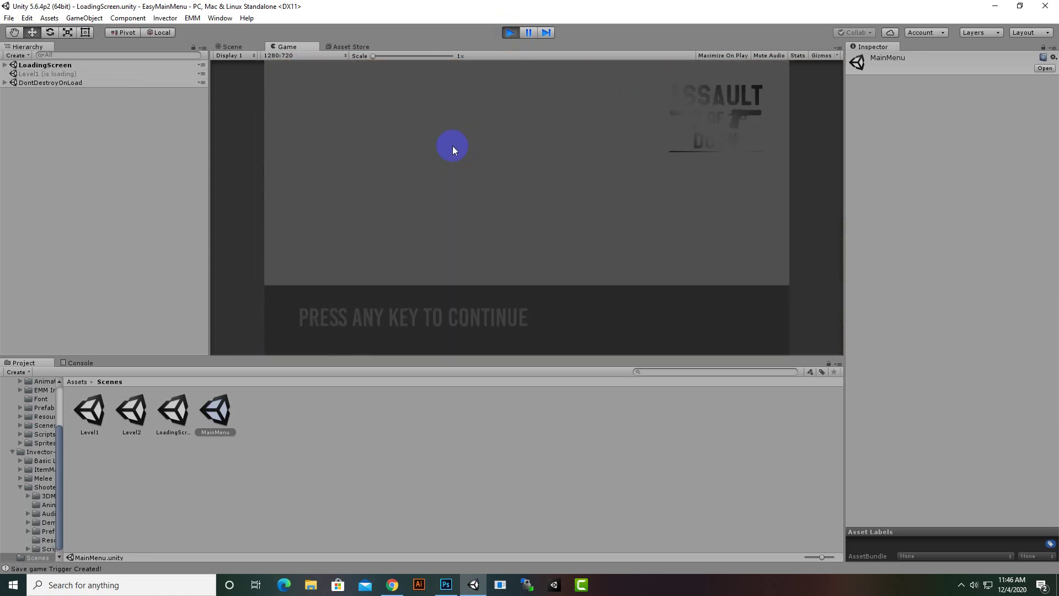
key(space)
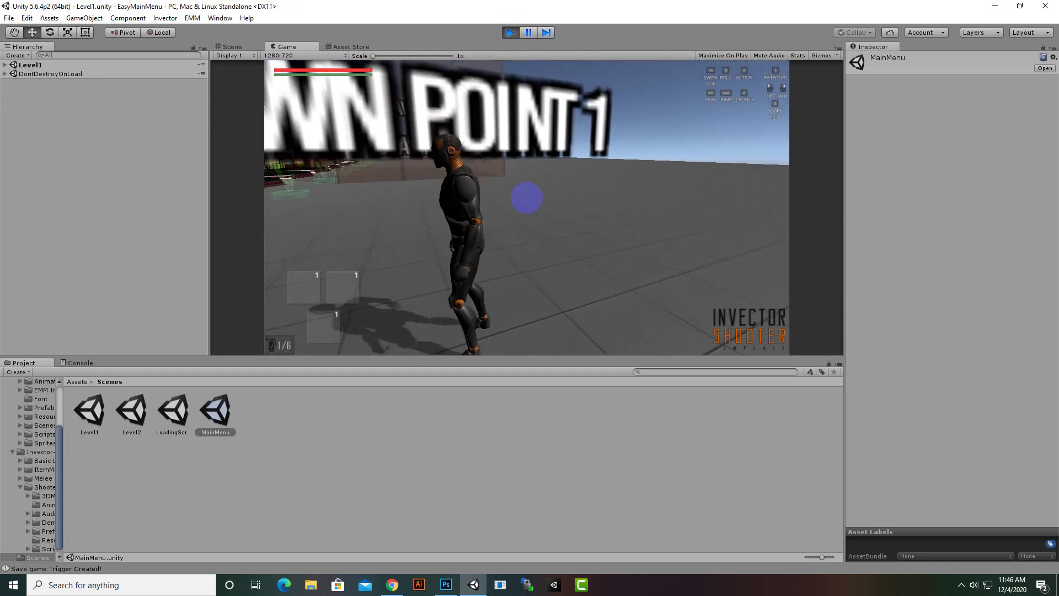
Step: Run the character around the spawn and save point signs in the loaded Level1, bring up the pause menu, and end the playtest
key(w)
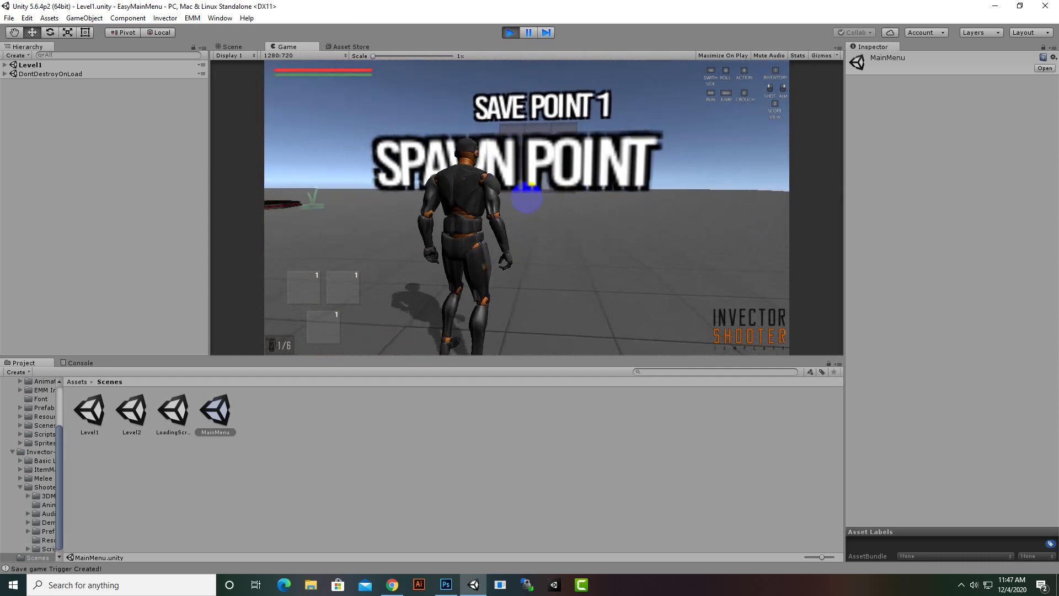
key(Escape)
click(510, 33)
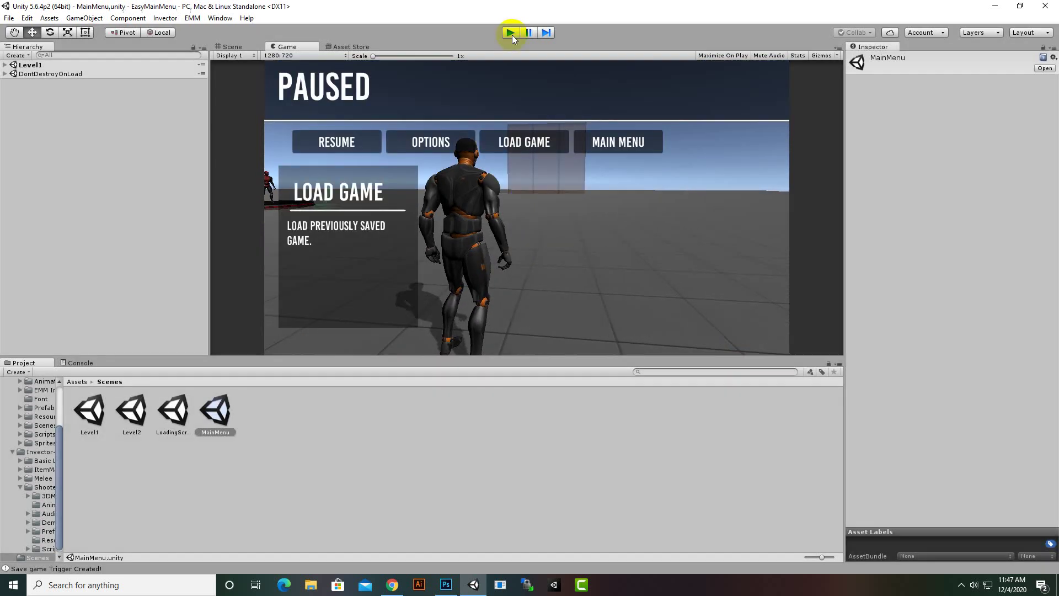
Step: Open the Level2 scene and add the EMM Gameplay UI to it
click(117, 420)
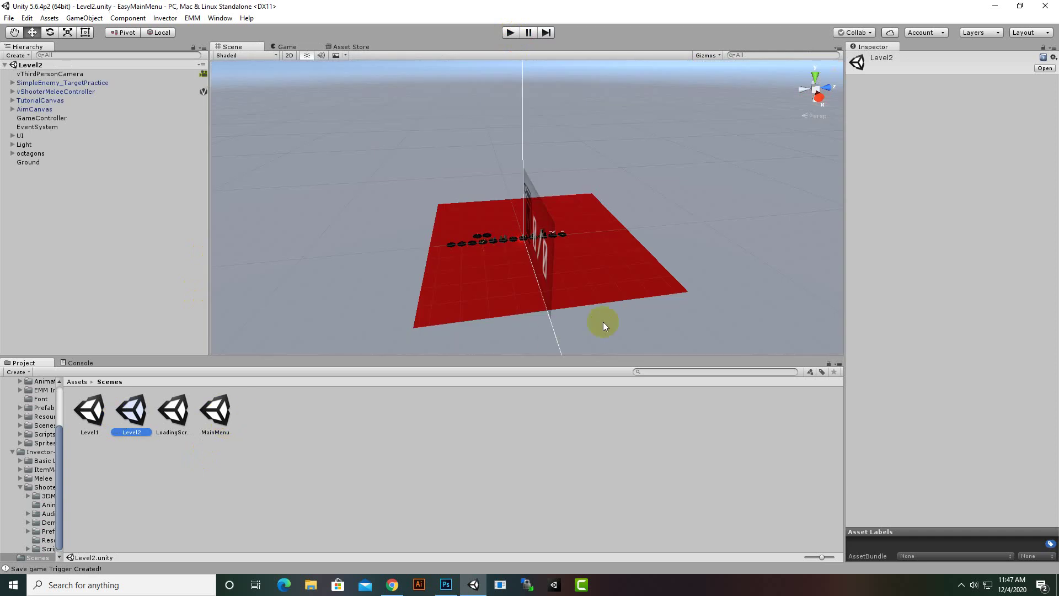
scroll(591, 293, up, 5)
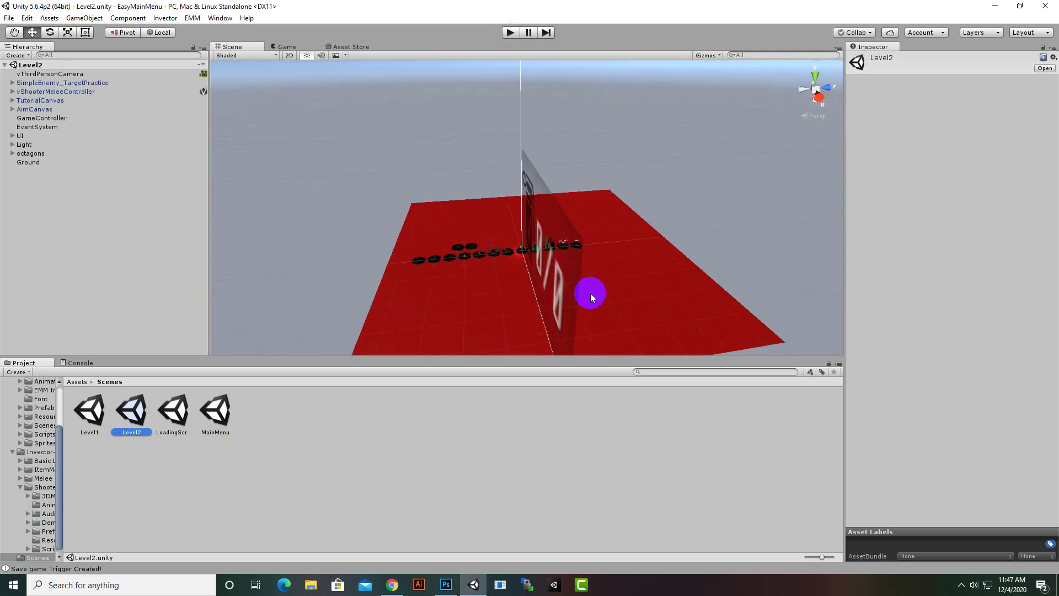
click(192, 18)
mouse_move(206, 32)
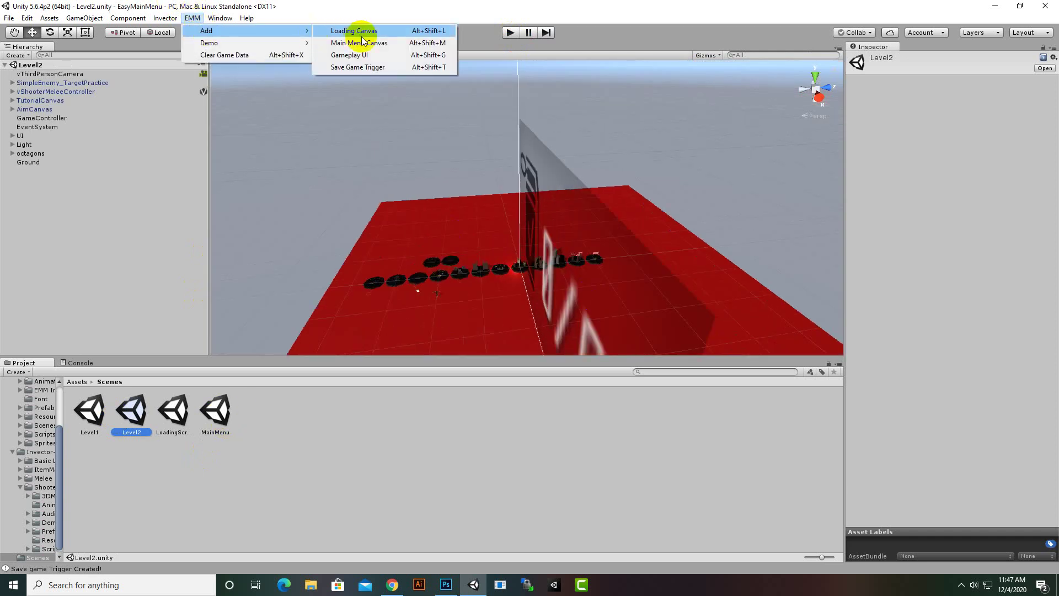
click(356, 55)
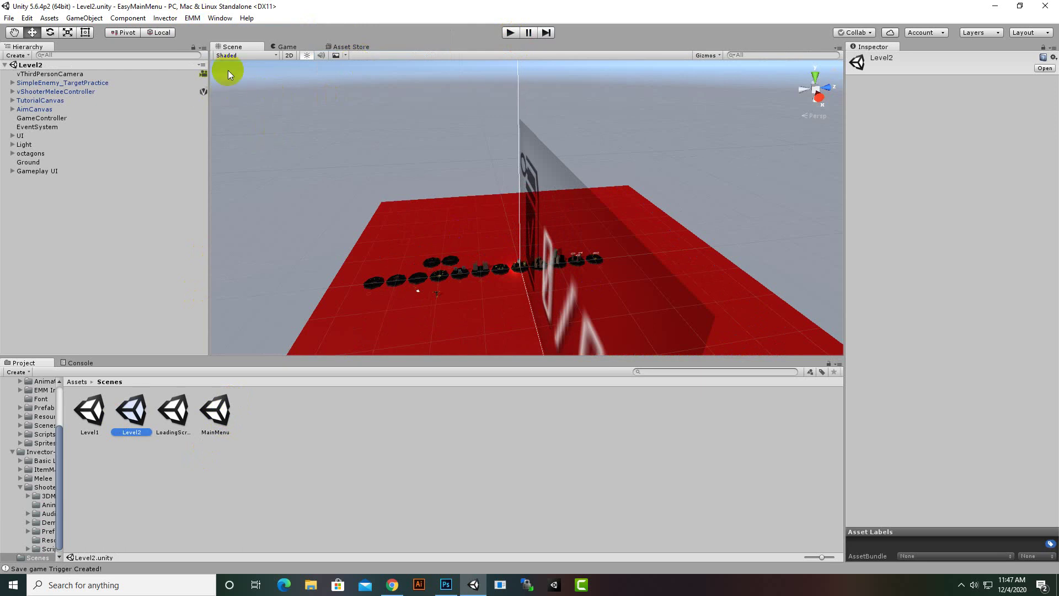
Step: Add an EMM Save Game Trigger to Level2 and rename it SaveGameTrigger3
click(220, 18)
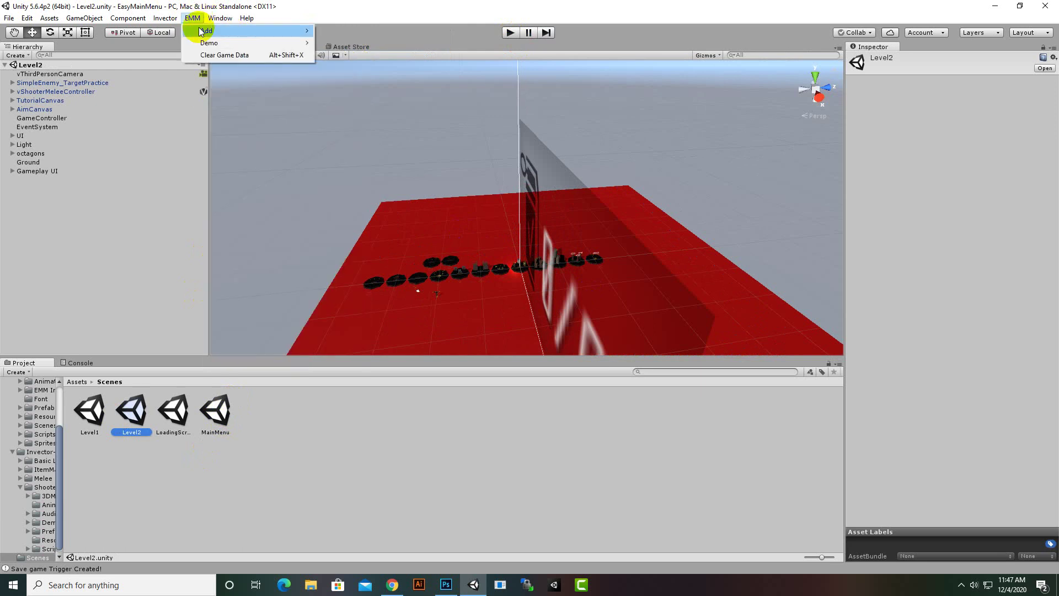
mouse_move(207, 41)
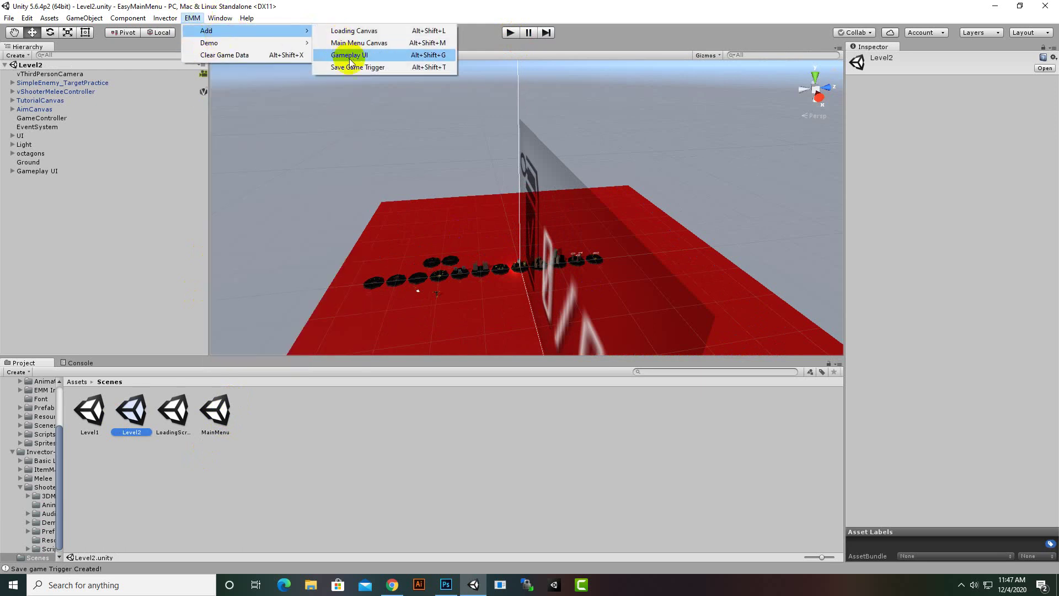
click(350, 68)
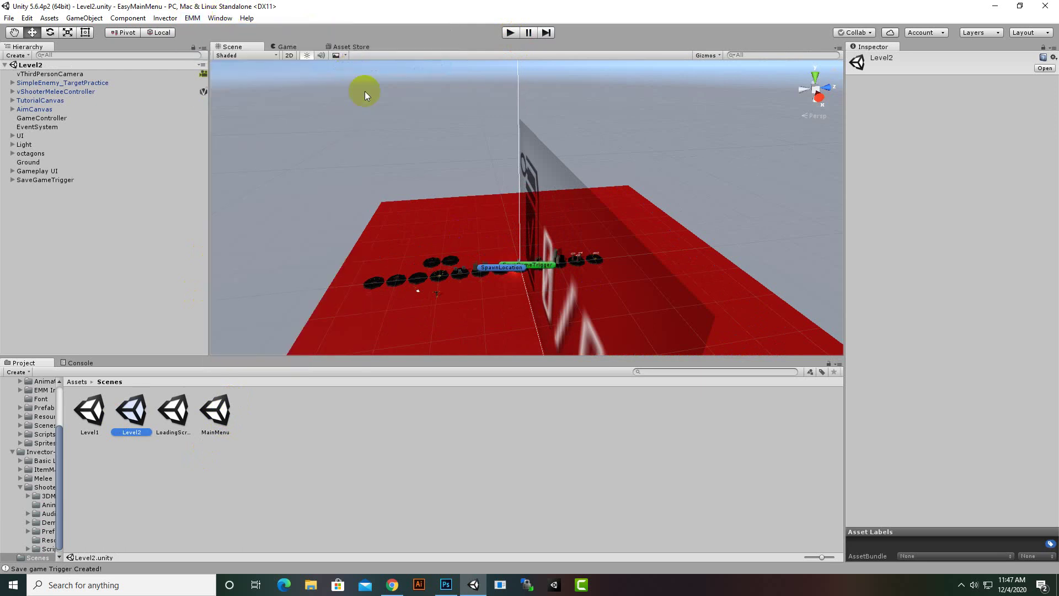
click(53, 181)
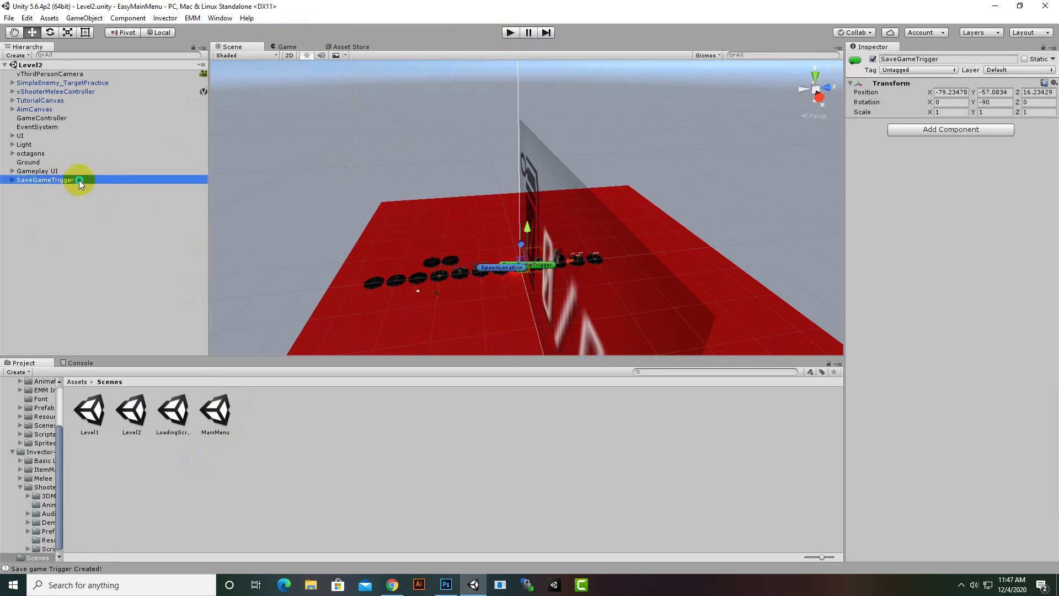
right_click(78, 179)
click(103, 215)
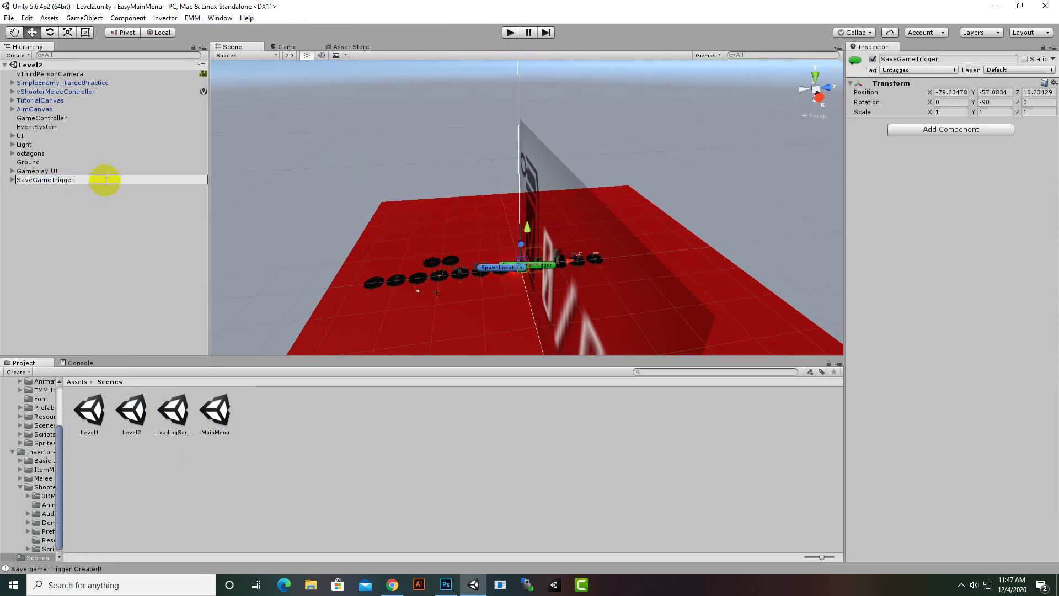
text(3)
key(Return)
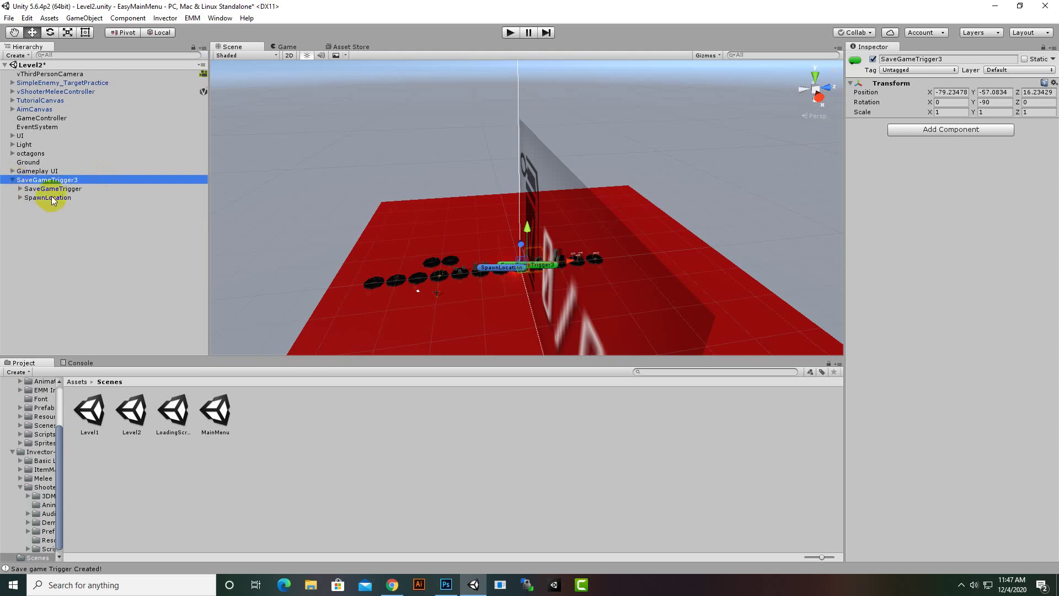
Step: Set the Save Trigger Id of the trigger inside SaveGameTrigger3 to 3, and save the scene
click(51, 197)
click(29, 191)
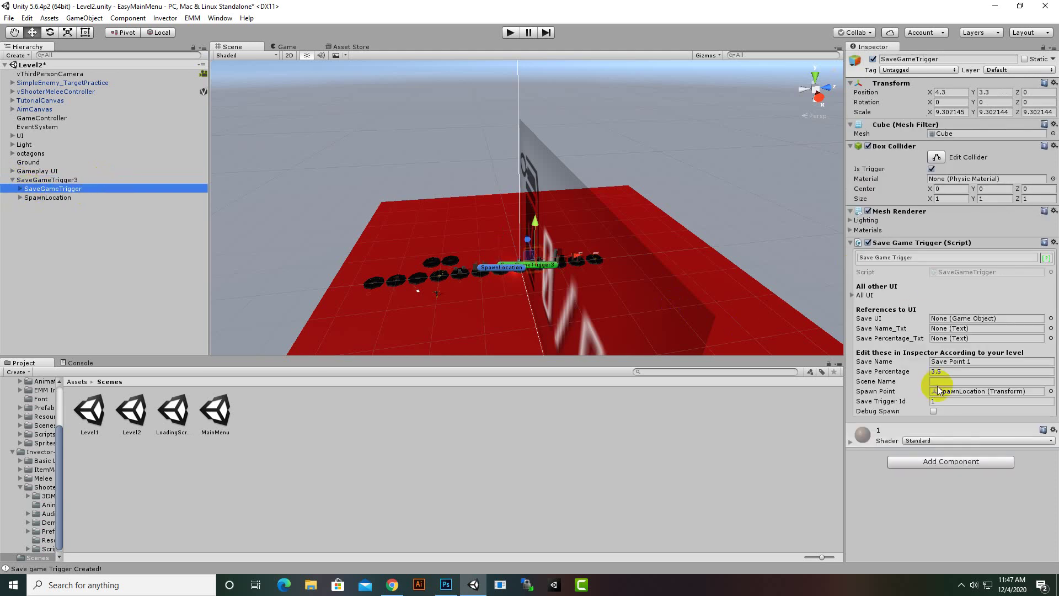
click(933, 411)
click(944, 401)
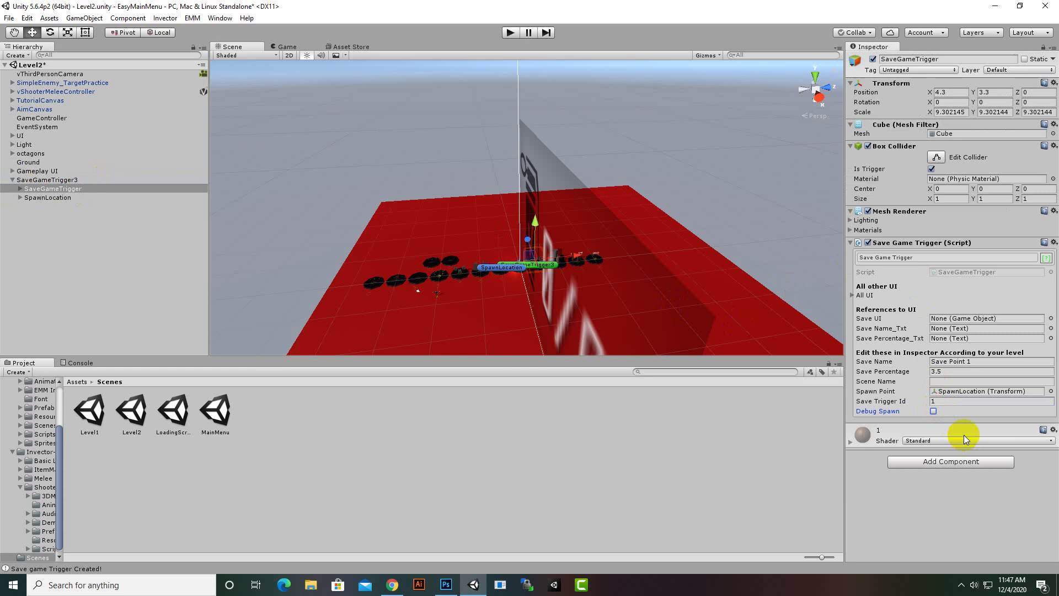
click(966, 401)
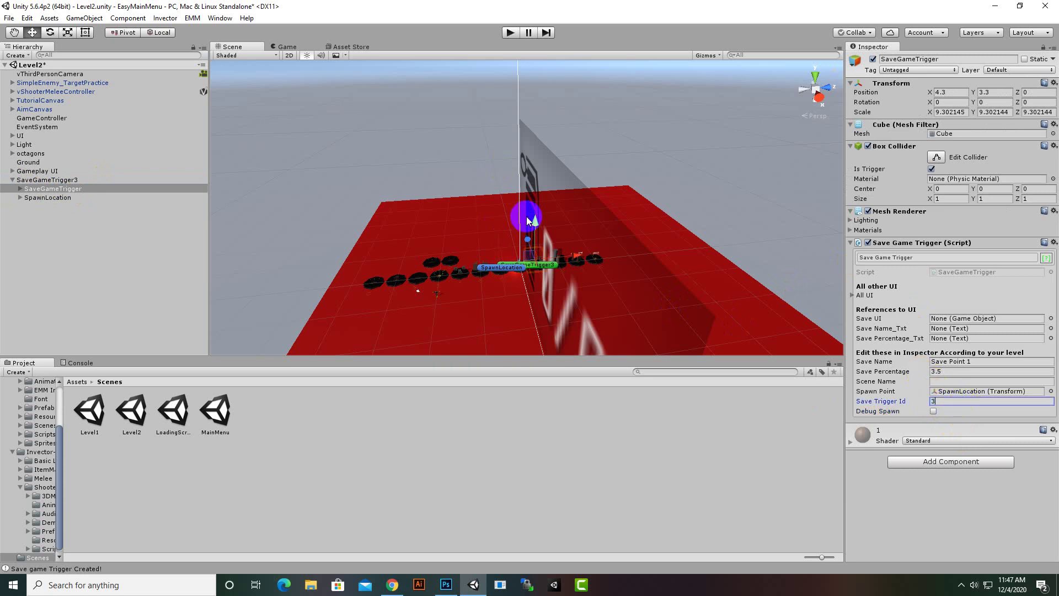
key(ctrl+s)
Step: Move the whole SaveGameTrigger3 object onto the red ground, to about X 8, Y 0.4, Z 11.5
click(77, 174)
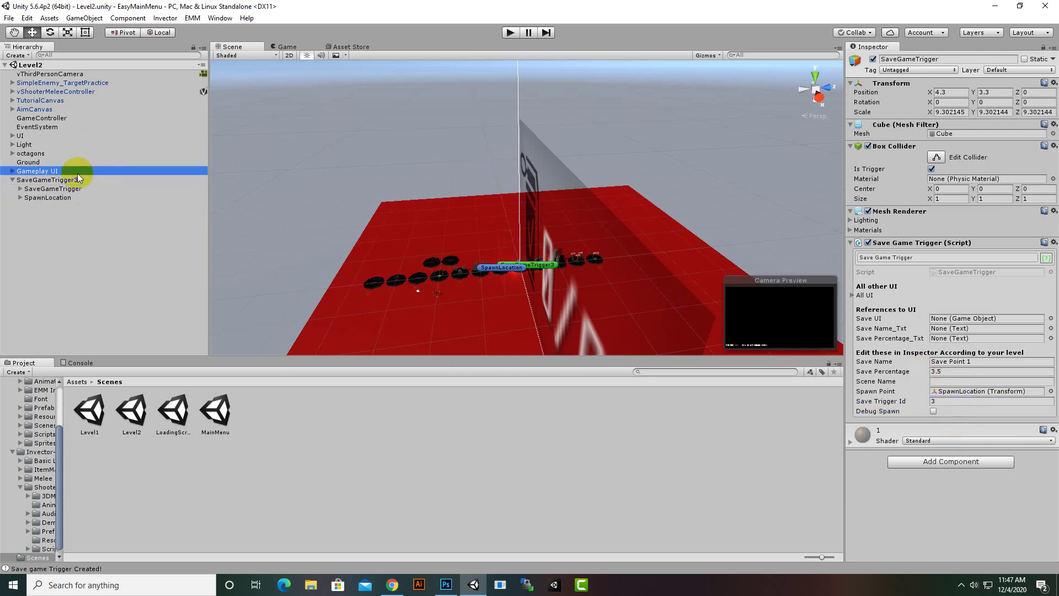
click(88, 180)
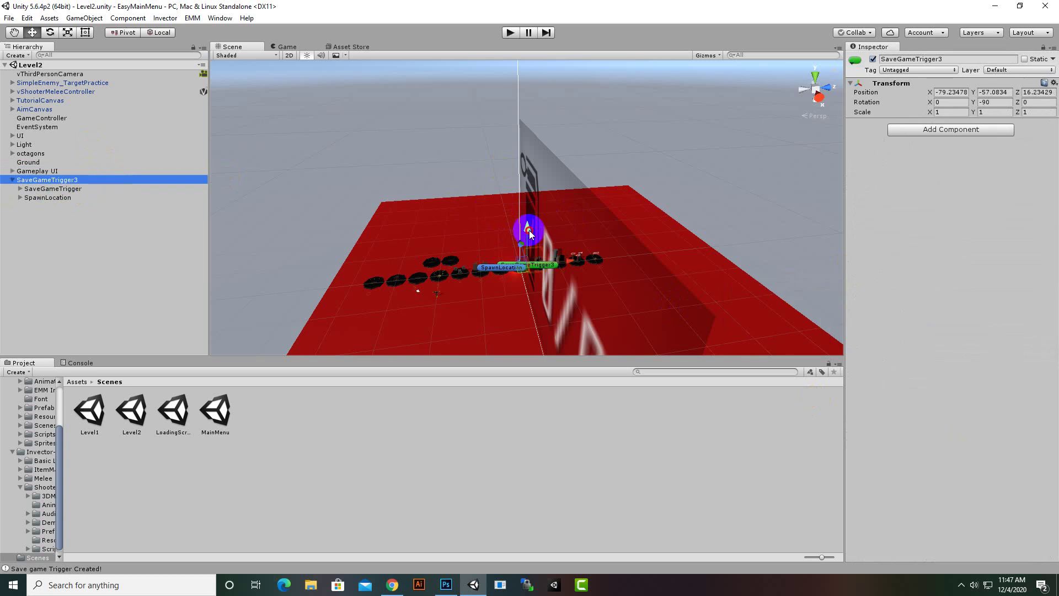
drag(529, 234, 568, 248)
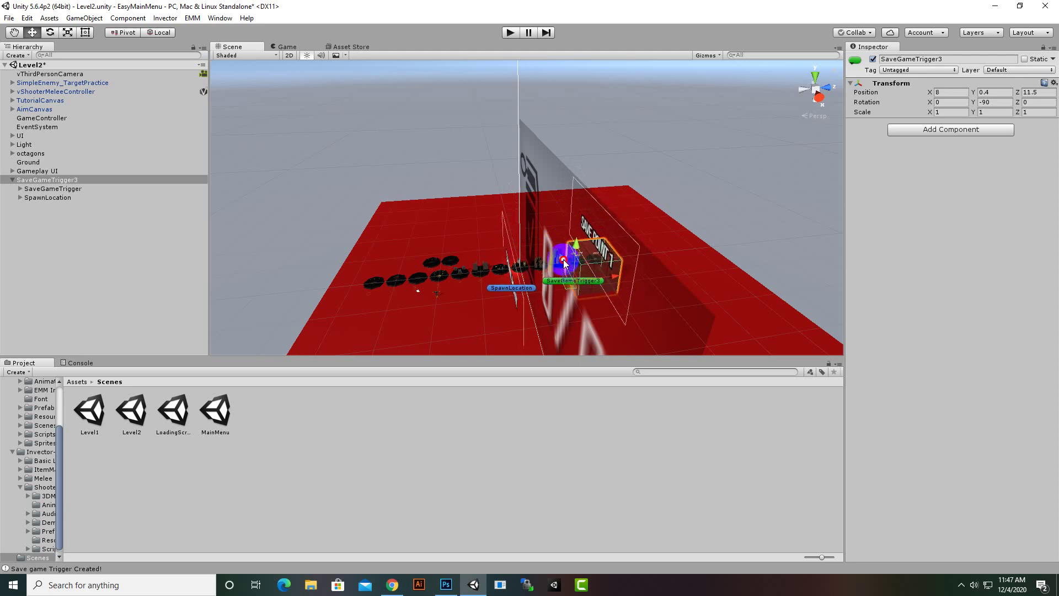
Step: Change the sign text on the canvas of SaveGameTrigger3's trigger to Save Point 3, and save the scene
click(35, 189)
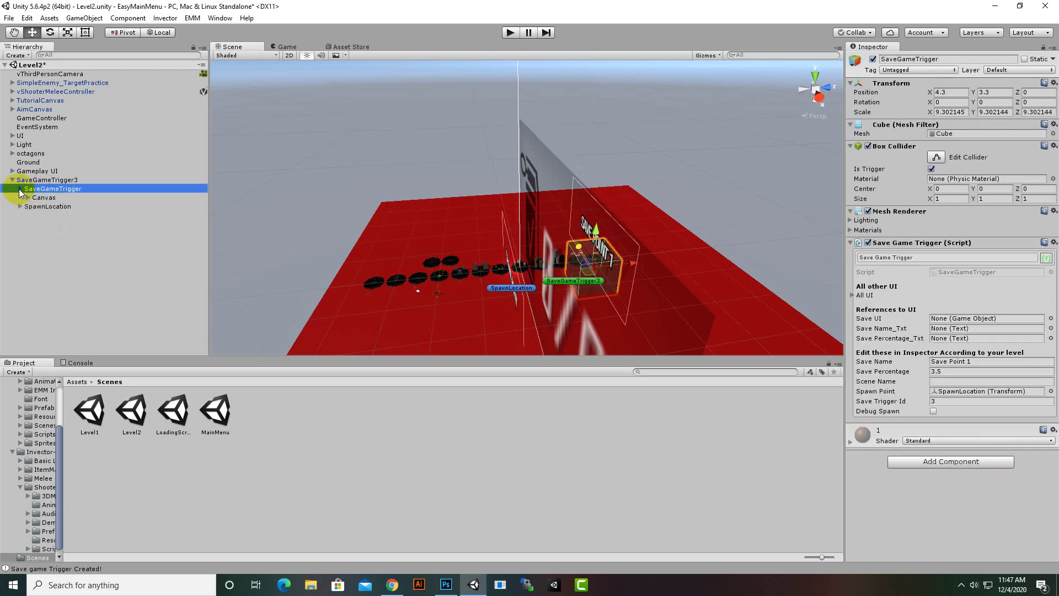
click(29, 197)
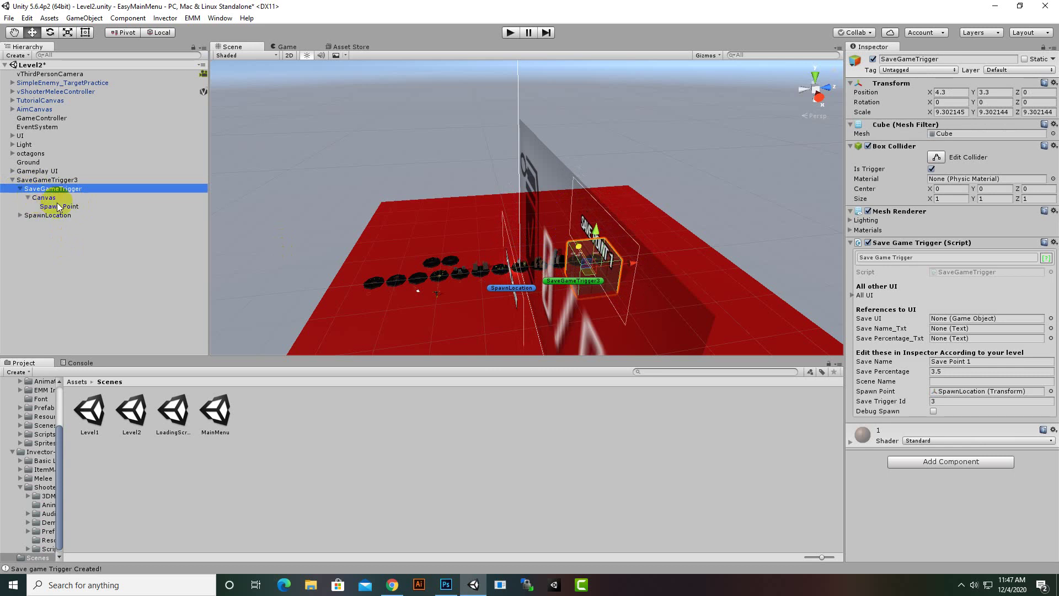
click(59, 206)
click(954, 206)
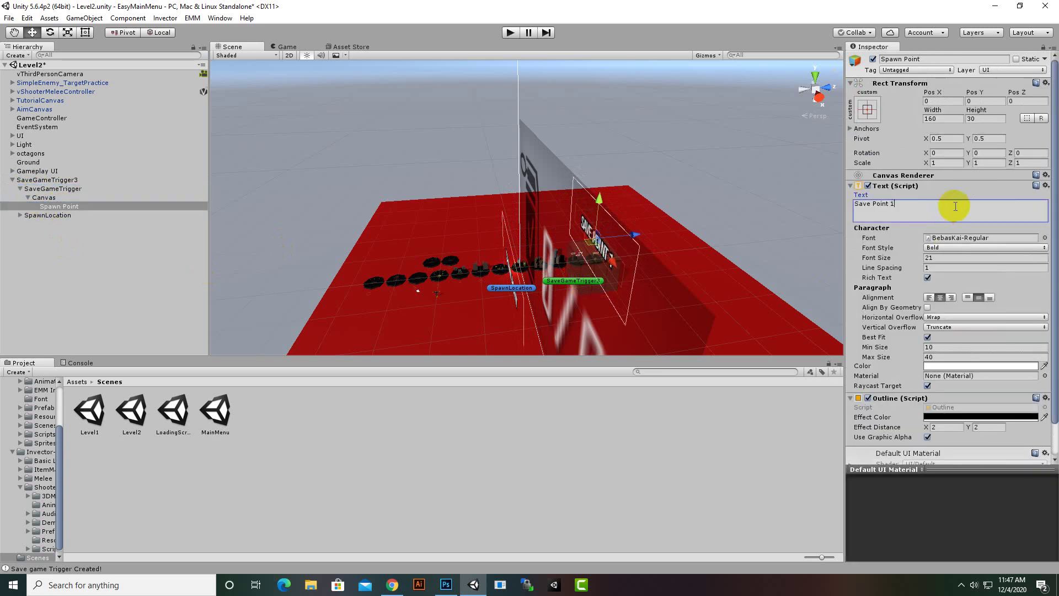
text(3)
key(ctrl+s)
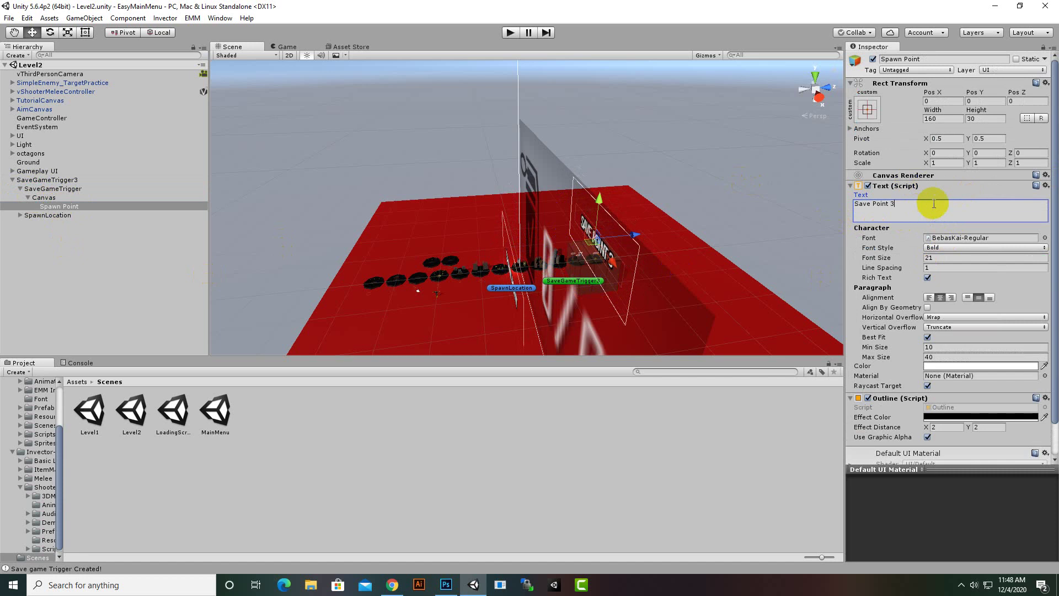
Step: Playtest Level2 by running the character into the Save Point 3 trigger, and confirm saving the game in the first slot
click(510, 32)
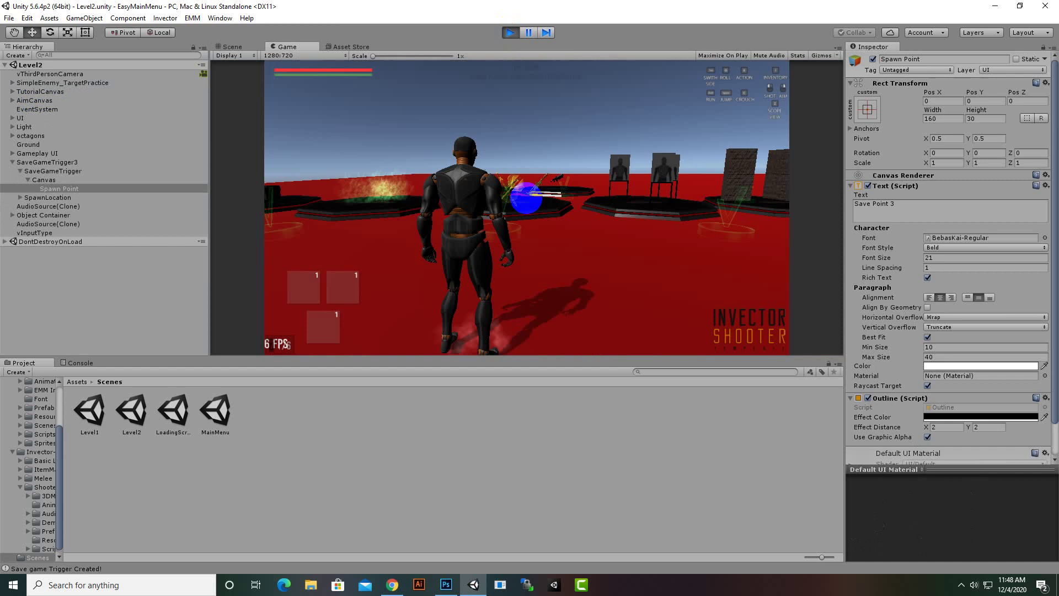
key(w)
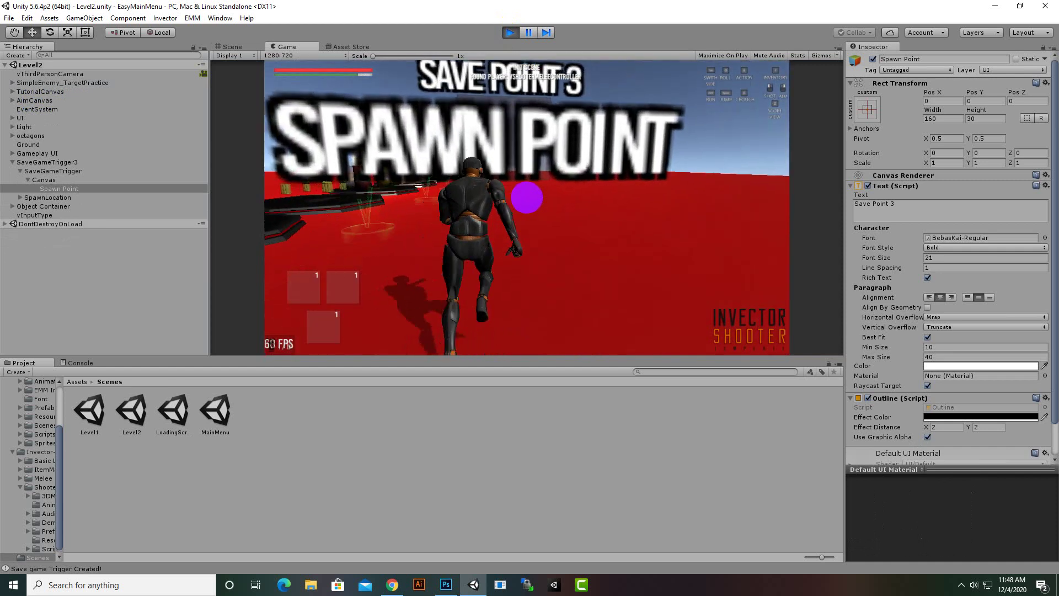
key(w)
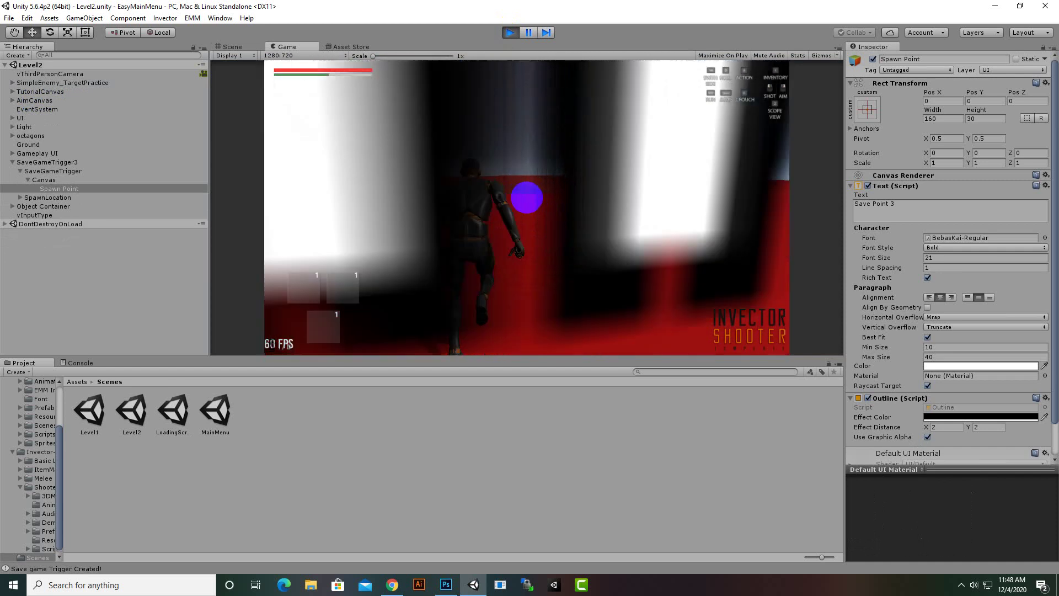
key(w)
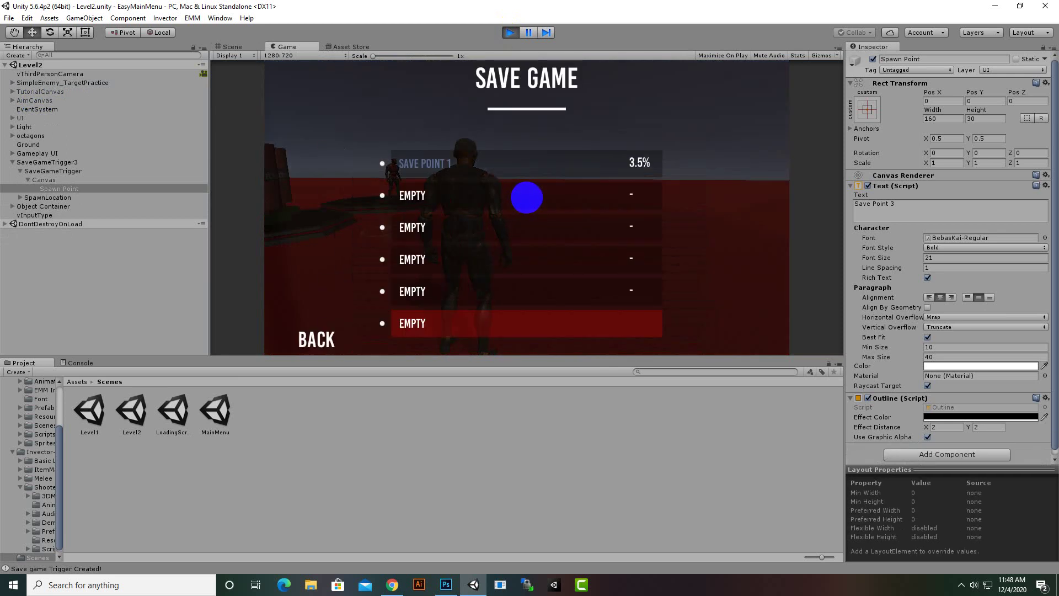
key(Return)
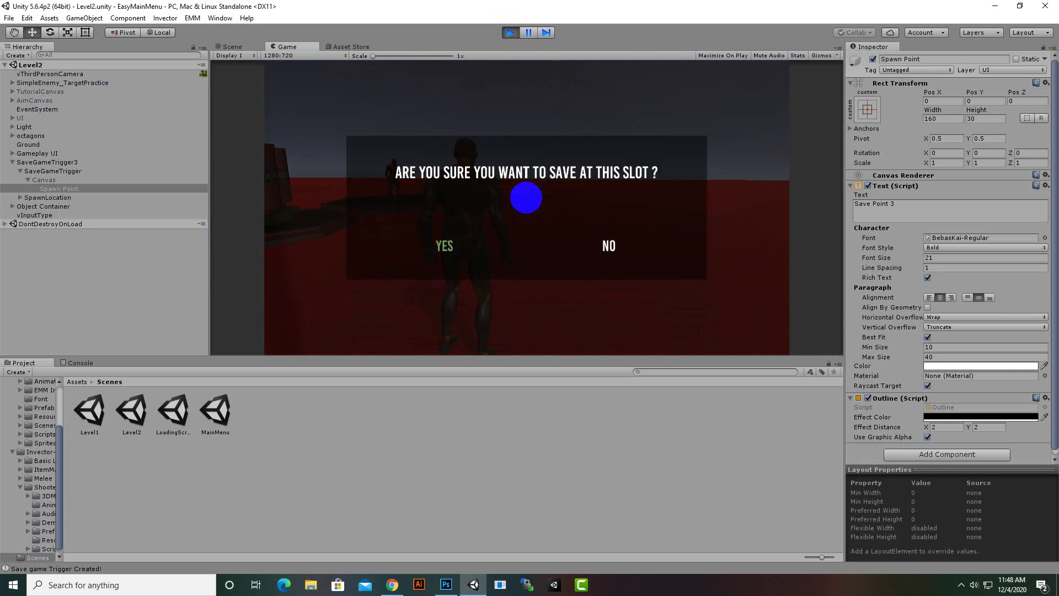
key(Return)
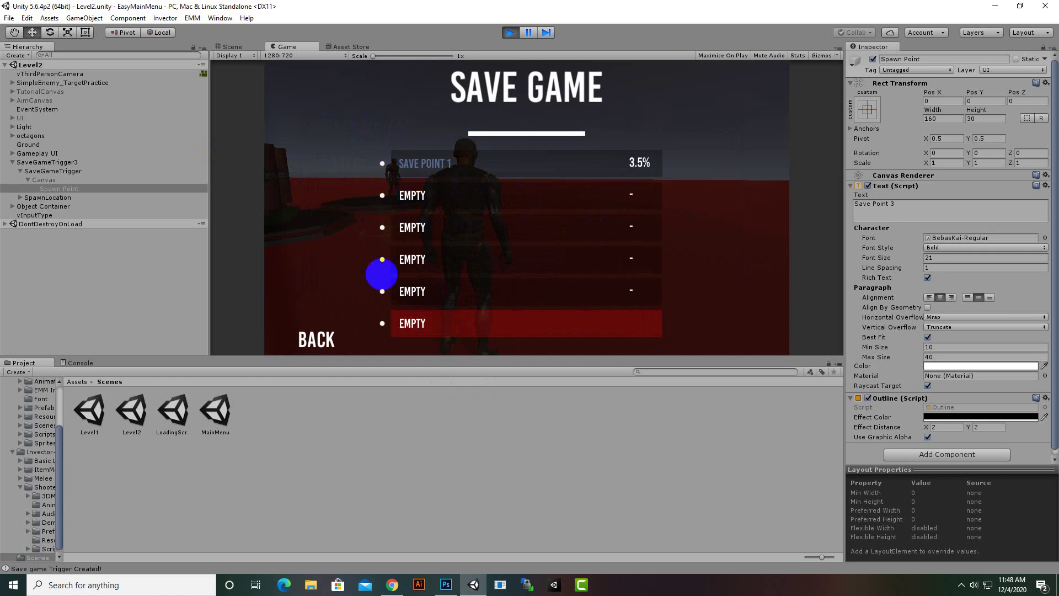
Step: Save the game in the fourth slot as well, confirm the save, and end the Level2 playtest
click(368, 164)
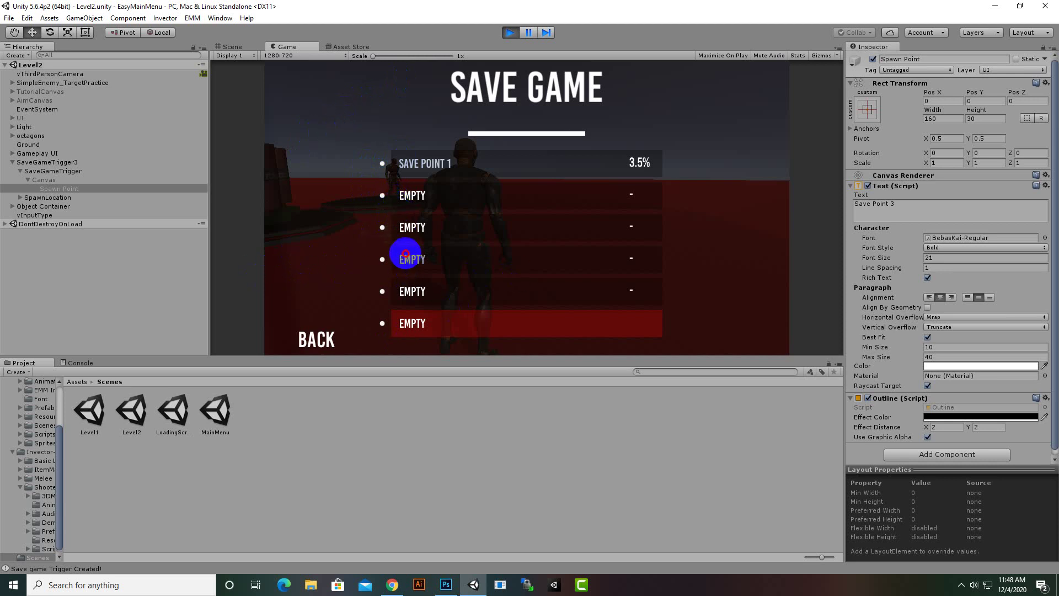
click(405, 254)
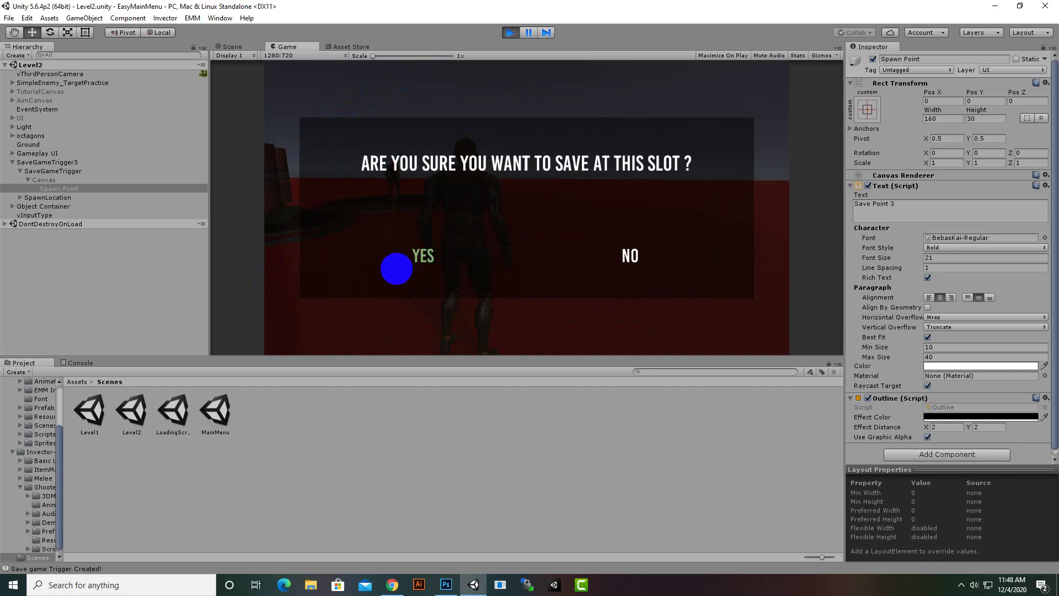
click(396, 269)
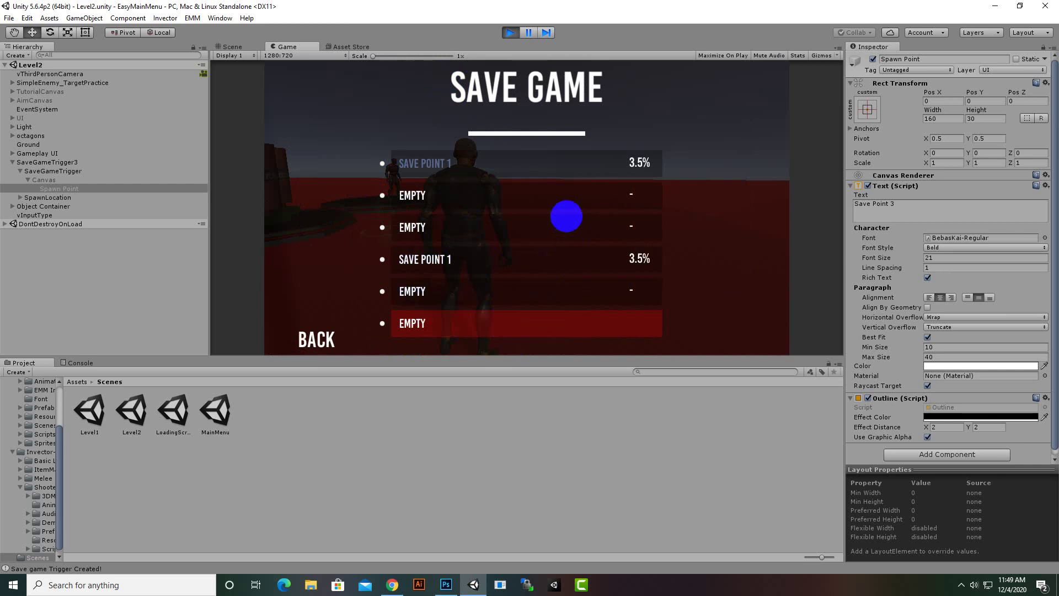
click(511, 33)
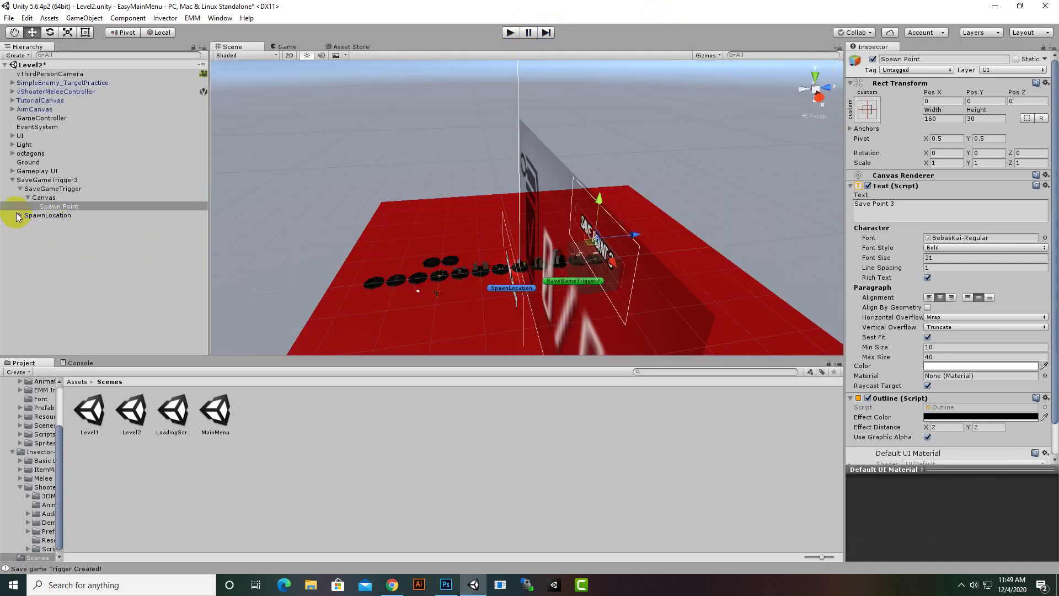
Step: Examine the canvases and Spawn Point texts under SpawnLocation and SaveGameTrigger for the setting that names the save
click(44, 216)
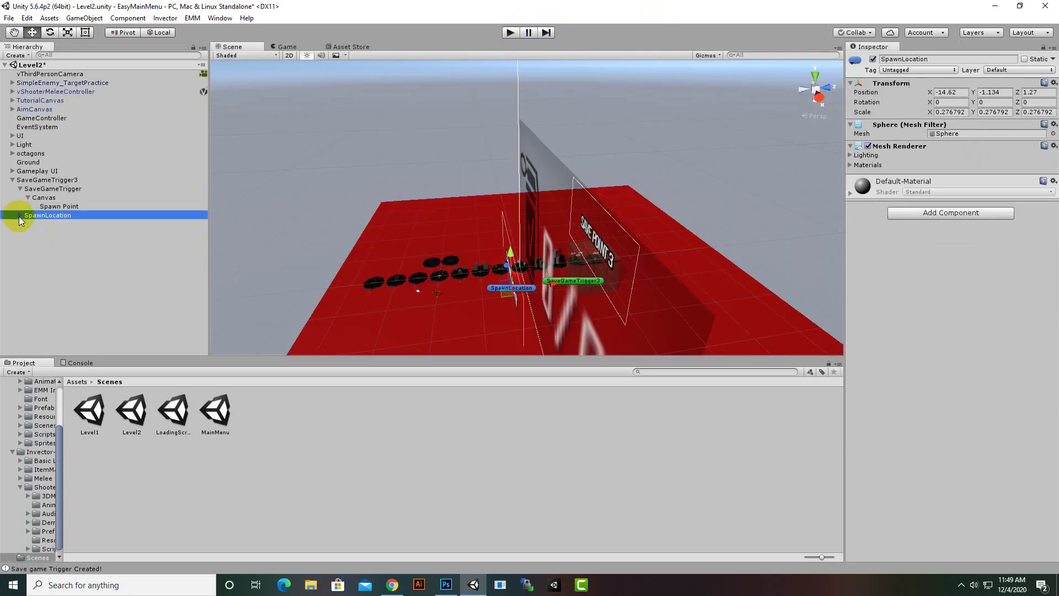
click(28, 224)
click(47, 233)
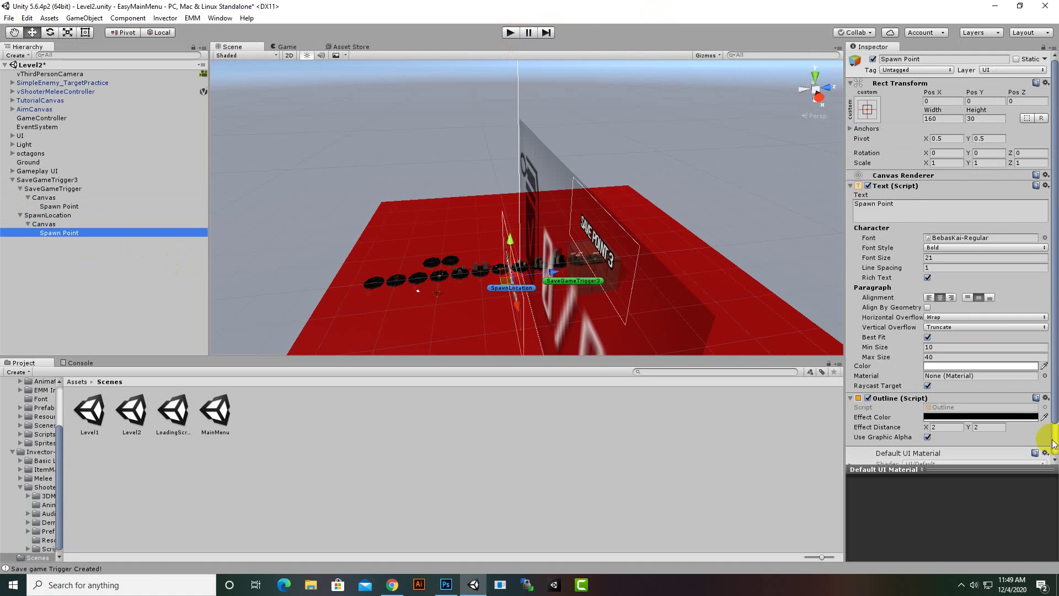
scroll(943, 394, down, 2)
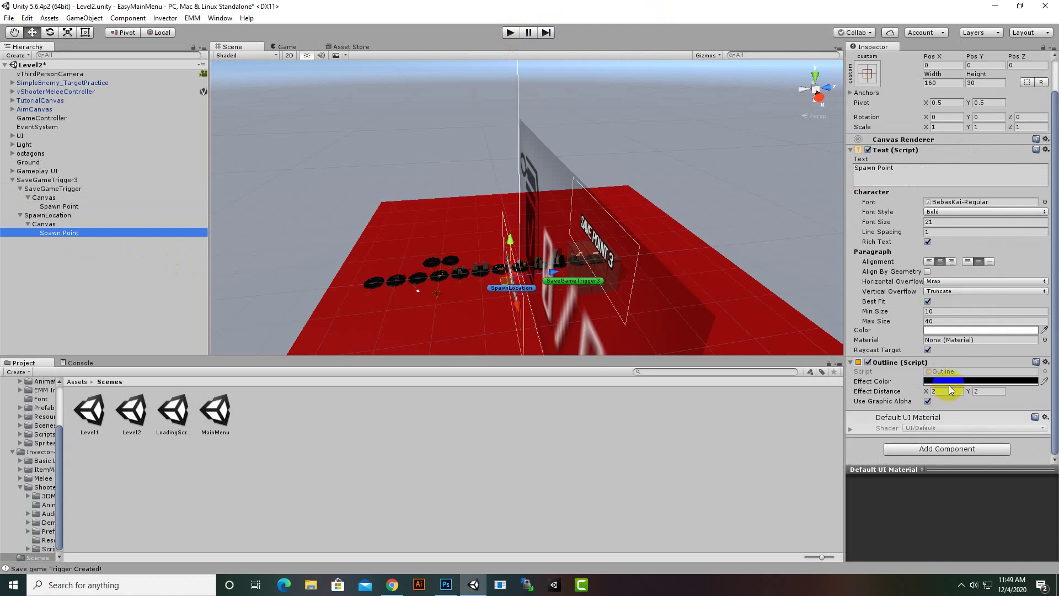
click(92, 225)
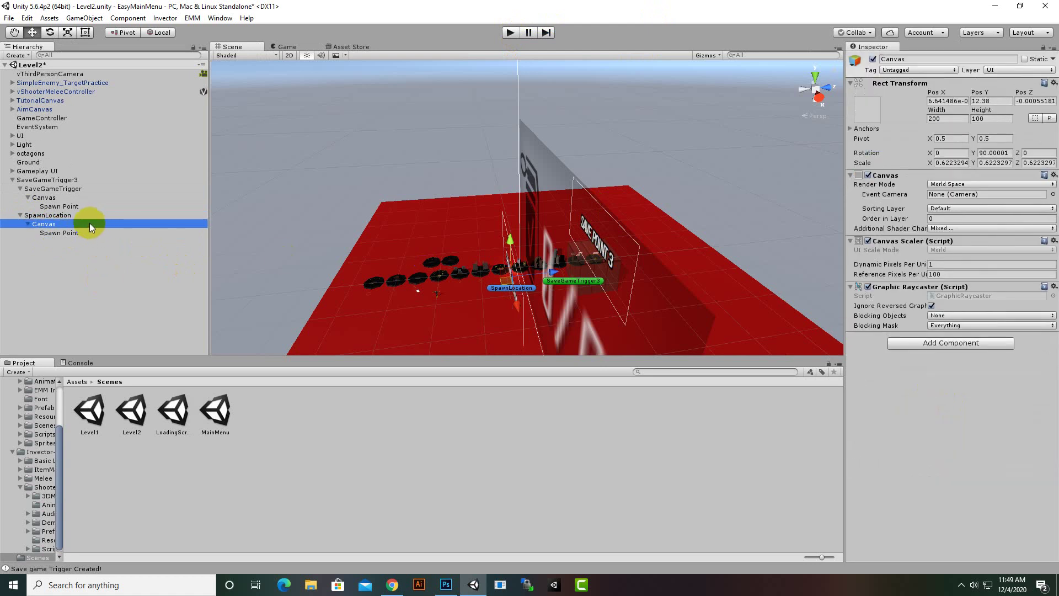
click(88, 216)
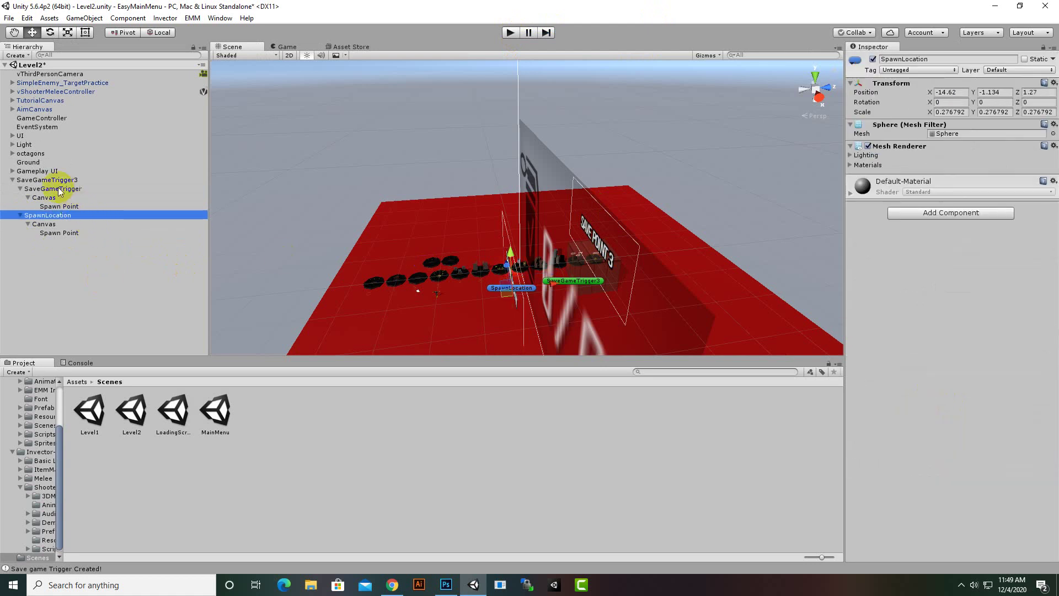
click(56, 206)
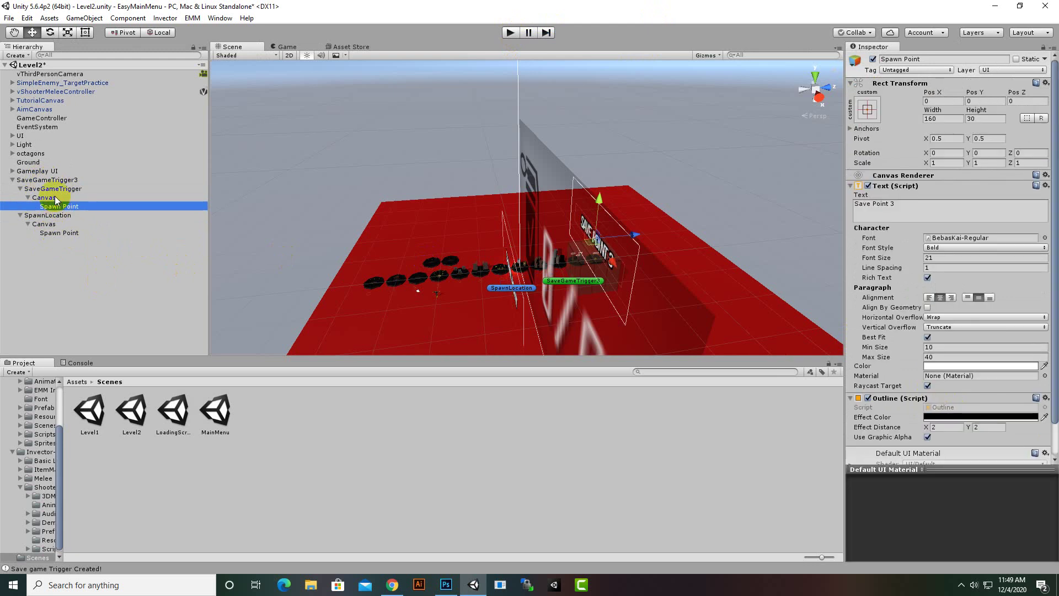
scroll(998, 356, down, 3)
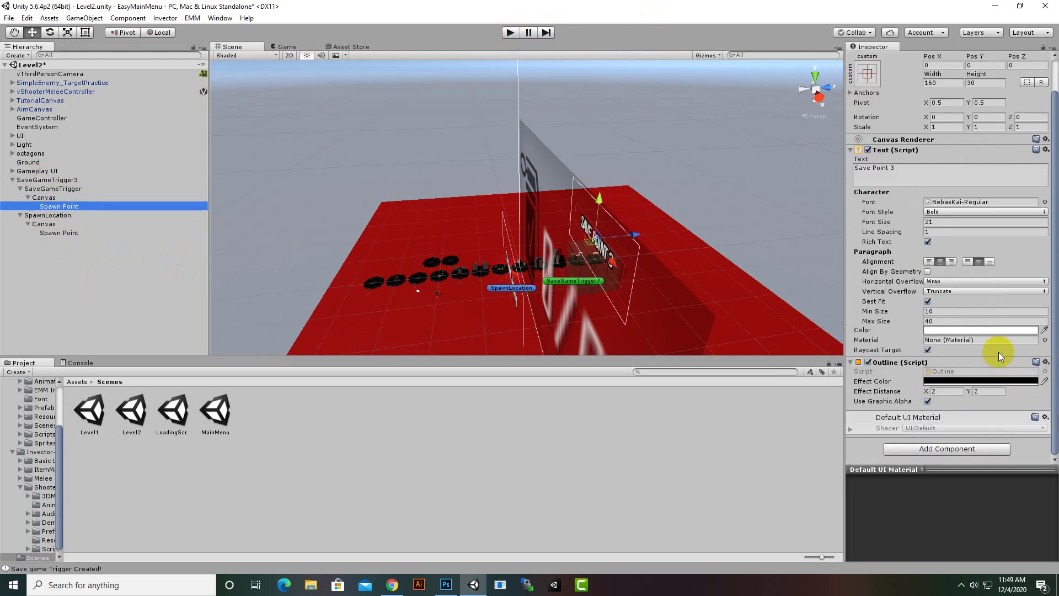
click(54, 198)
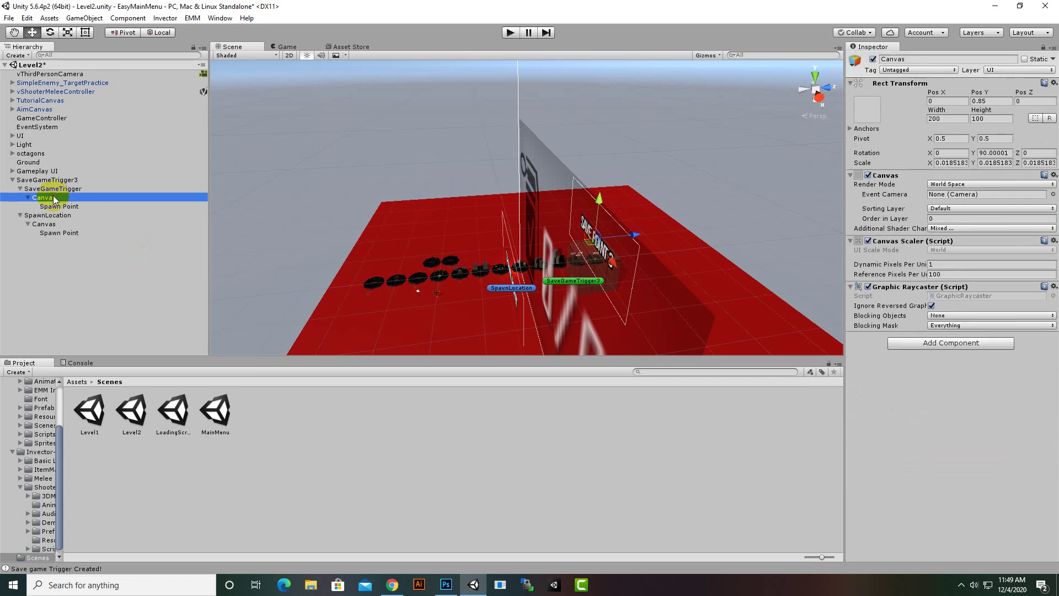
Step: Set the Save Name of the trigger inside SaveGameTrigger3 to Save Point 3
click(52, 188)
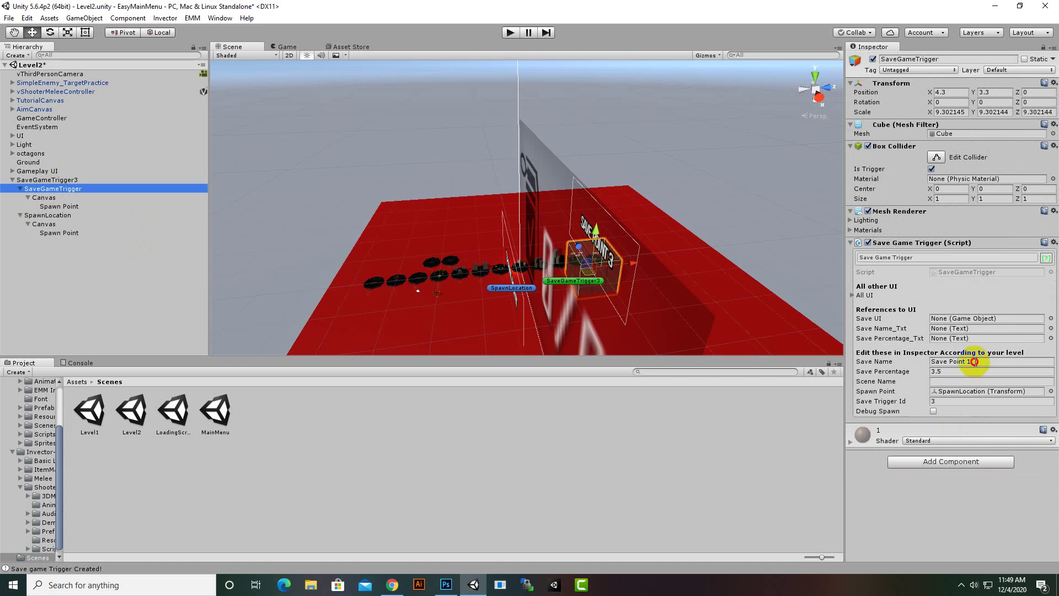
click(971, 361)
click(977, 364)
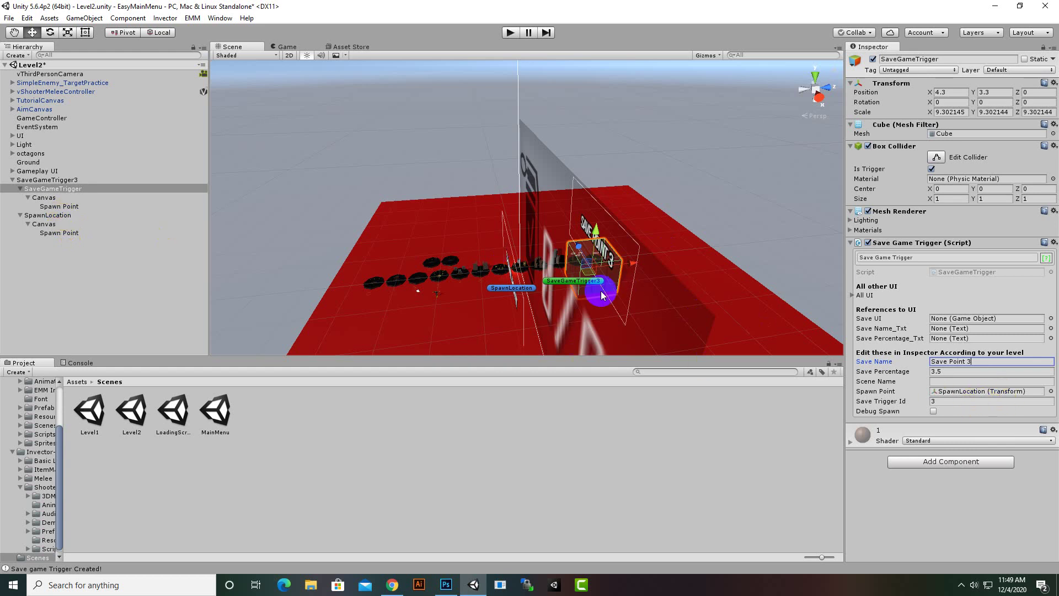
Step: Move SpawnLocation along its X axis up to the Save Point 3 trigger, to about X 2.74, Y -1.134, Z 1.27
click(61, 216)
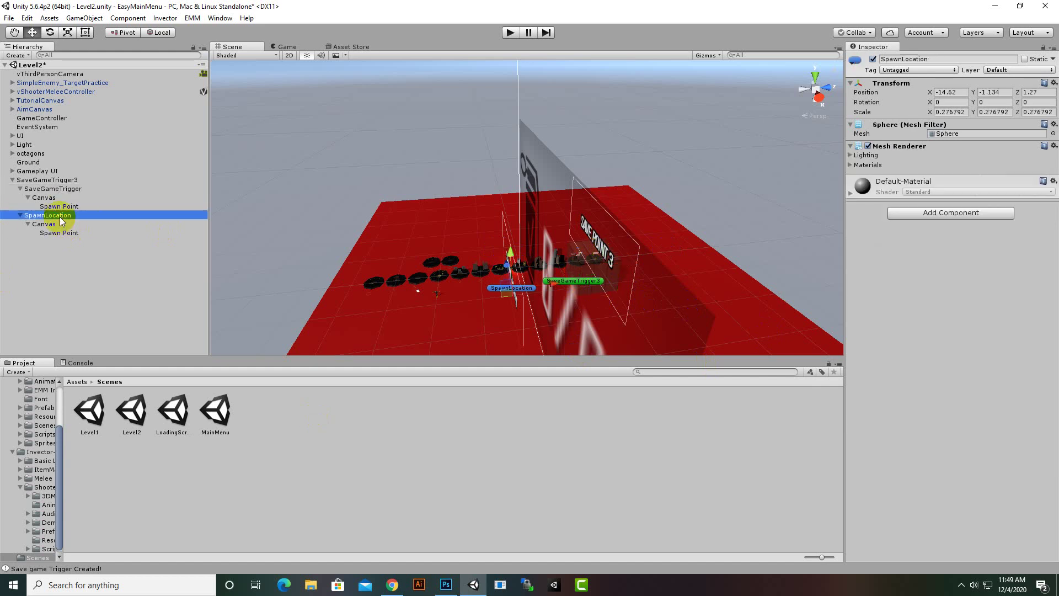
scroll(552, 310, up, 5)
middle_drag(527, 326, 563, 260)
scroll(543, 277, up, 5)
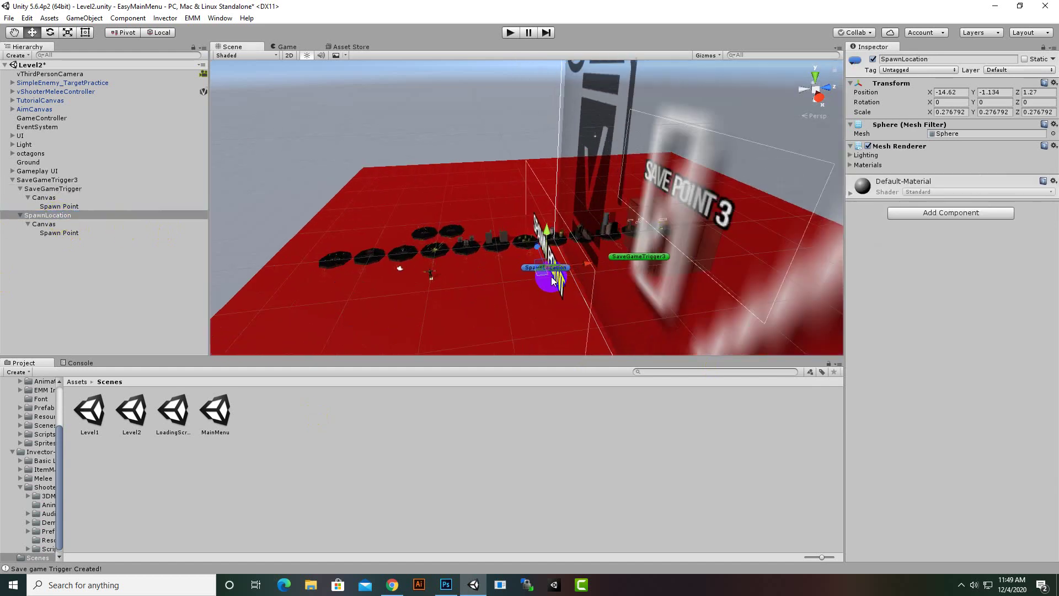
drag(553, 271, 603, 261)
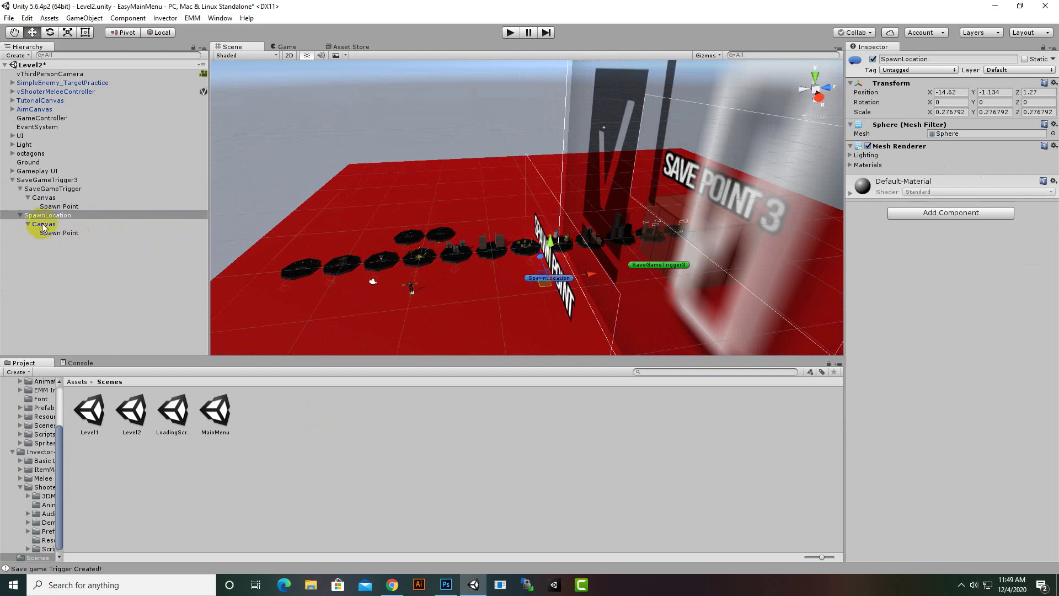
drag(588, 275, 686, 276)
middle_drag(614, 313, 449, 318)
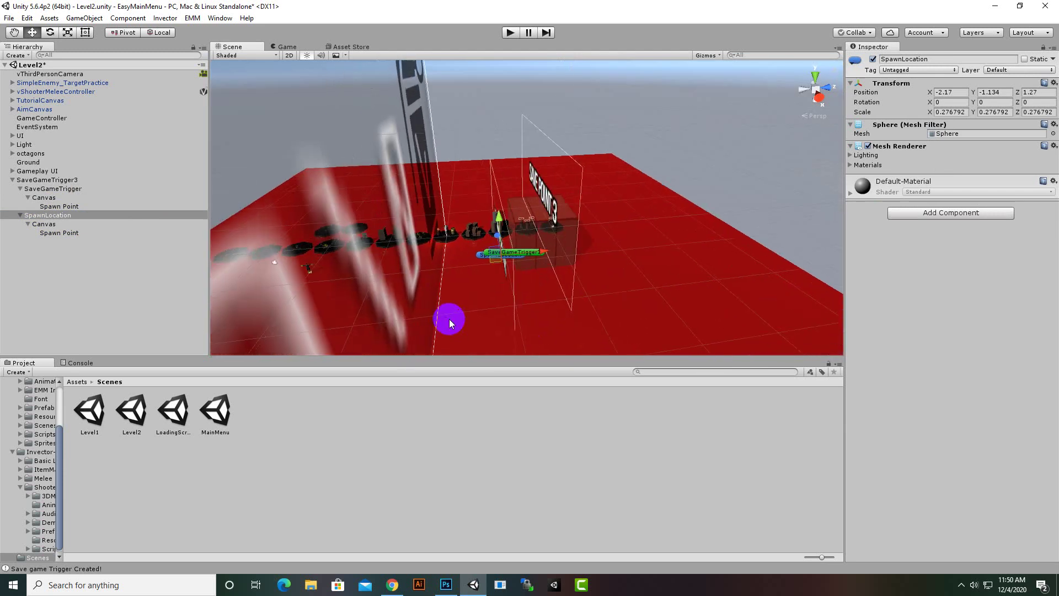
scroll(484, 285, up, 5)
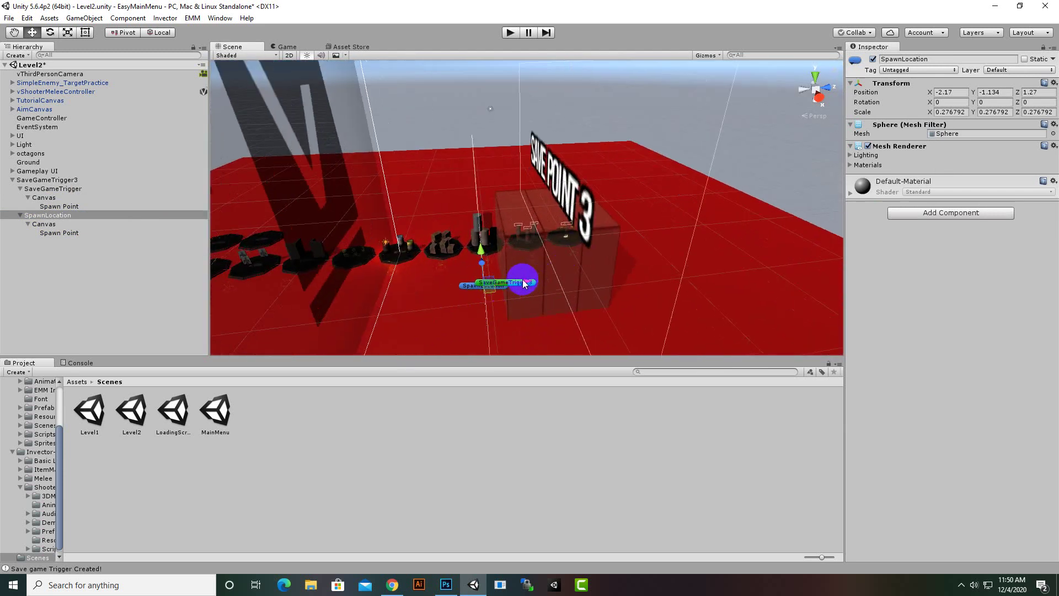
drag(524, 283, 568, 279)
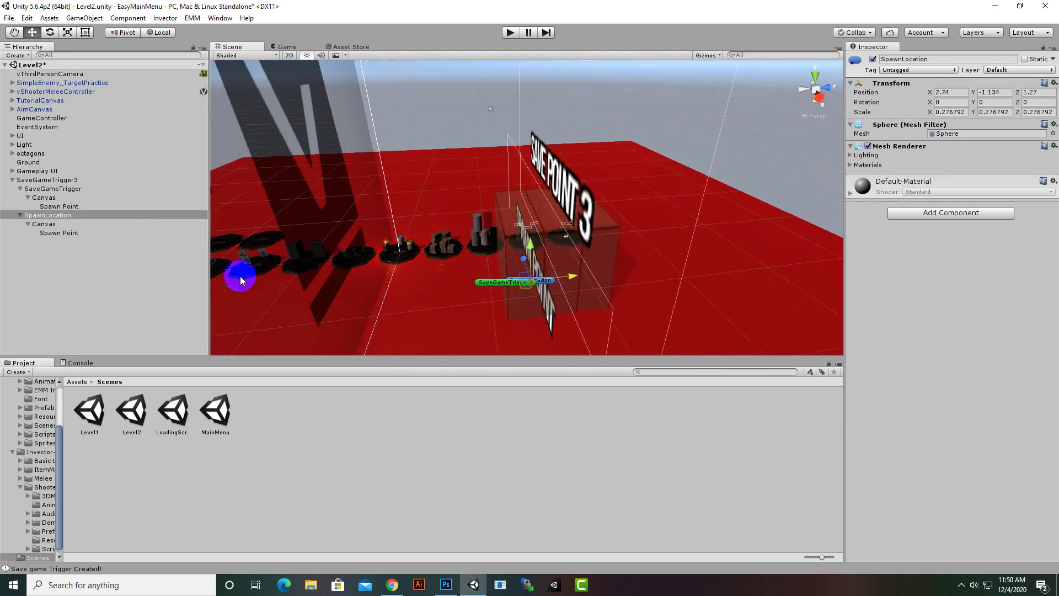
click(46, 181)
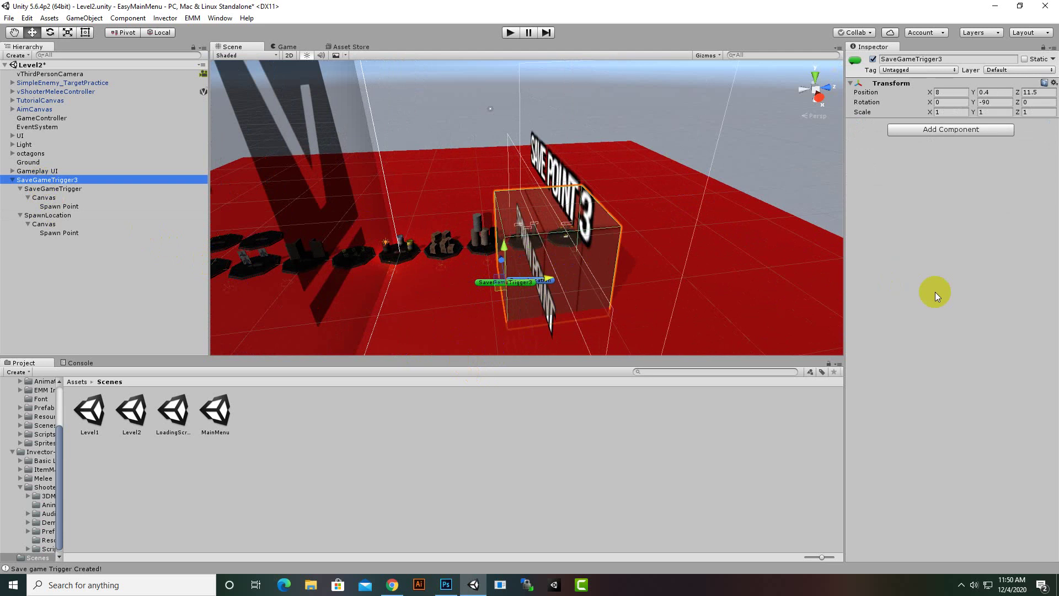
Step: Playtest Level2 by running into the Save Point 3 trigger, overwrite the save in the first slot, and end the playtest
click(510, 32)
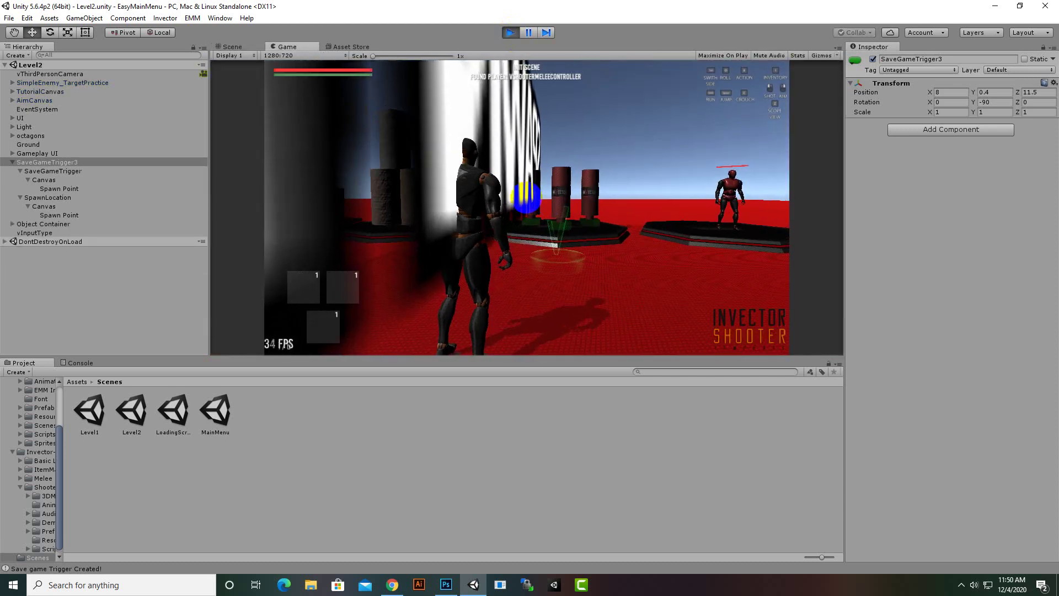
key(w)
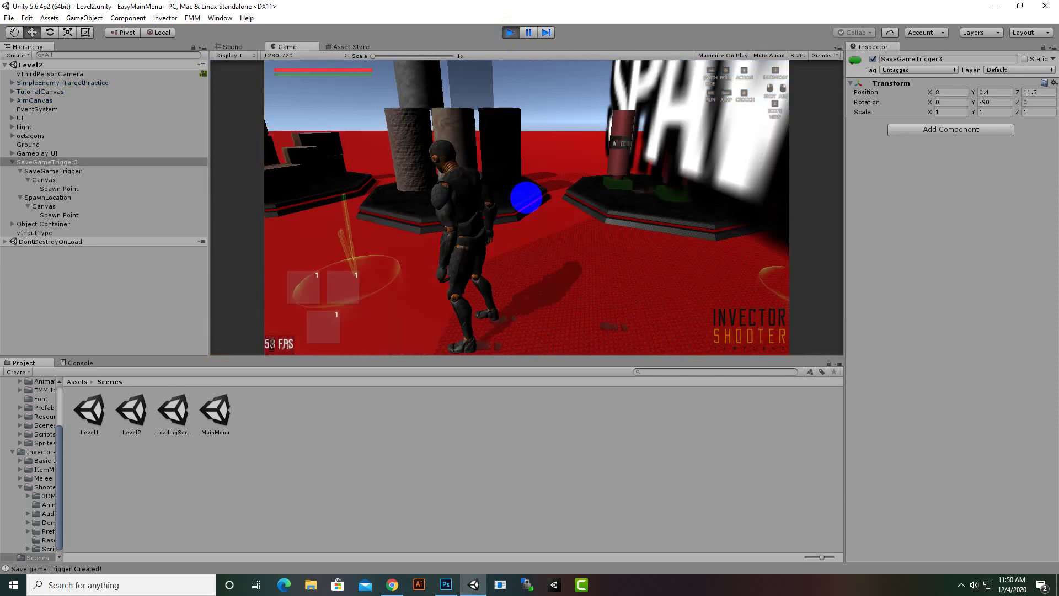
key(w)
key(w)
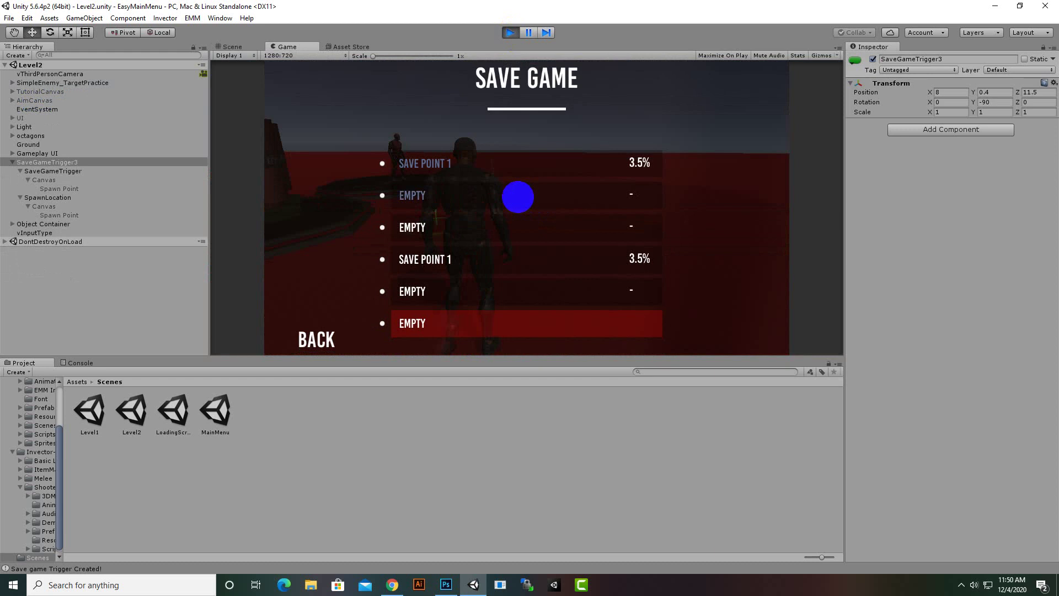
click(518, 197)
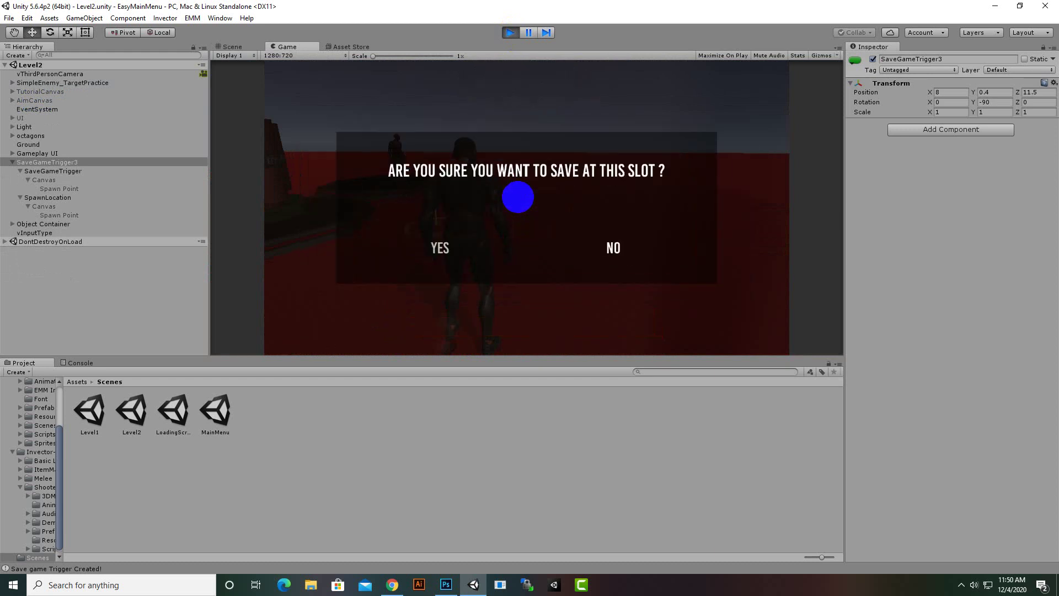
key(Return)
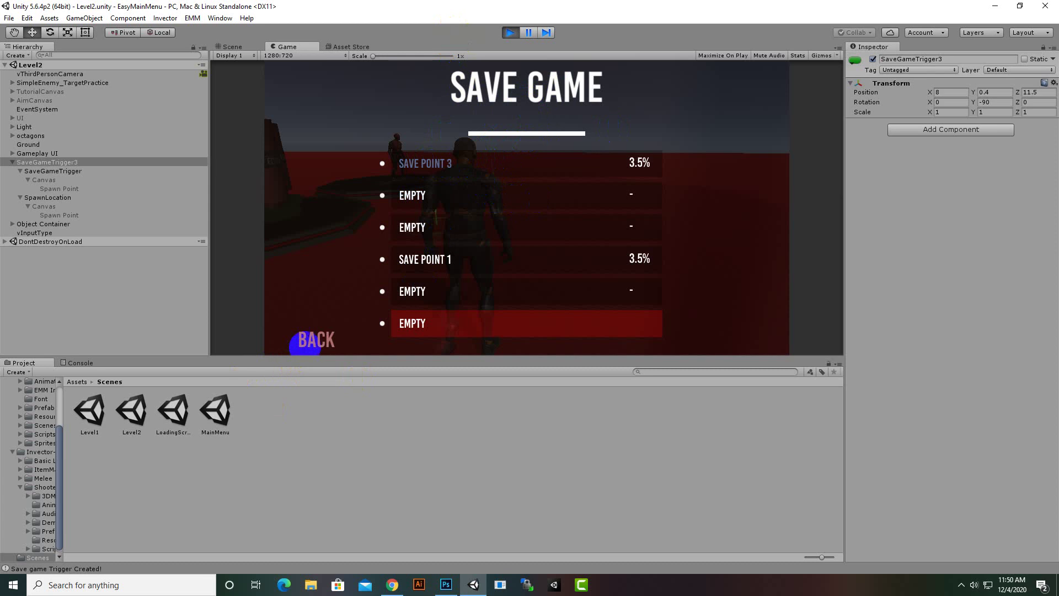
click(306, 344)
click(508, 32)
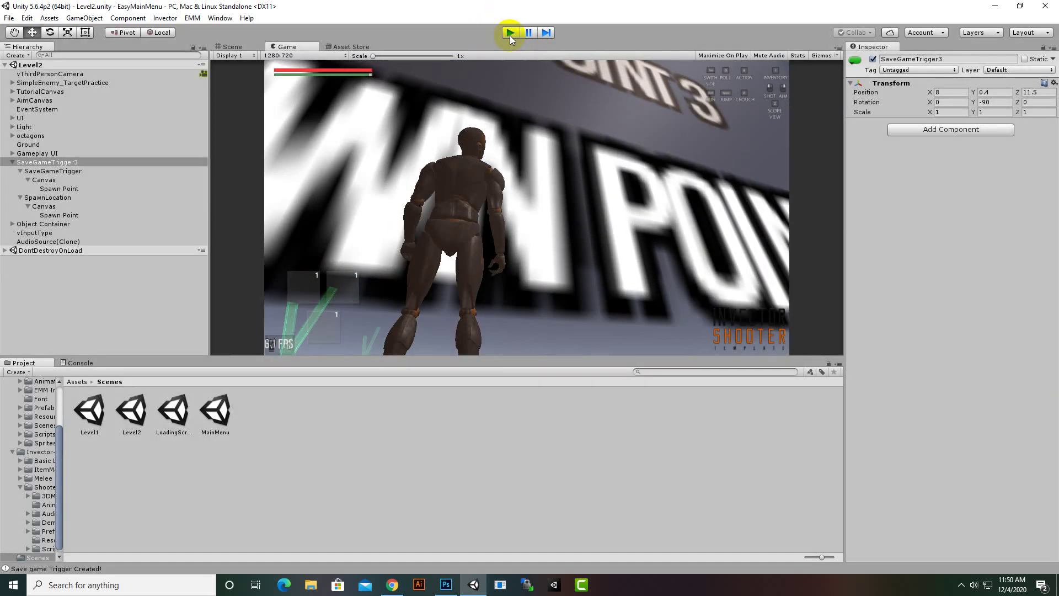
Step: Open the MainMenu scene, play it, and load the Save Point 3 game from the first slot
double_click(227, 413)
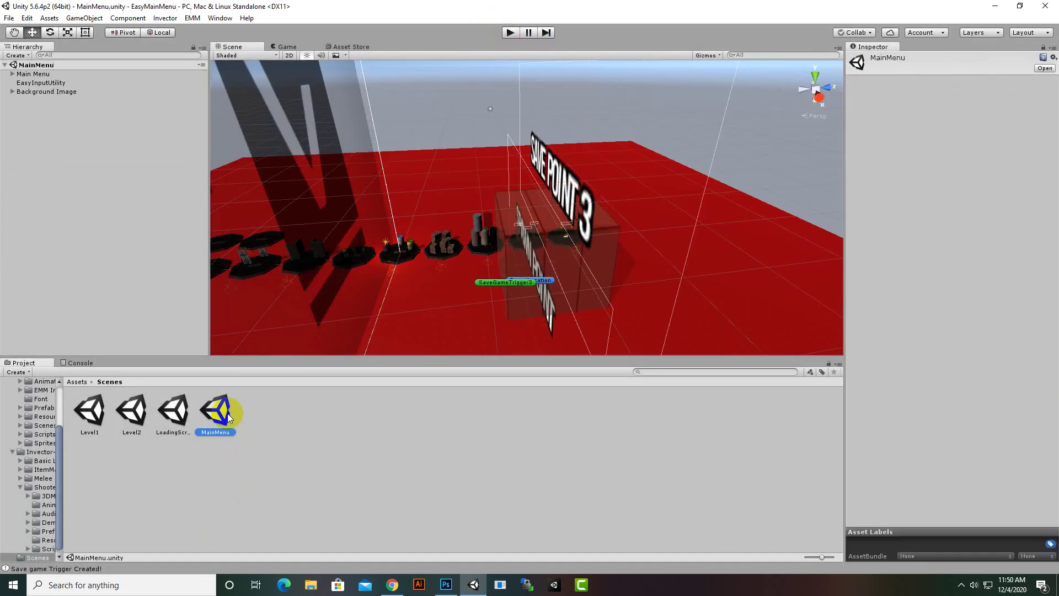
click(510, 32)
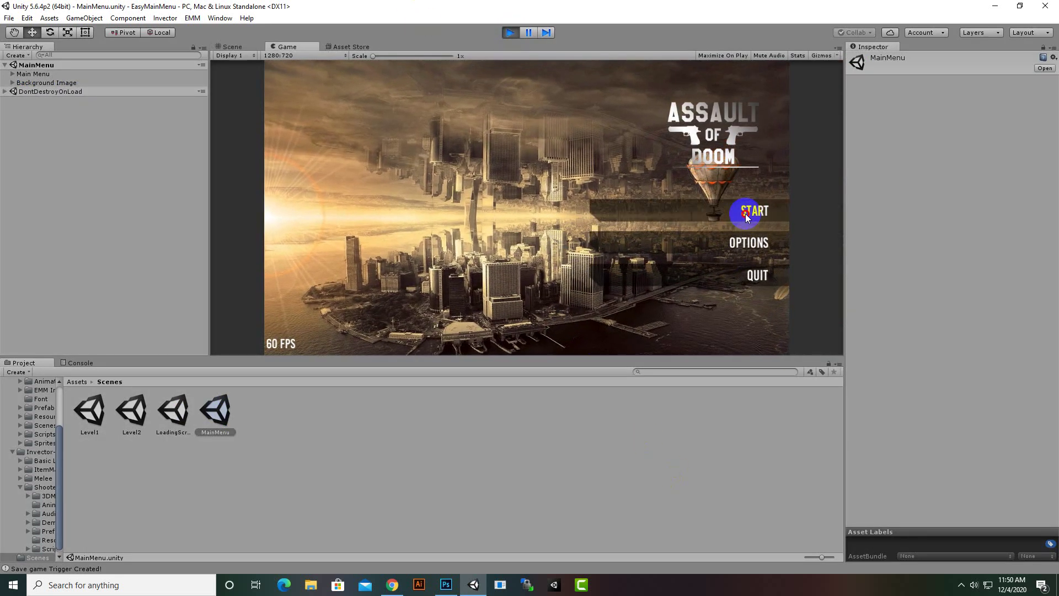
click(746, 213)
click(300, 243)
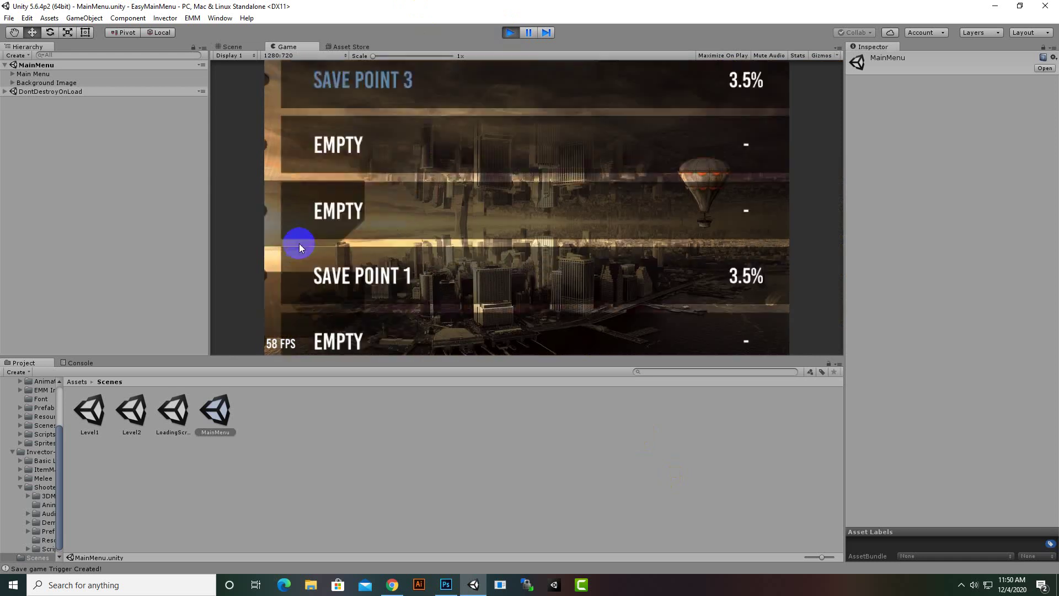
click(461, 144)
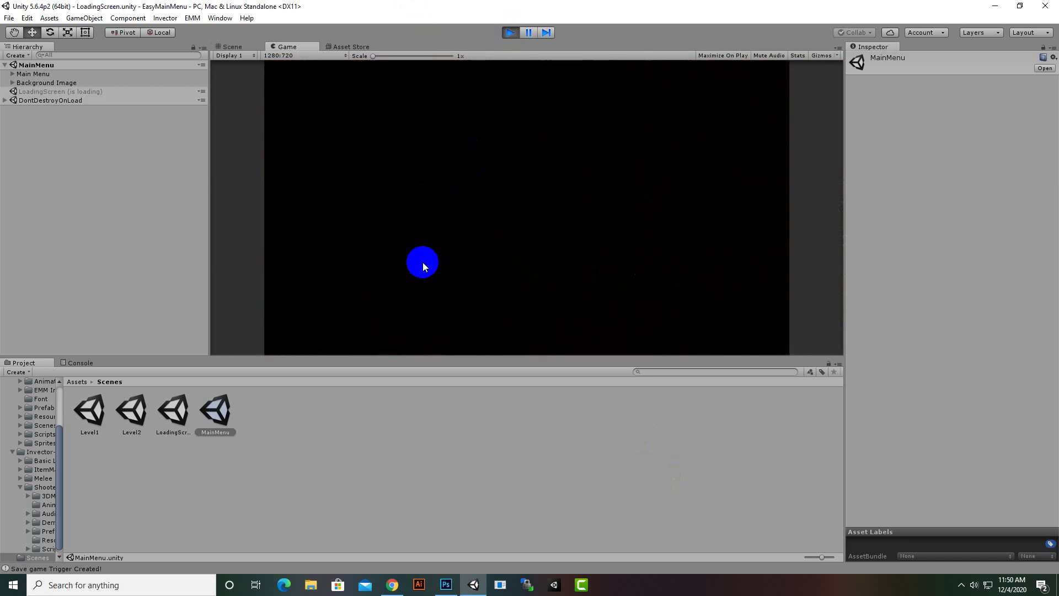
click(495, 170)
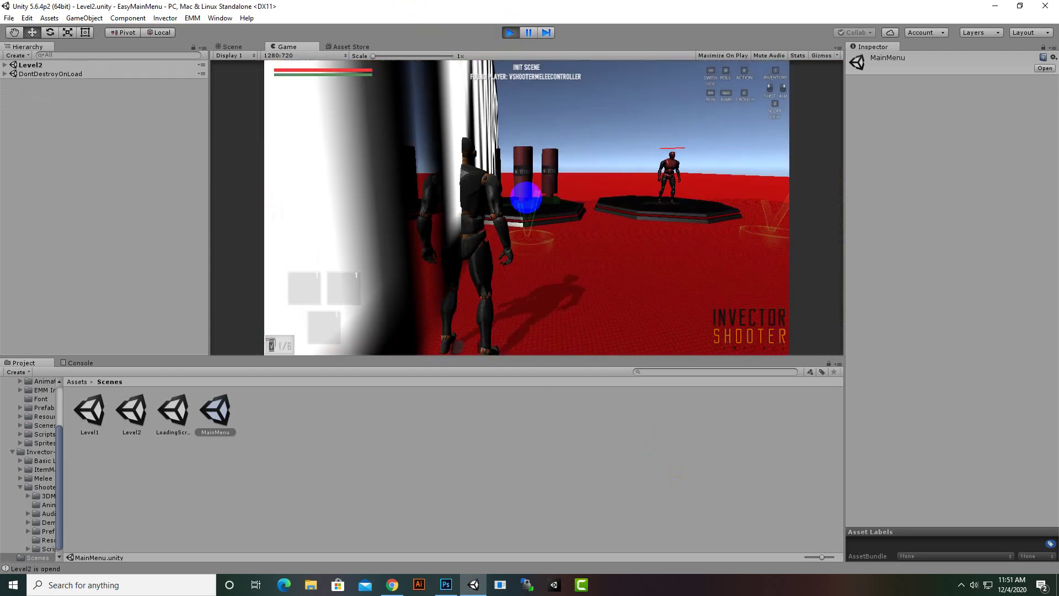
Step: Playtest the loaded Save Point 3 game by running and jumping the character around the spawn point area of Level2
key(w)
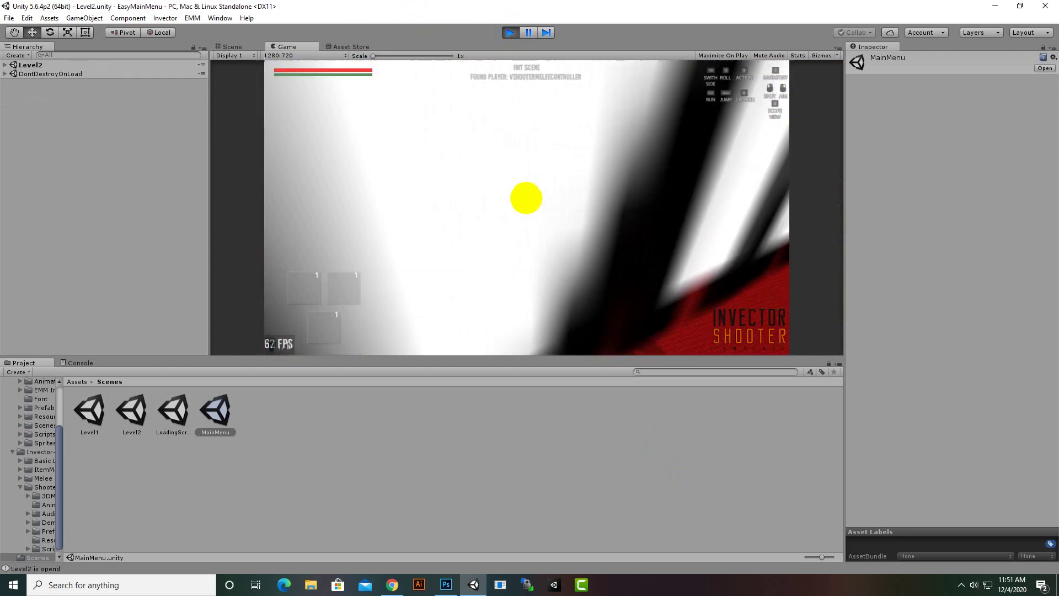
key(w)
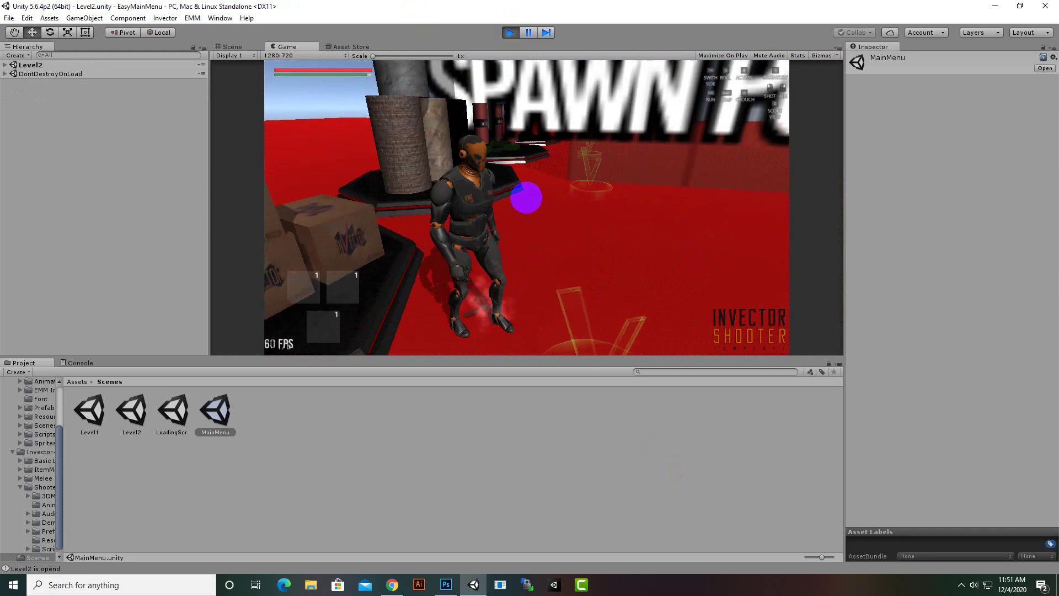
key(w)
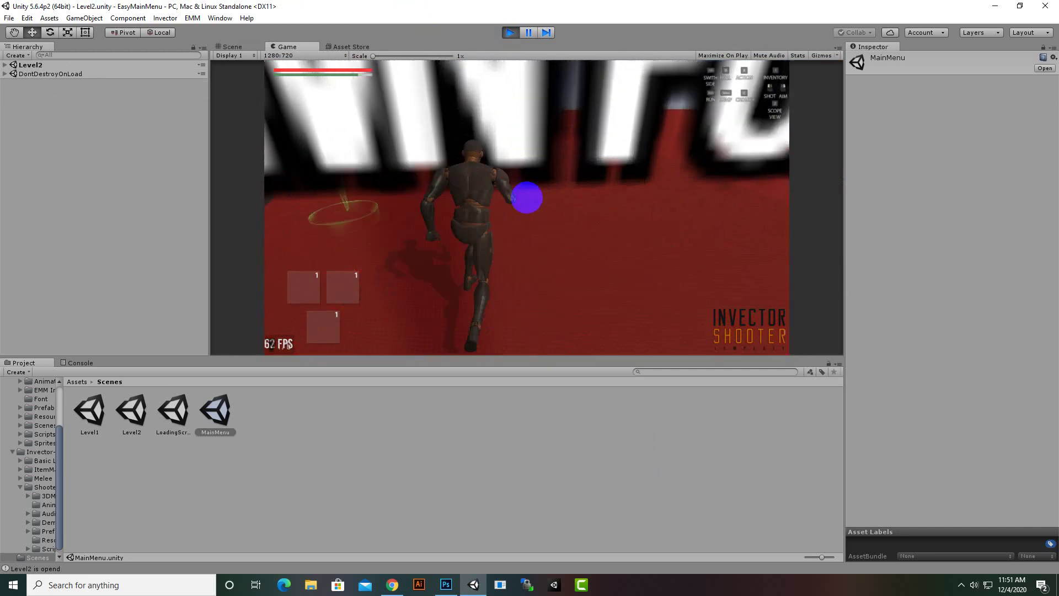
key(w)
key(space)
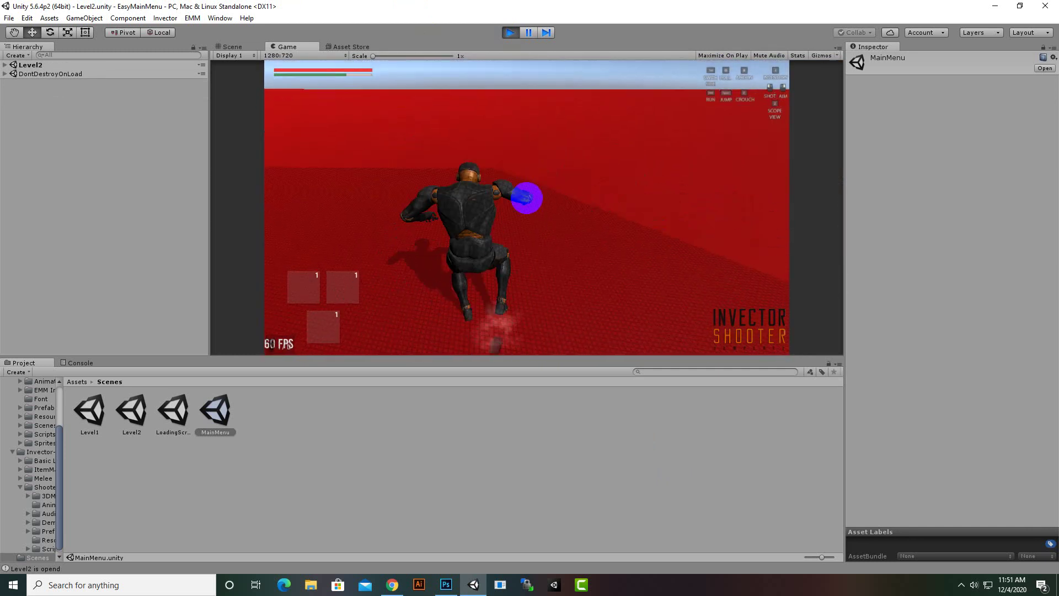
key(w)
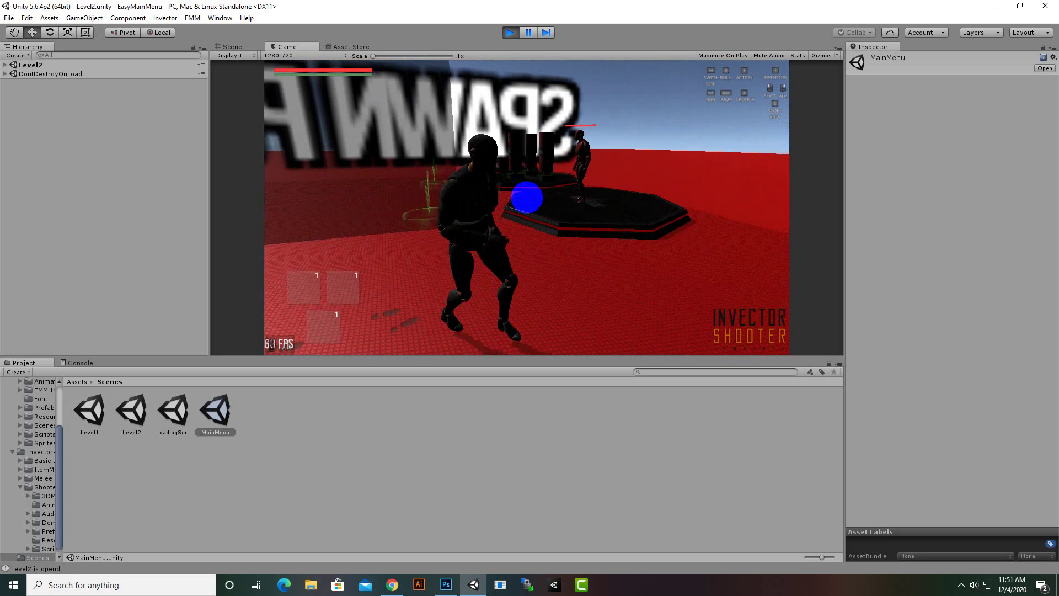
key(w)
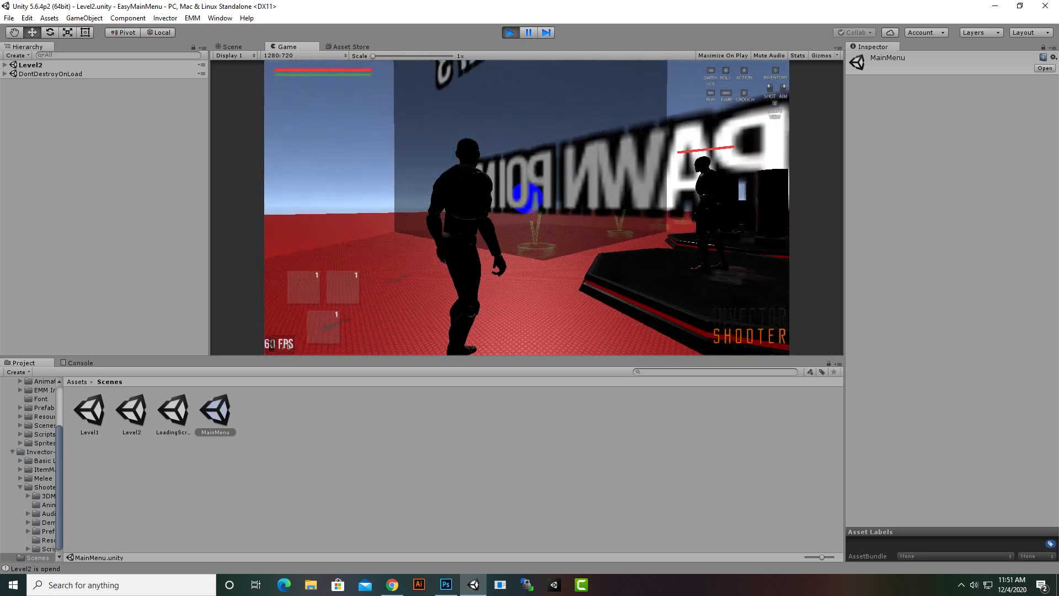
Step: Pause the game and check the pause menu's Resume, Options and Load Game entries, including the graphics options
key(Escape)
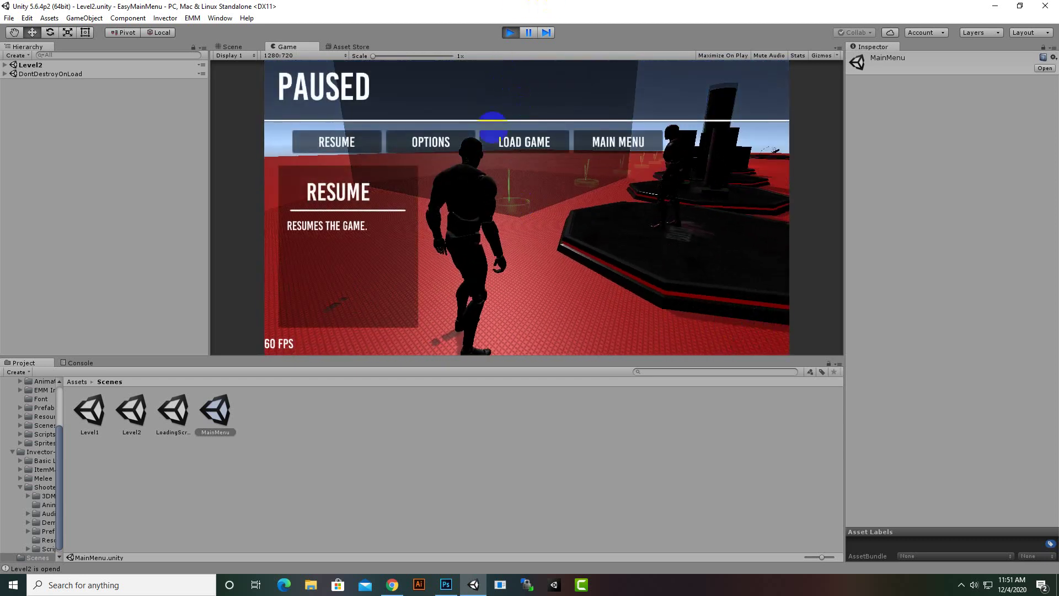
click(438, 148)
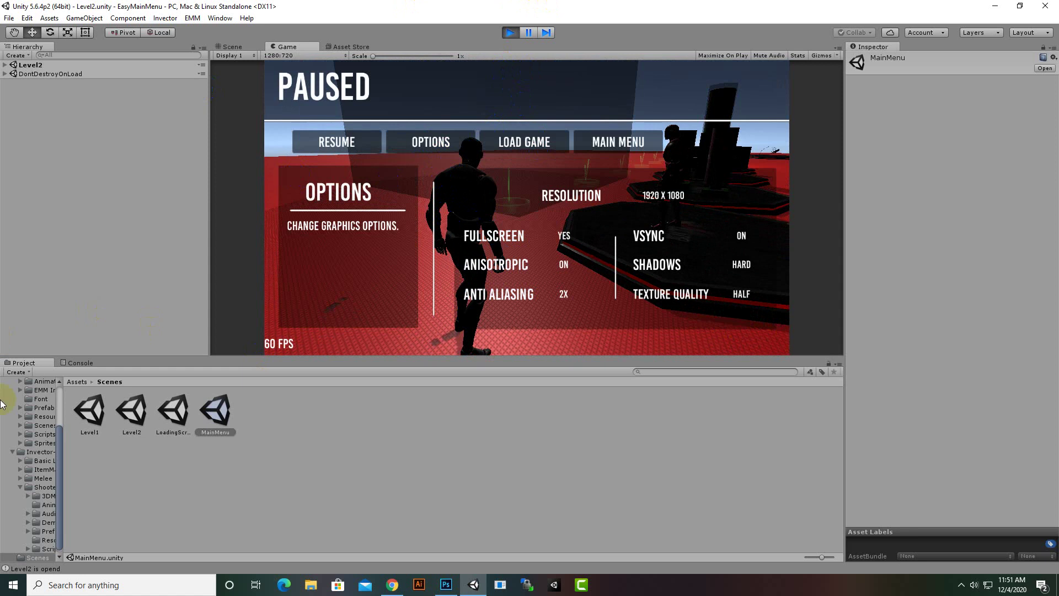
click(313, 140)
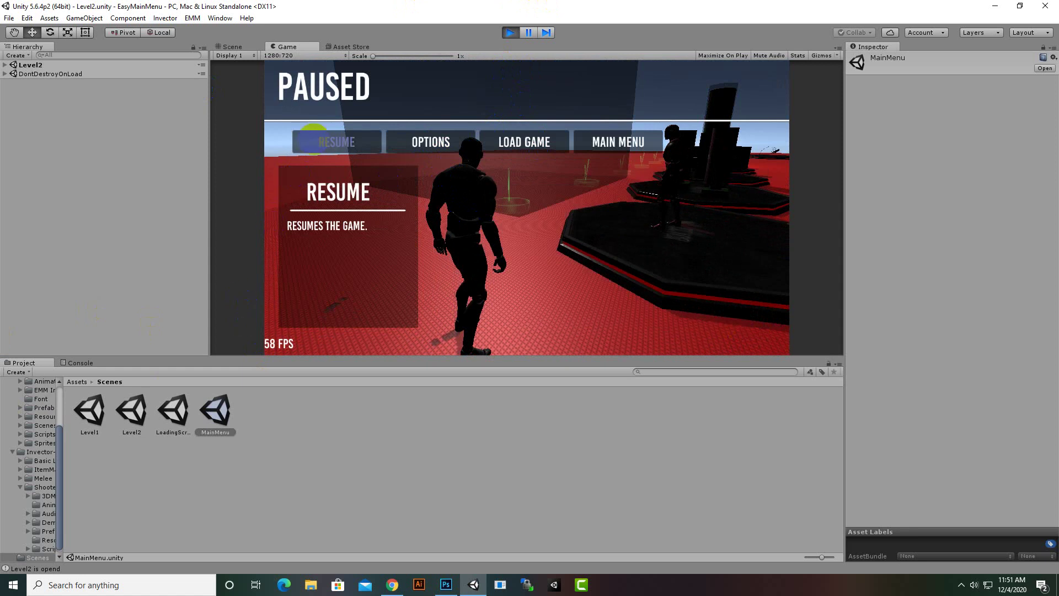
click(453, 133)
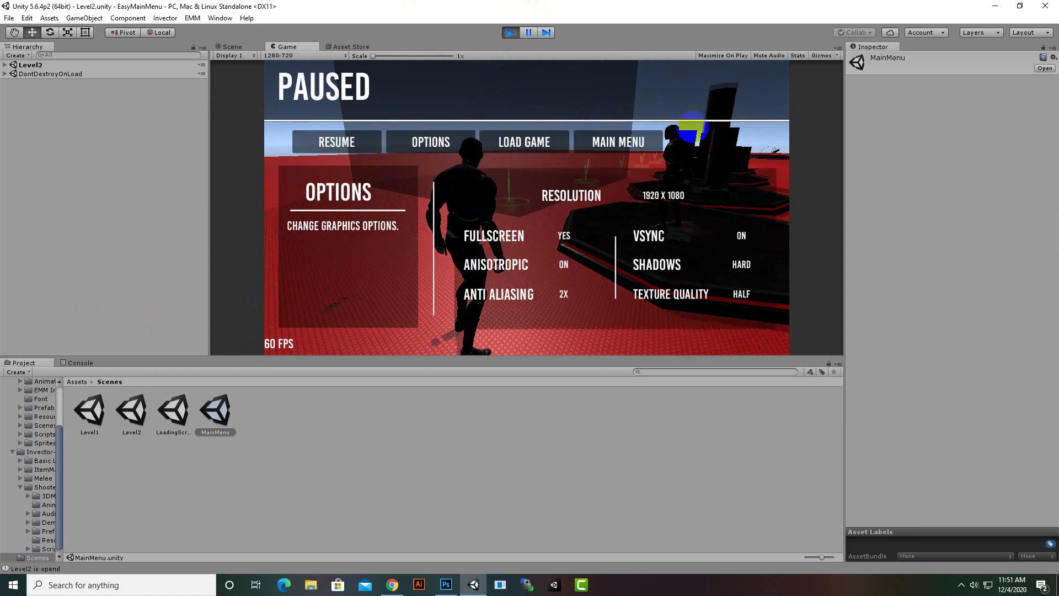
click(606, 144)
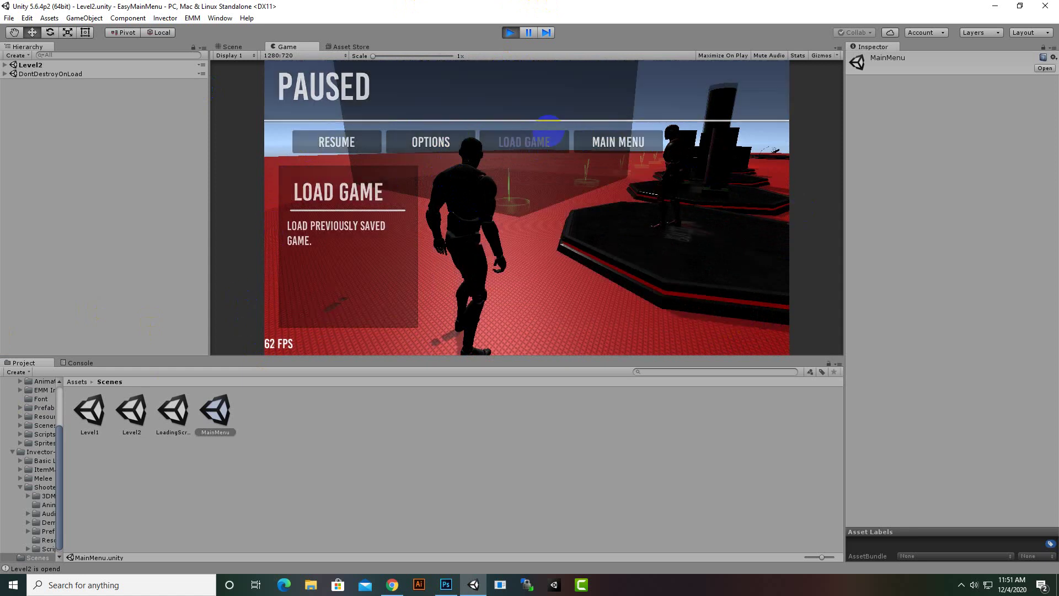
Step: Load the Save Point 3 game from the pause menu's save list, run the character briefly, and end the playtest
click(548, 135)
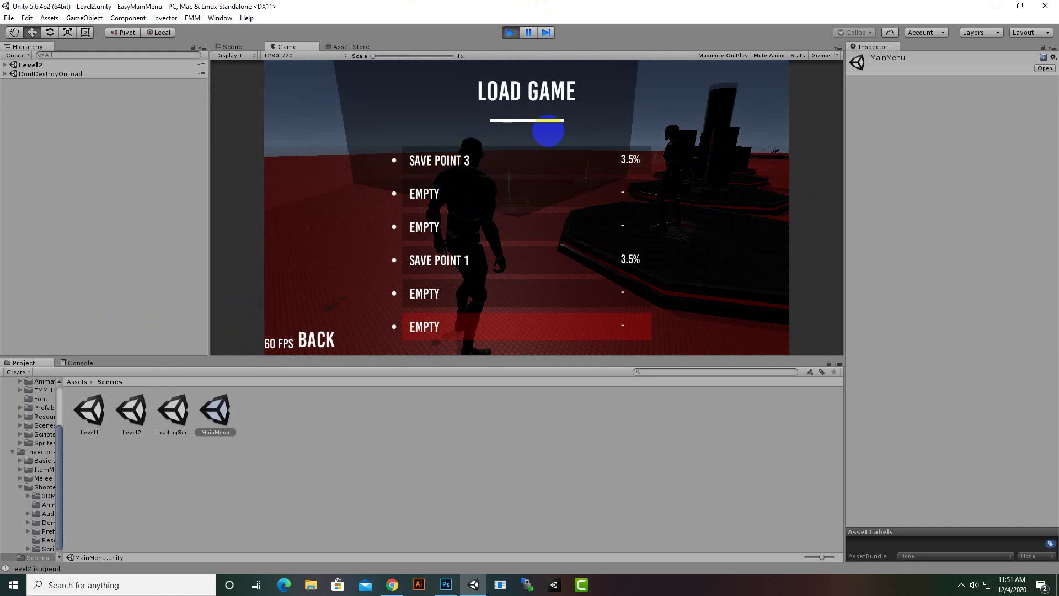
click(515, 162)
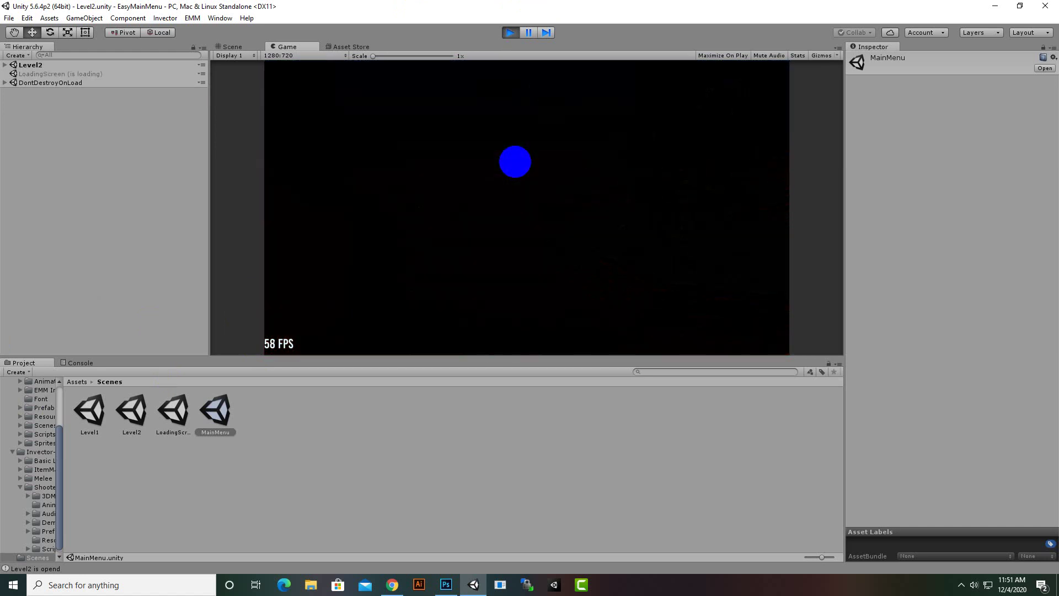
click(515, 162)
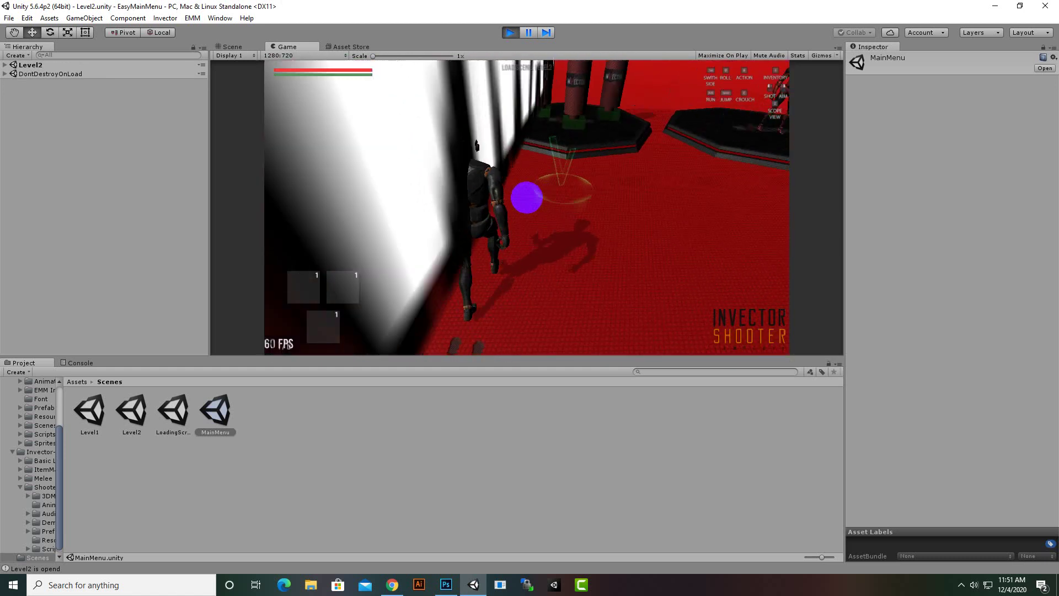
key(w)
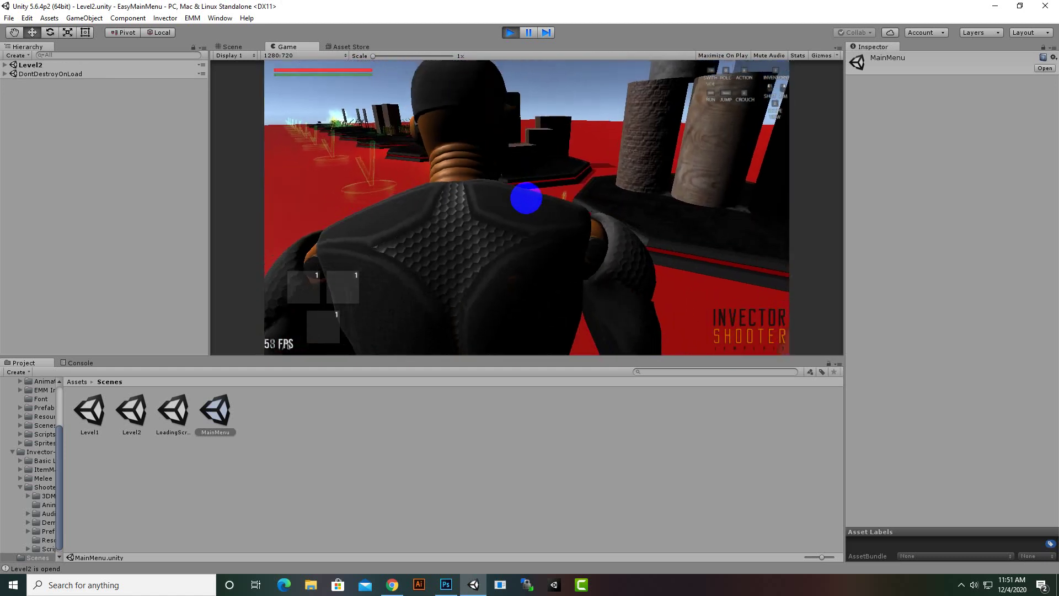
key(Escape)
click(507, 32)
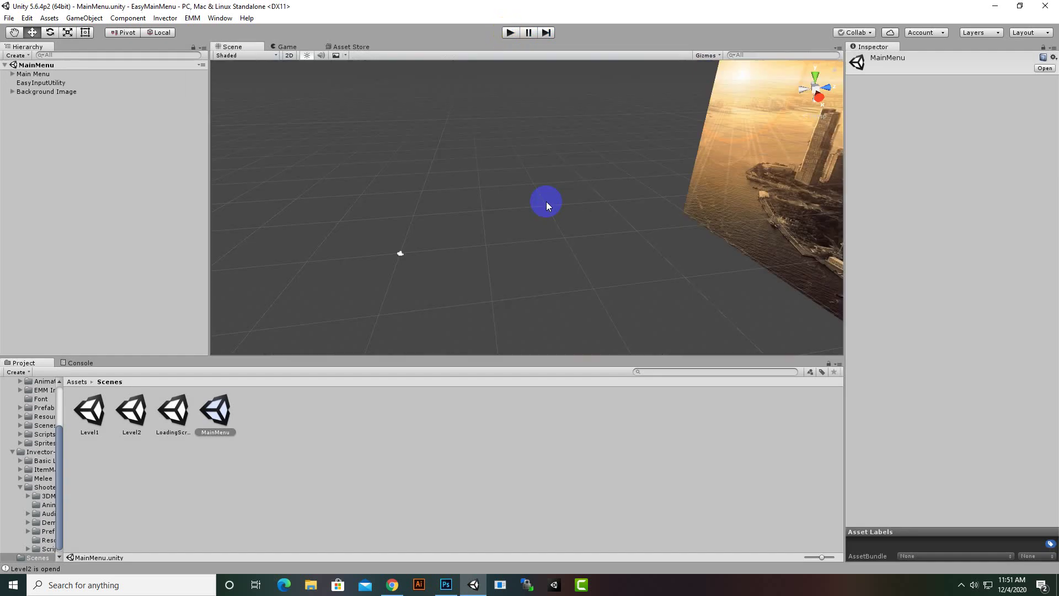
right_drag(368, 226, 373, 271)
scroll(483, 165, down, 4)
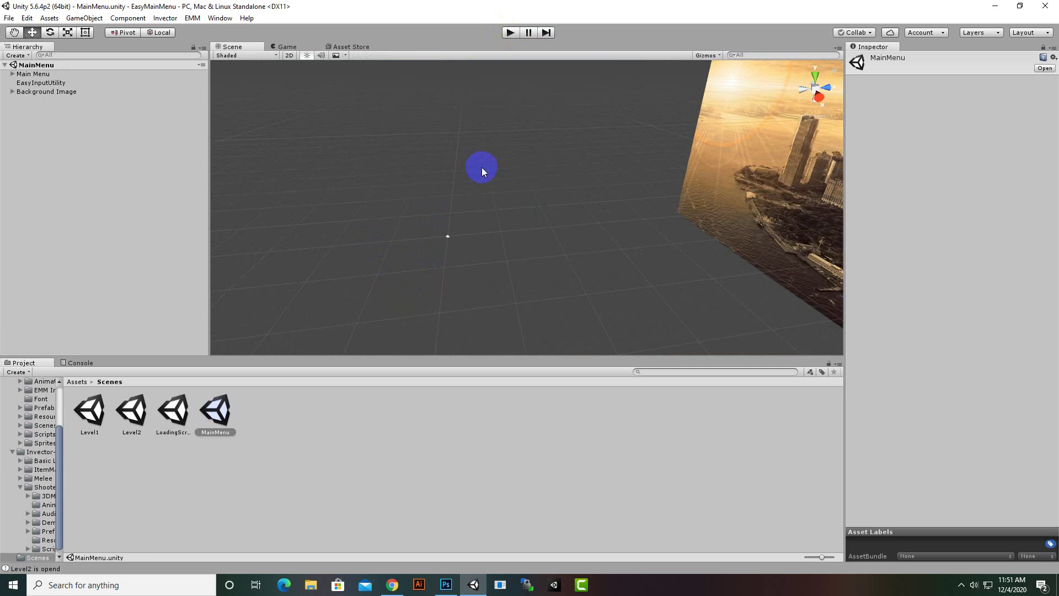
right_drag(518, 200, 646, 236)
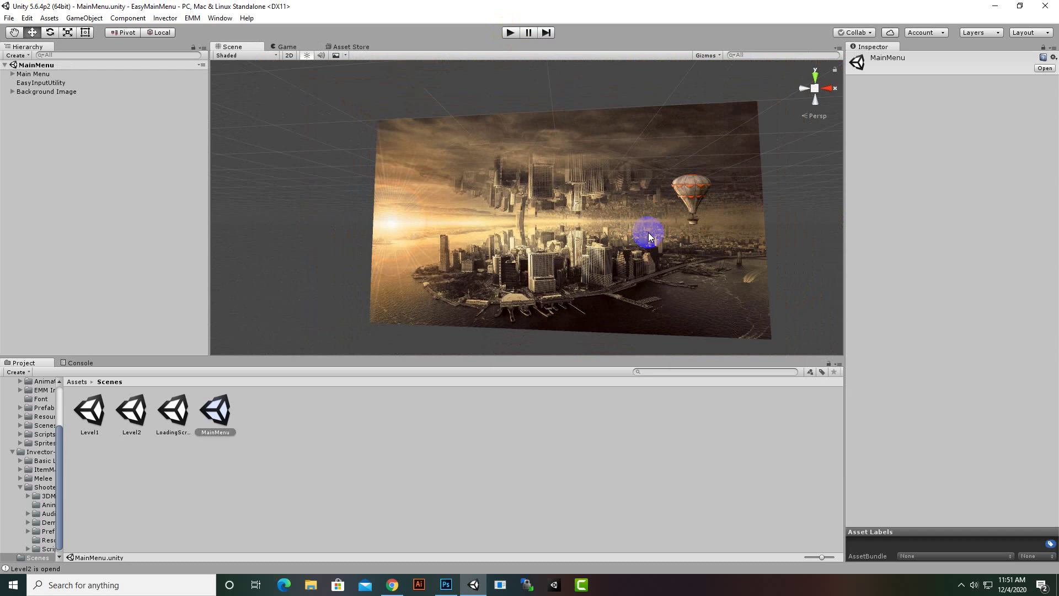
click(961, 584)
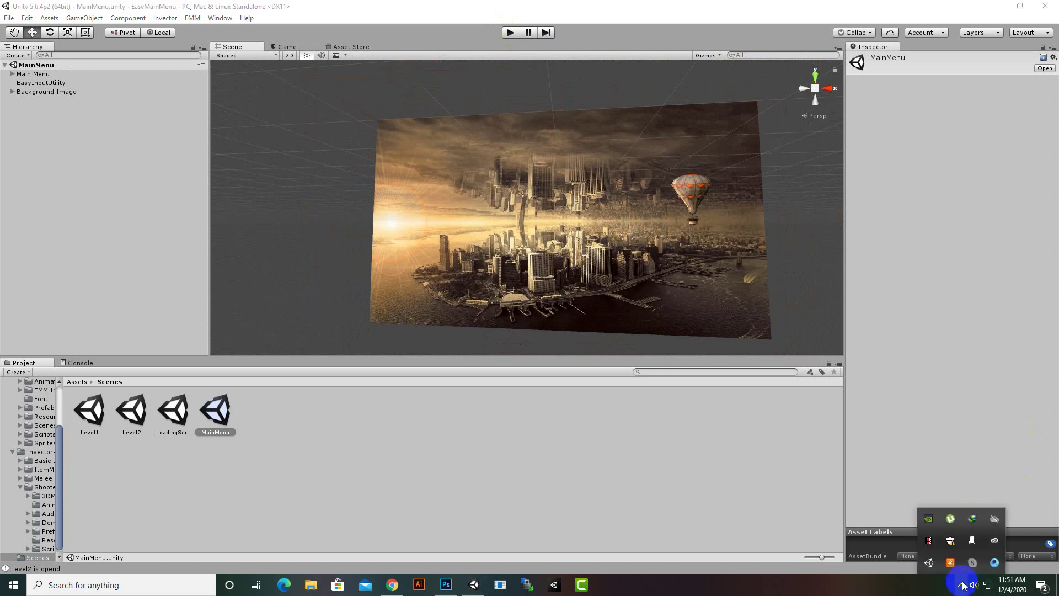